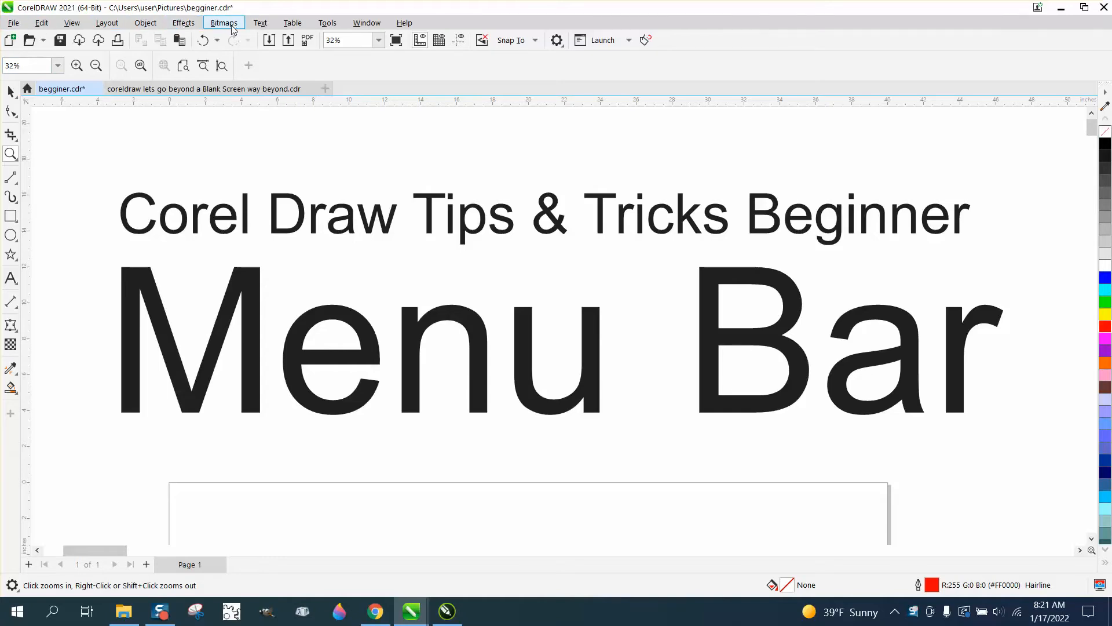
# Resample the black-and-white cartoon bitmap to a resolution of 300 dpi
pyautogui.press('F3')
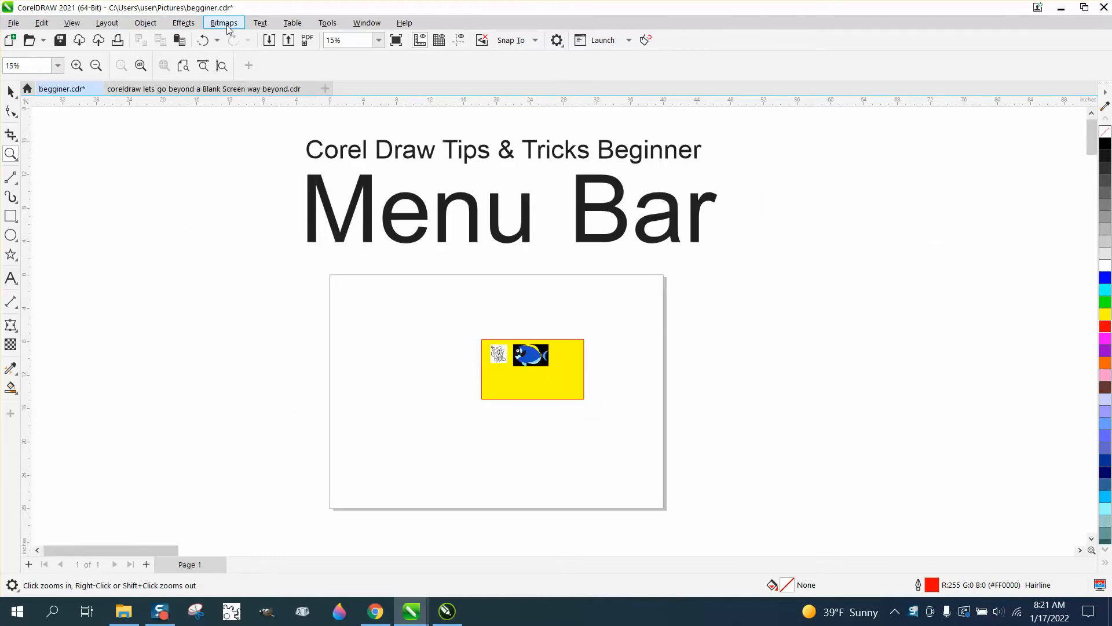
pyautogui.click(225, 23)
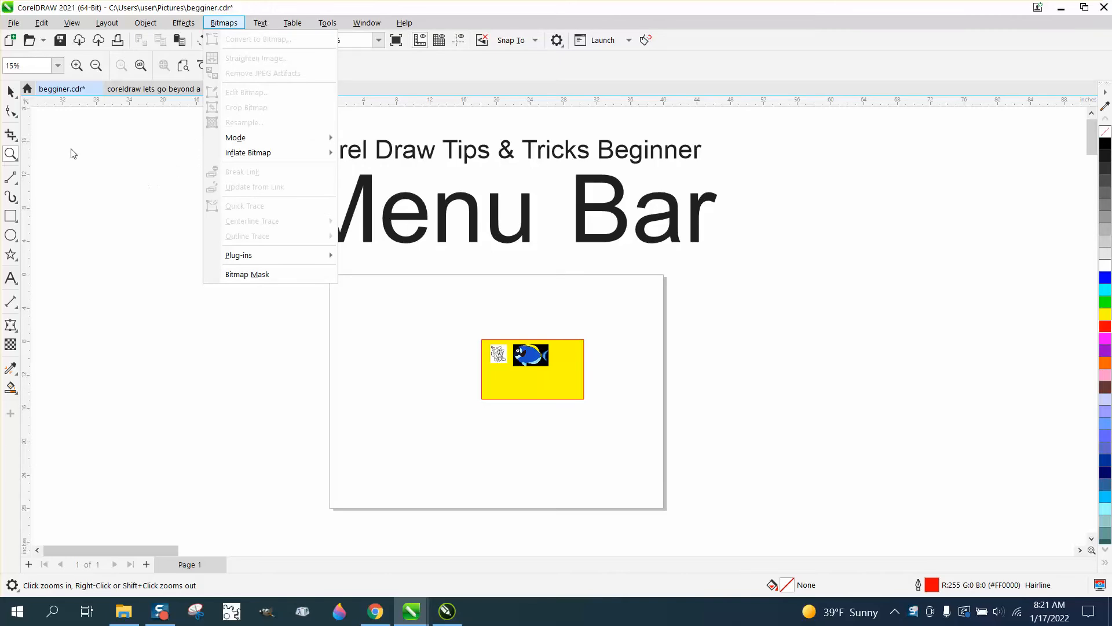
pyautogui.click(10, 154)
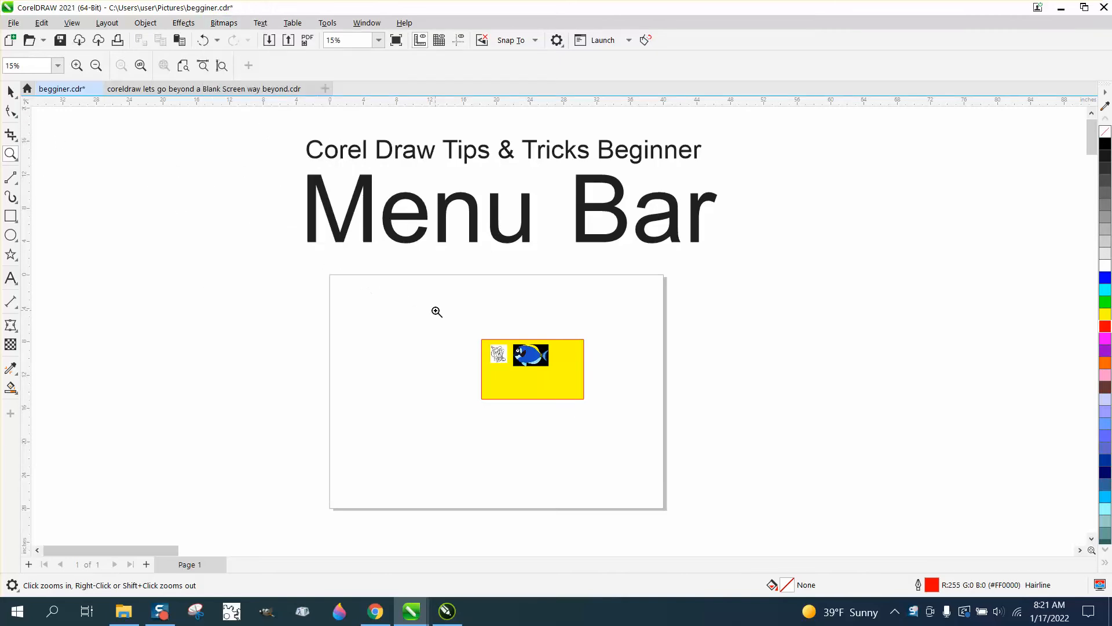
pyautogui.moveTo(454, 327); pyautogui.dragTo(637, 413)
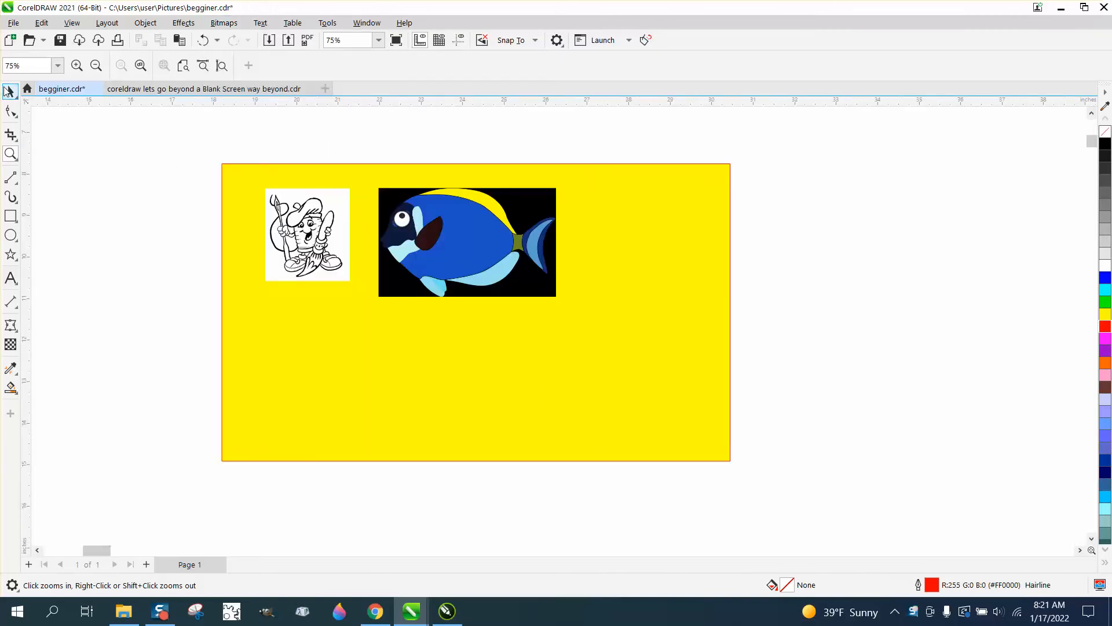
pyautogui.click(8, 91)
pyautogui.click(302, 212)
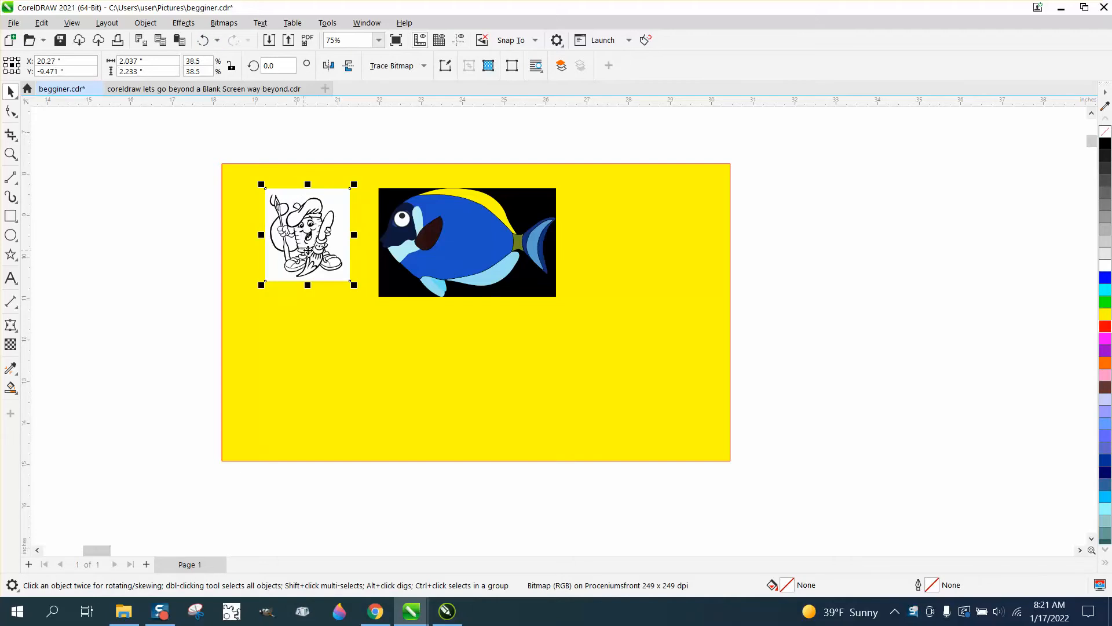
pyautogui.click(231, 24)
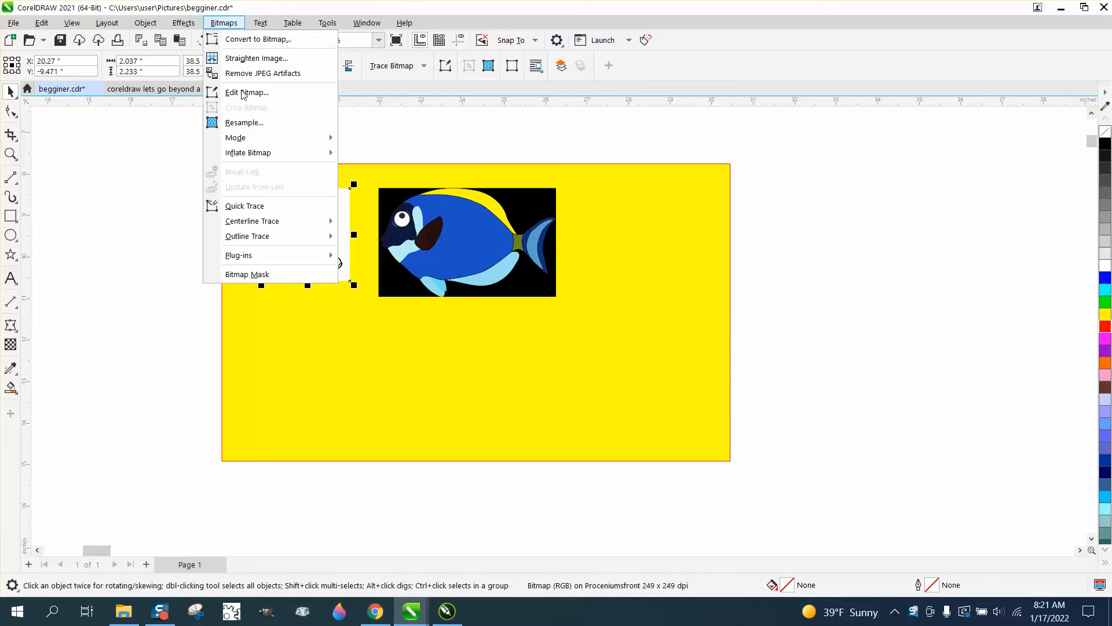
pyautogui.click(243, 123)
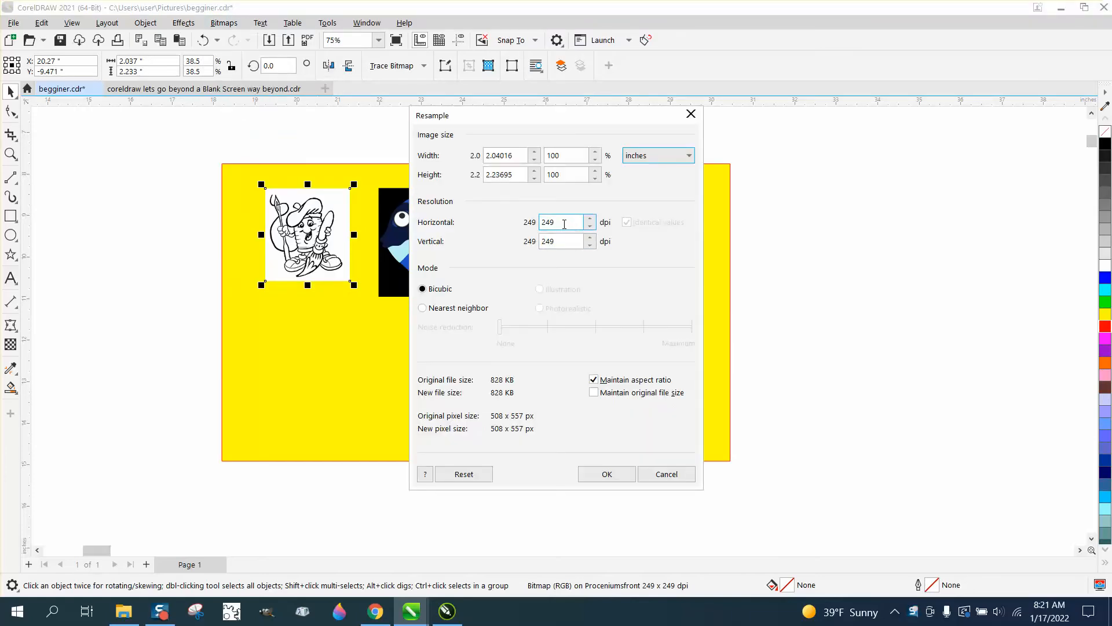
pyautogui.moveTo(564, 224); pyautogui.dragTo(513, 229)
pyautogui.write('300')
pyautogui.click(607, 473)
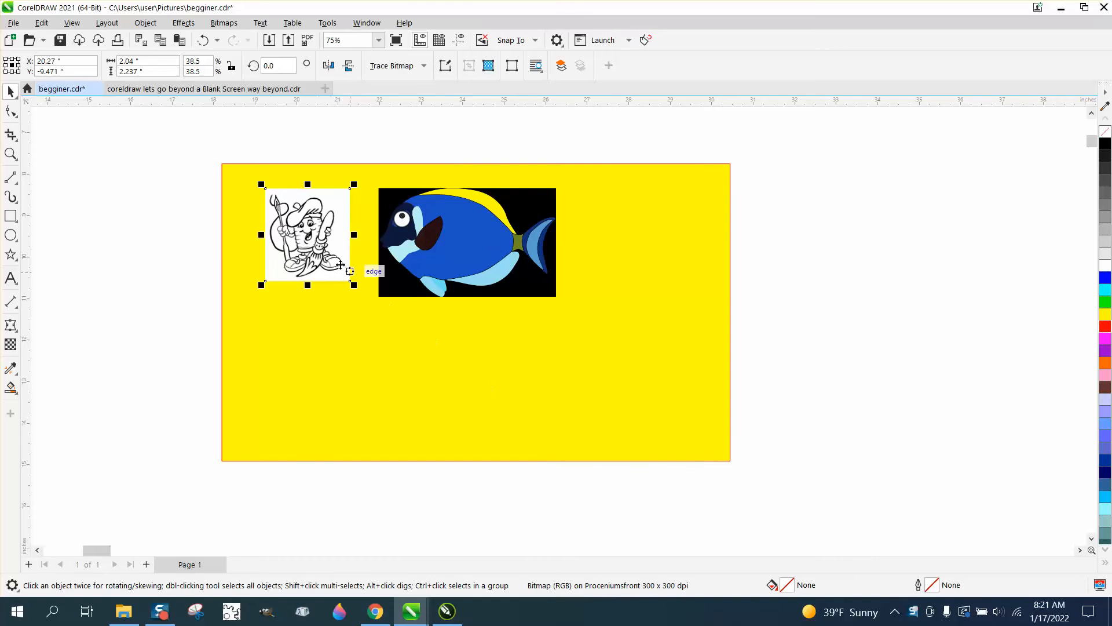
# Outline-trace the cartoon bitmap with the Clipart image type, keeping the default trace settings
pyautogui.click(225, 23)
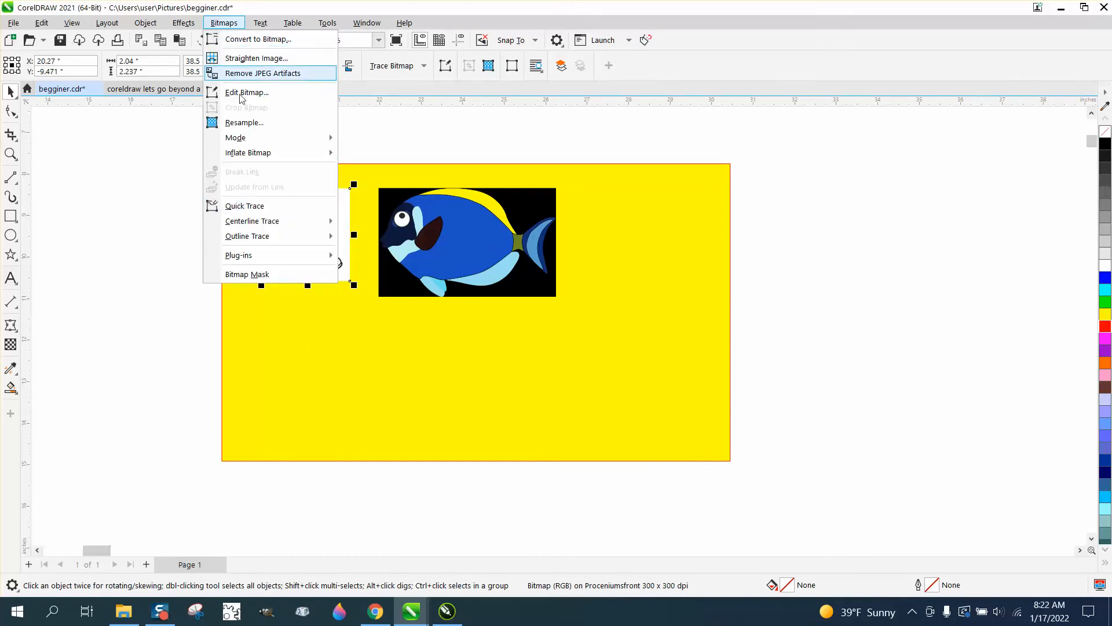
pyautogui.moveTo(255, 239)
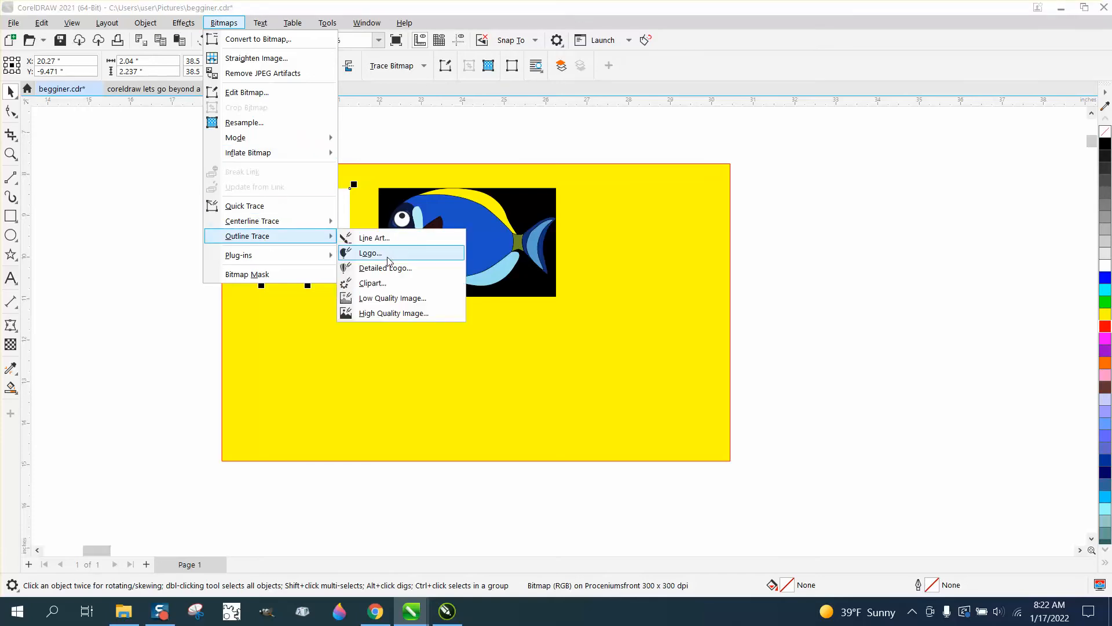
pyautogui.click(373, 283)
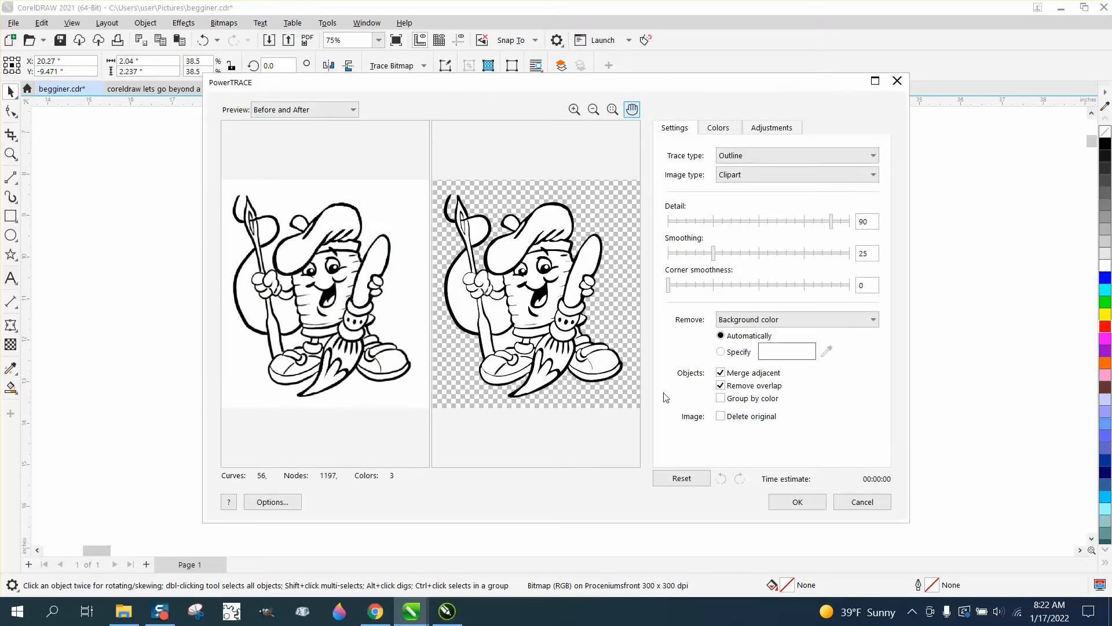
pyautogui.click(799, 502)
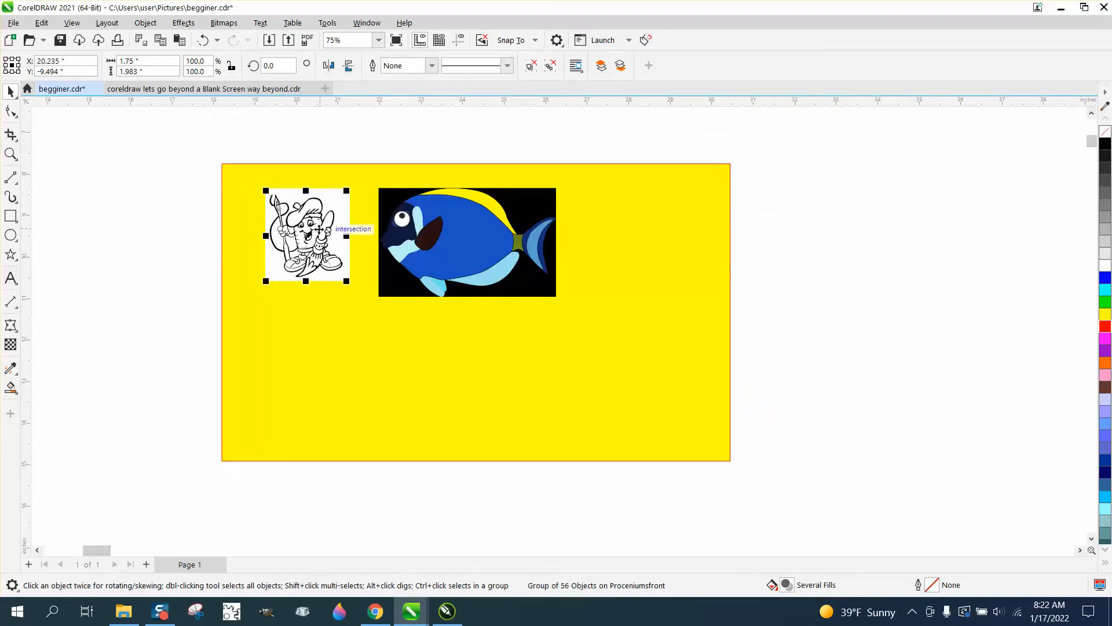
# Move the traced cartoon below the original bitmap and shift the yellow background rectangle slightly left and down
pyautogui.moveTo(315, 242); pyautogui.dragTo(324, 351)
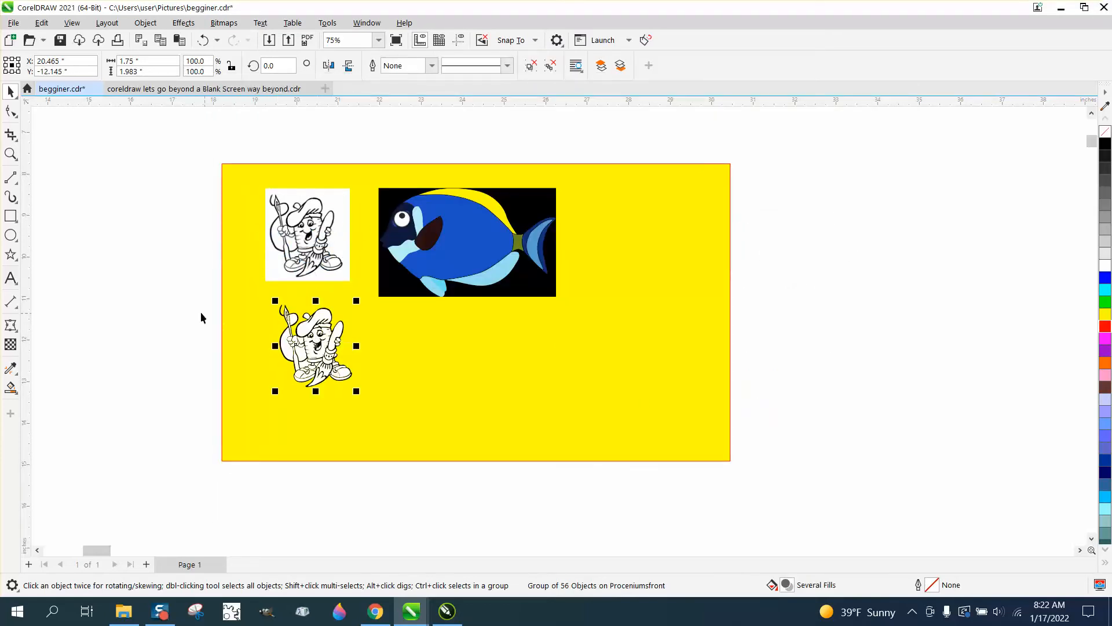
pyautogui.click(202, 313)
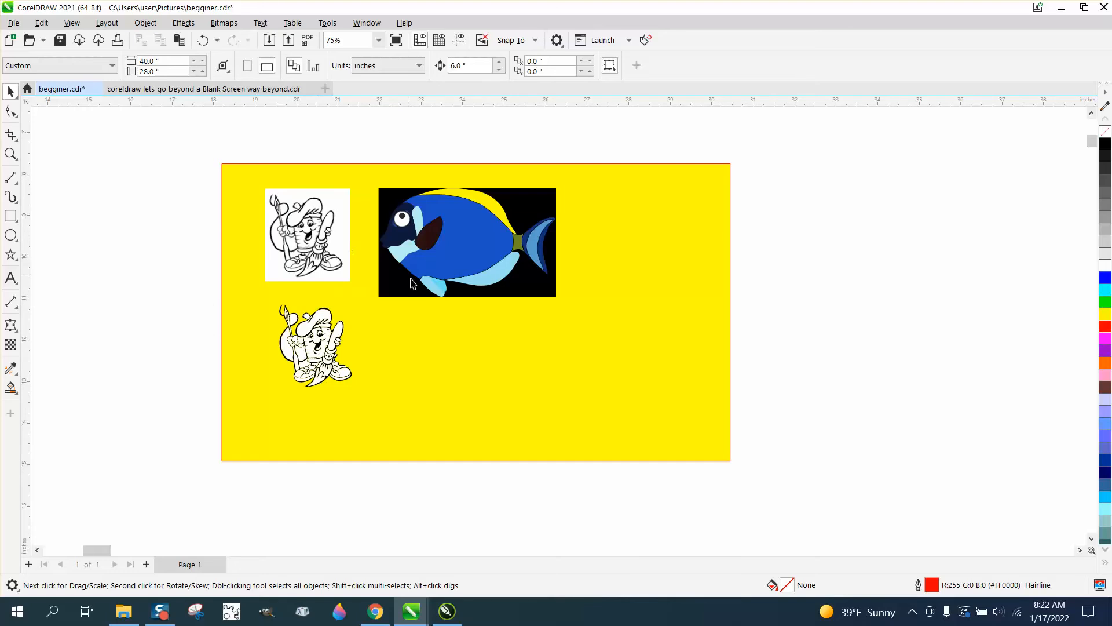
pyautogui.moveTo(497, 328)
pyautogui.mouseDown()
pyautogui.moveTo(615, 338)
pyautogui.moveTo(483, 335)
pyautogui.mouseUp()
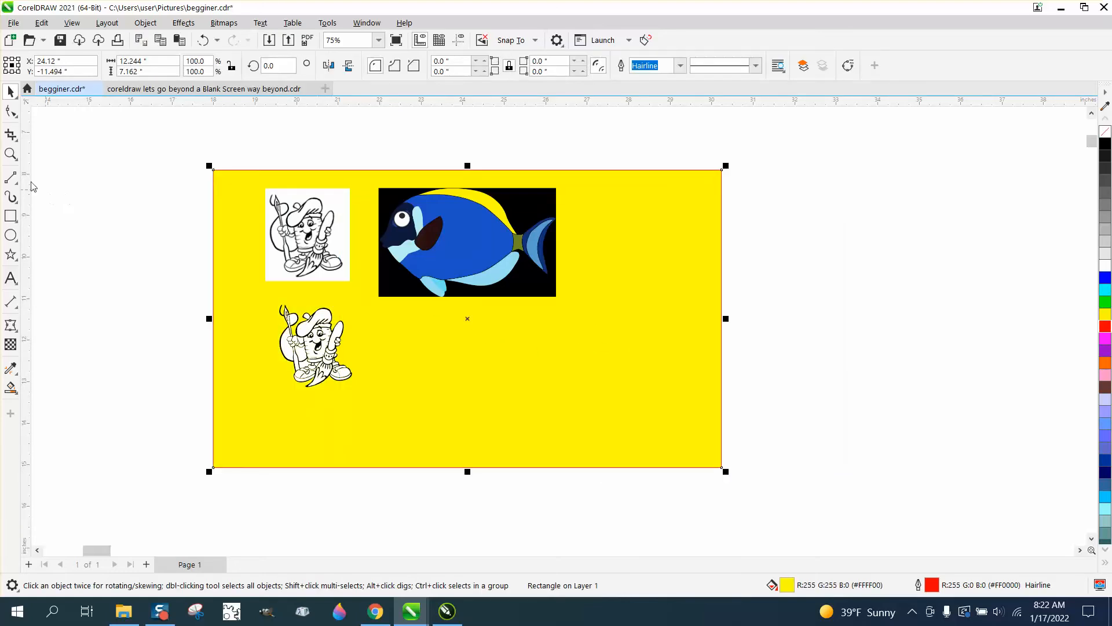
# Ungroup the traced cartoon on the yellow background into its separate shapes and clear the selection
pyautogui.click(11, 153)
pyautogui.moveTo(204, 276); pyautogui.dragTo(442, 438)
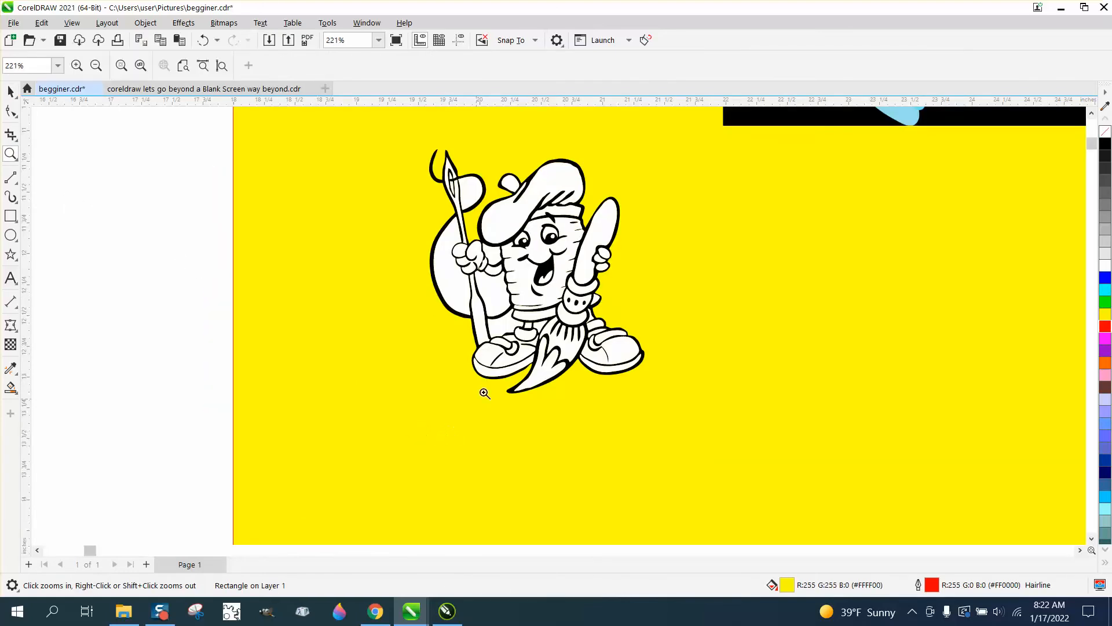
pyautogui.click(11, 93)
pyautogui.click(67, 157)
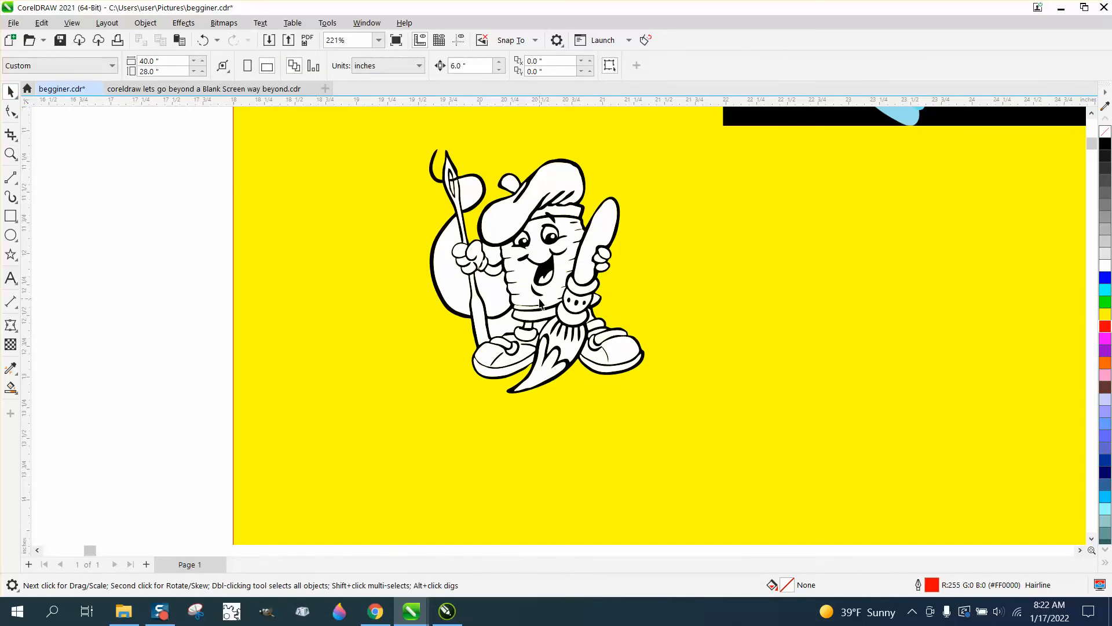
pyautogui.click(599, 242)
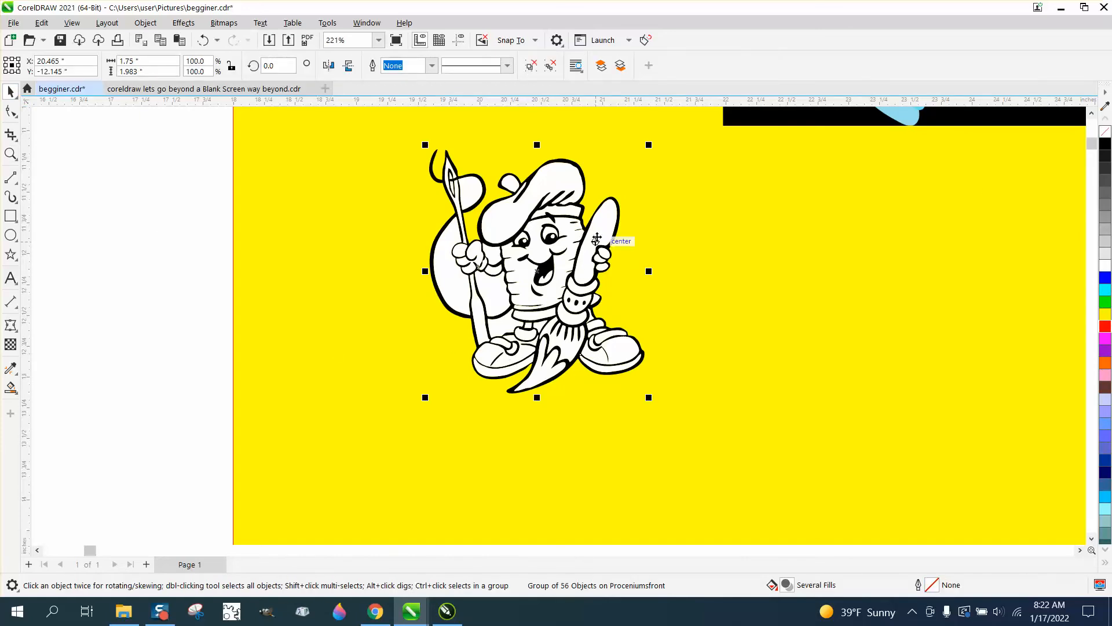
pyautogui.click(145, 22)
pyautogui.moveTo(164, 251)
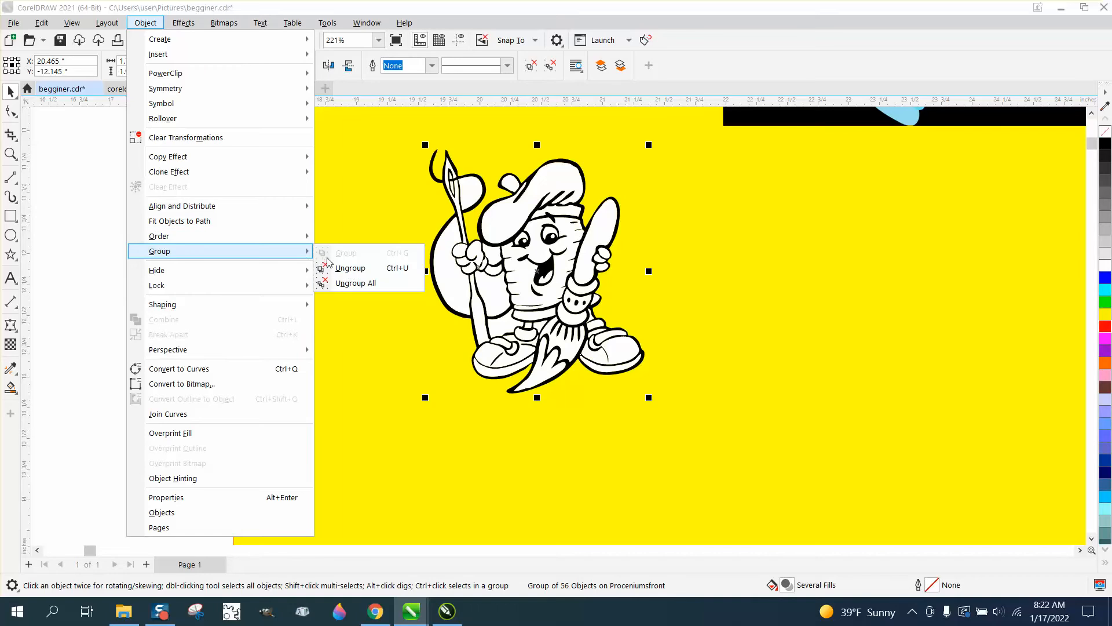
pyautogui.click(350, 269)
pyautogui.click(119, 240)
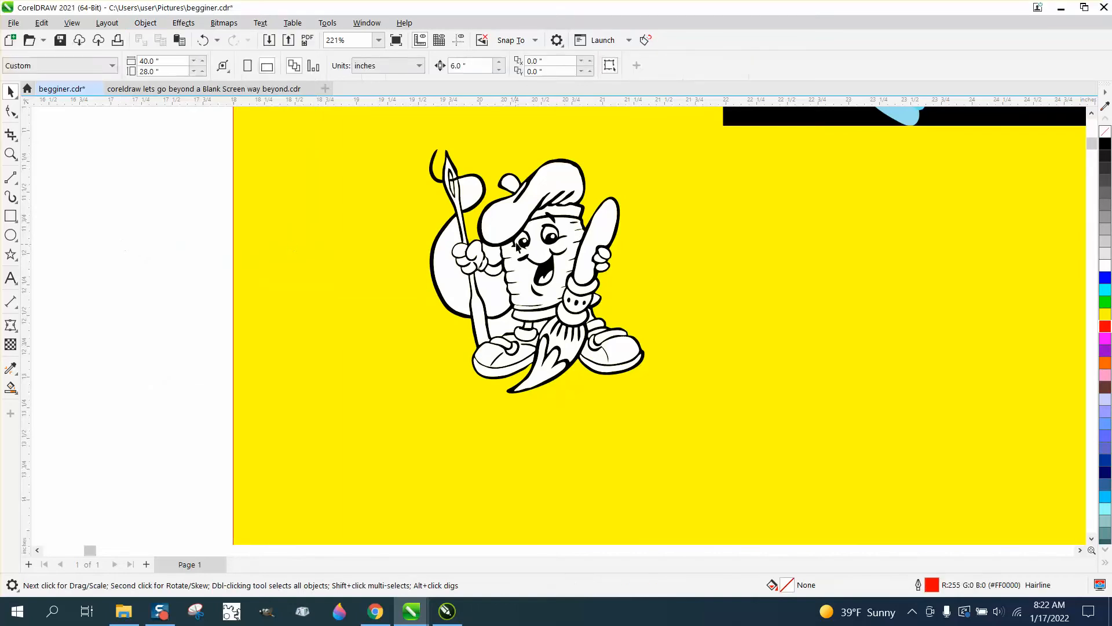
# Delete the white fill shapes of the beret and of the long object in the raised hand, and undo both deletions
pyautogui.click(547, 185)
pyautogui.press('Delete')
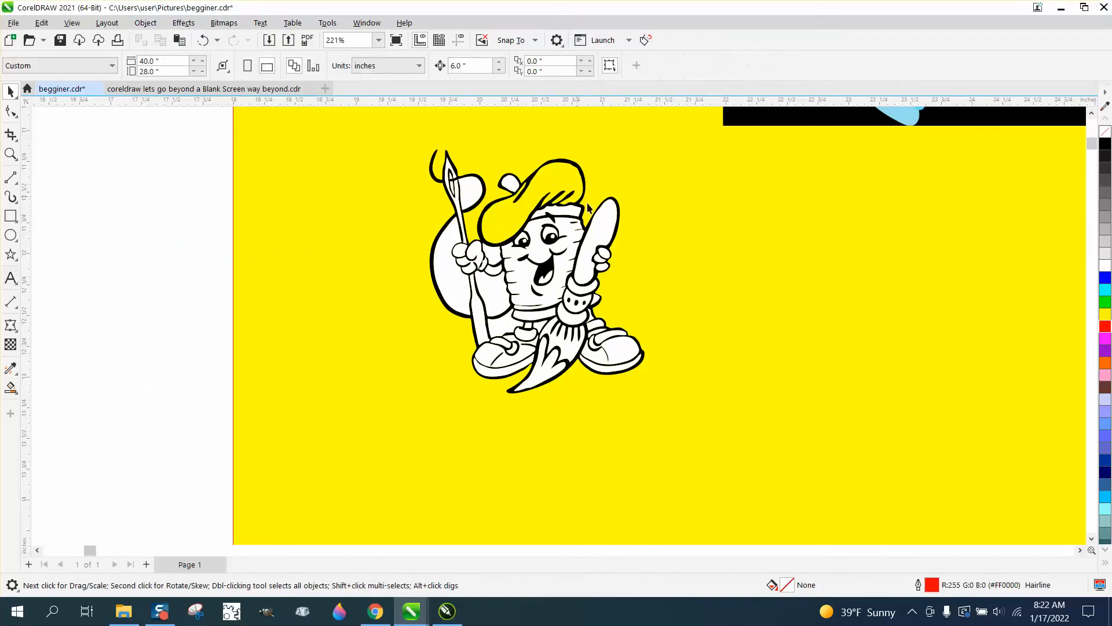
pyautogui.click(613, 226)
pyautogui.press('Delete')
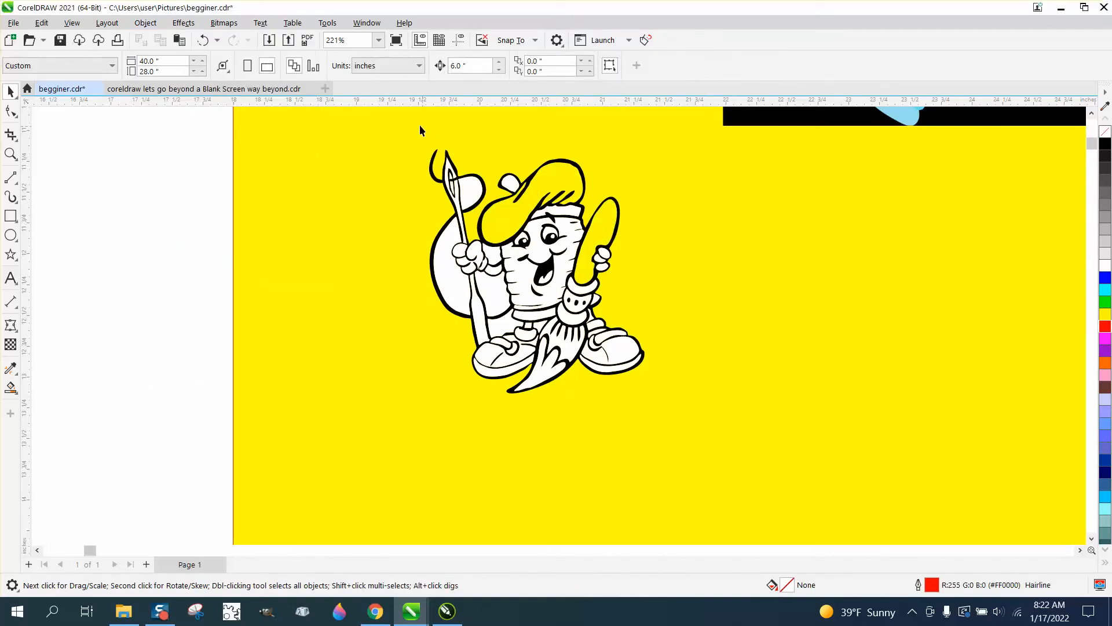
pyautogui.click(202, 41)
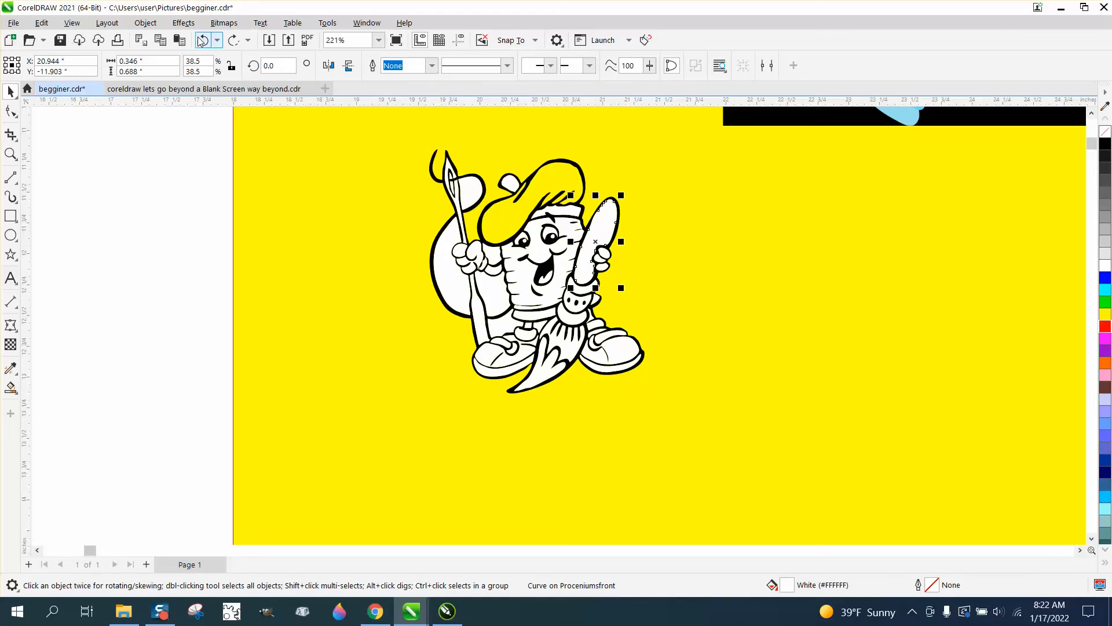
pyautogui.click(202, 40)
pyautogui.click(164, 277)
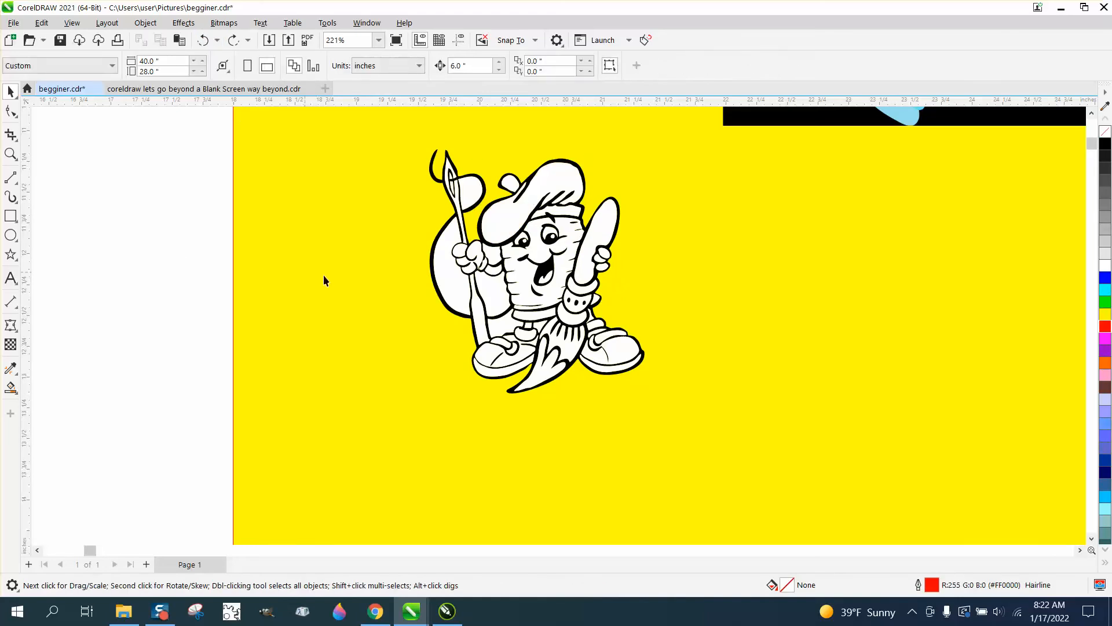
# Clear the selection of the traced shapes and set the document's nudge distance to 2 inches
pyautogui.moveTo(673, 405); pyautogui.dragTo(715, 443)
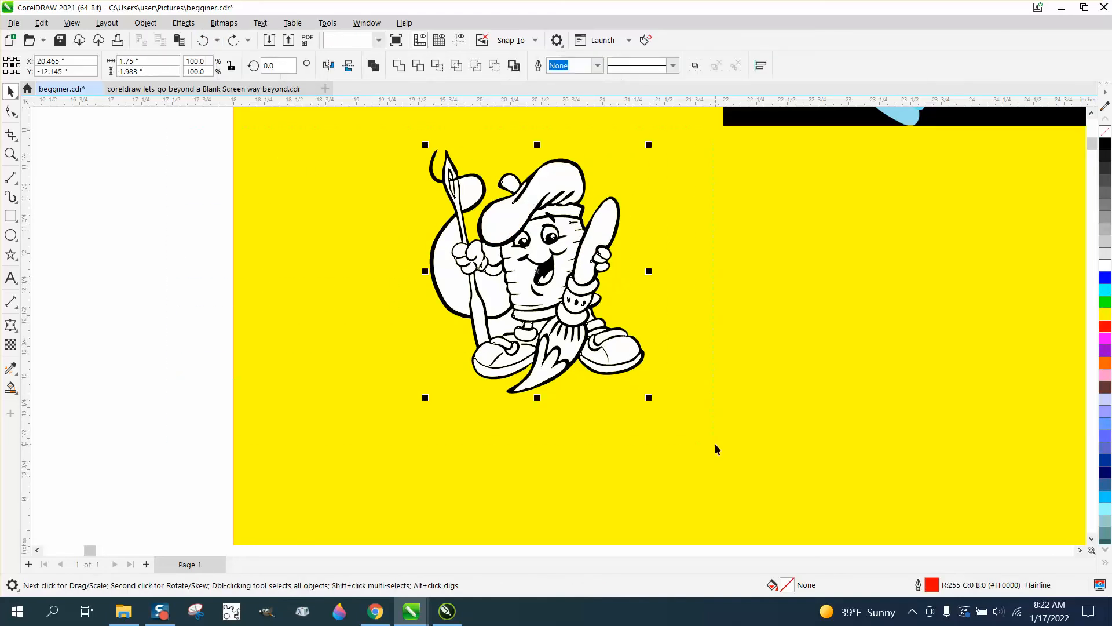
pyautogui.click(188, 184)
pyautogui.press('Return')
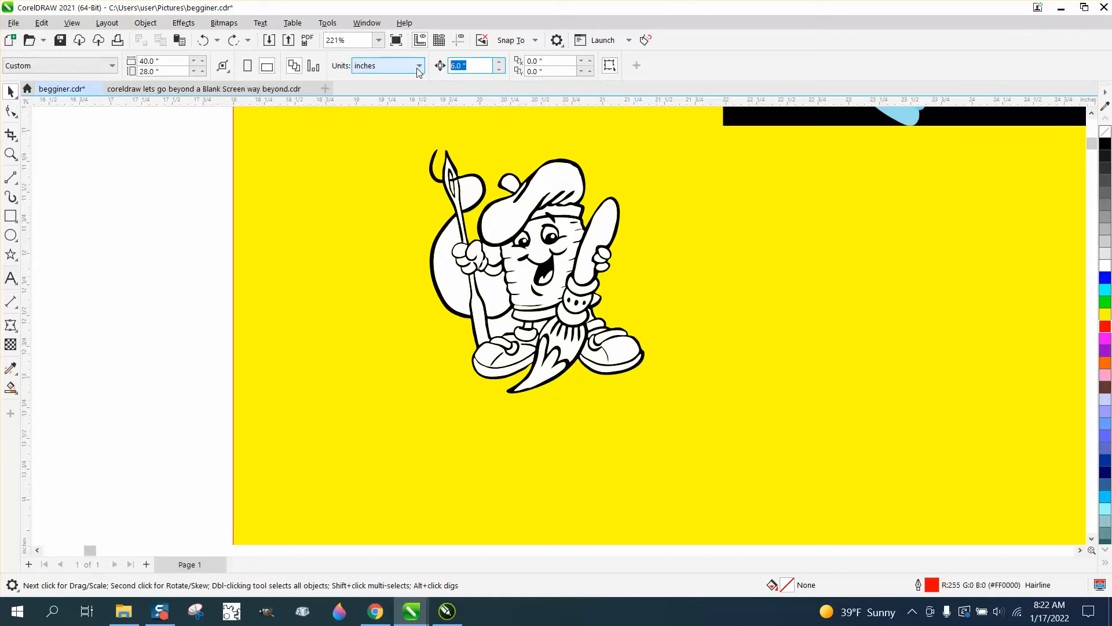
pyautogui.write('2')
# Nudge the cartoon's black main outline, the black line on the shoe and the black mouth shape 2 inches to the right
pyautogui.click(557, 160)
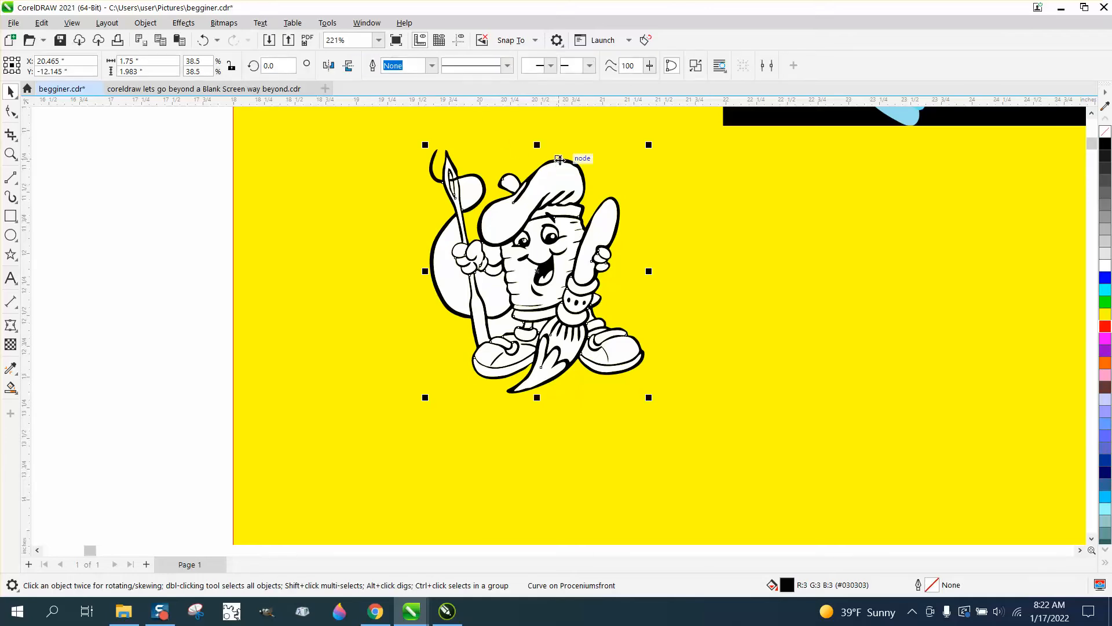
pyautogui.press('Right')
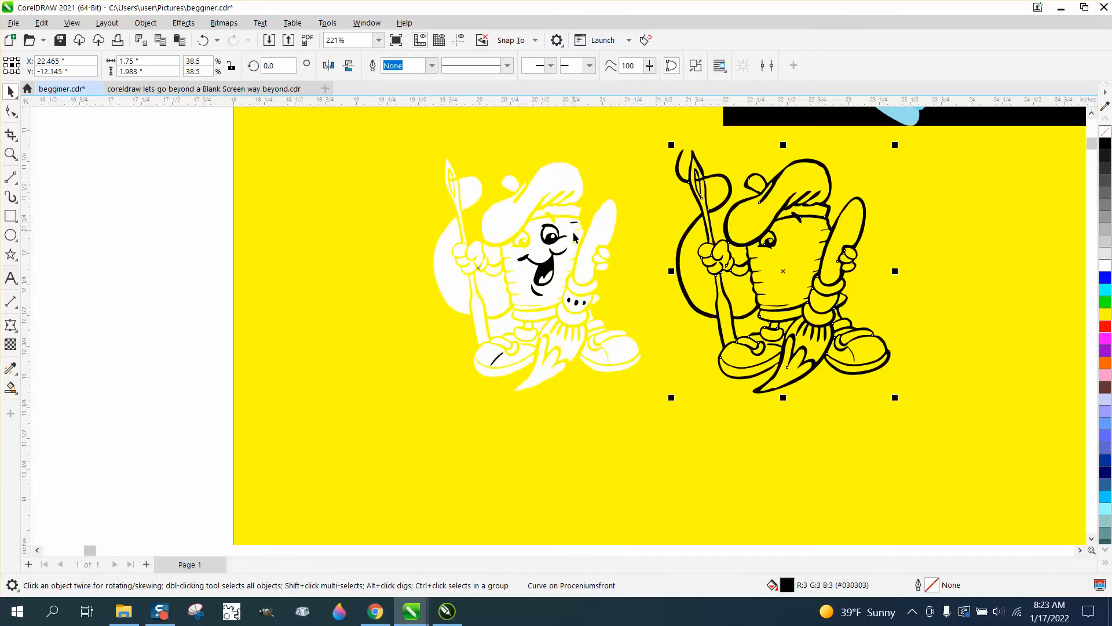
pyautogui.click(496, 360)
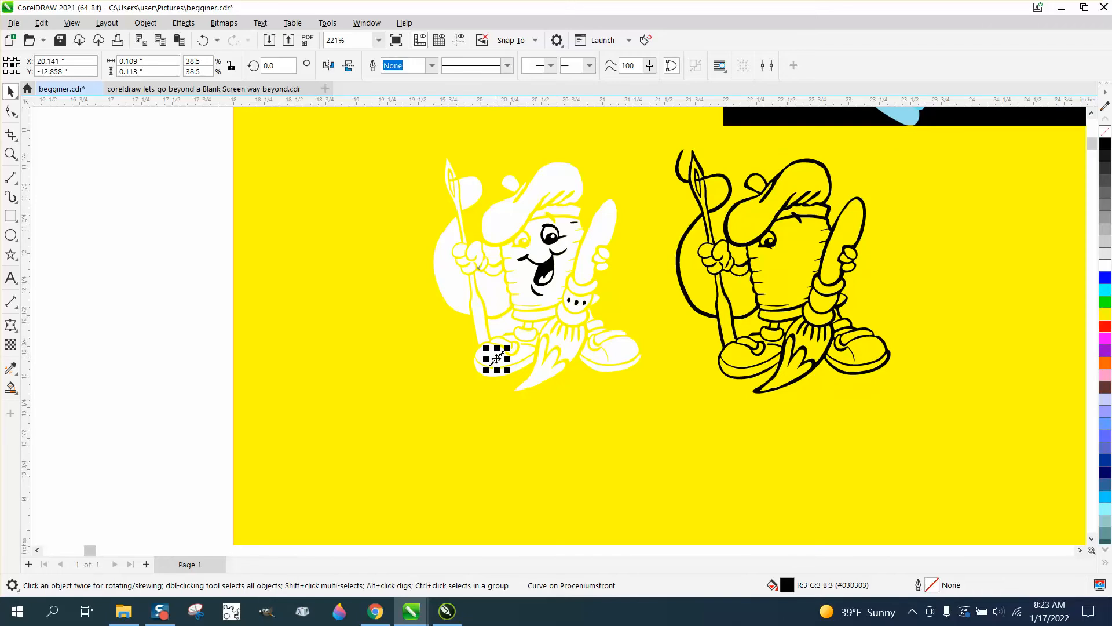
pyautogui.press('Right')
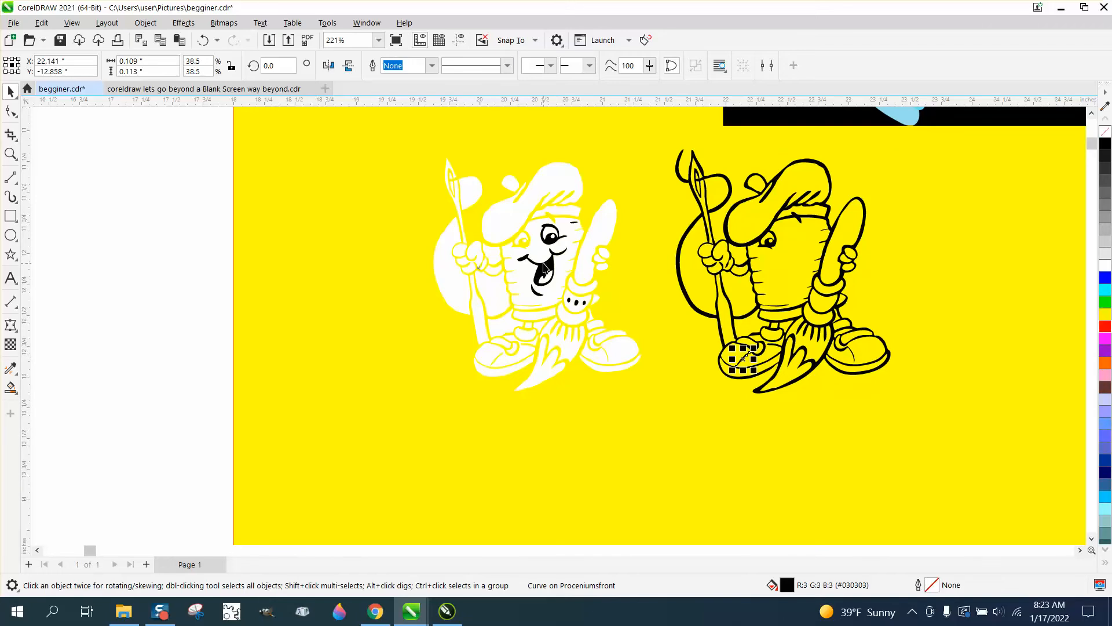
pyautogui.click(545, 266)
pyautogui.press('Right')
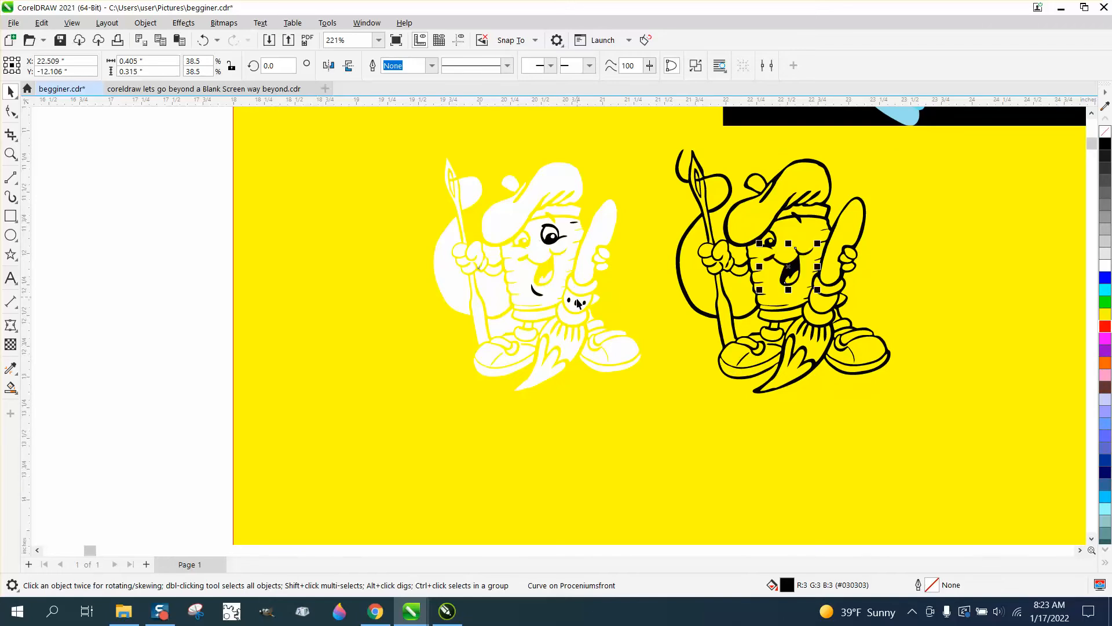
# Nudge the black chin line, the eye shape and the small forehead line of the face 2 inches to the right
pyautogui.click(12, 152)
pyautogui.moveTo(471, 203); pyautogui.dragTo(691, 334)
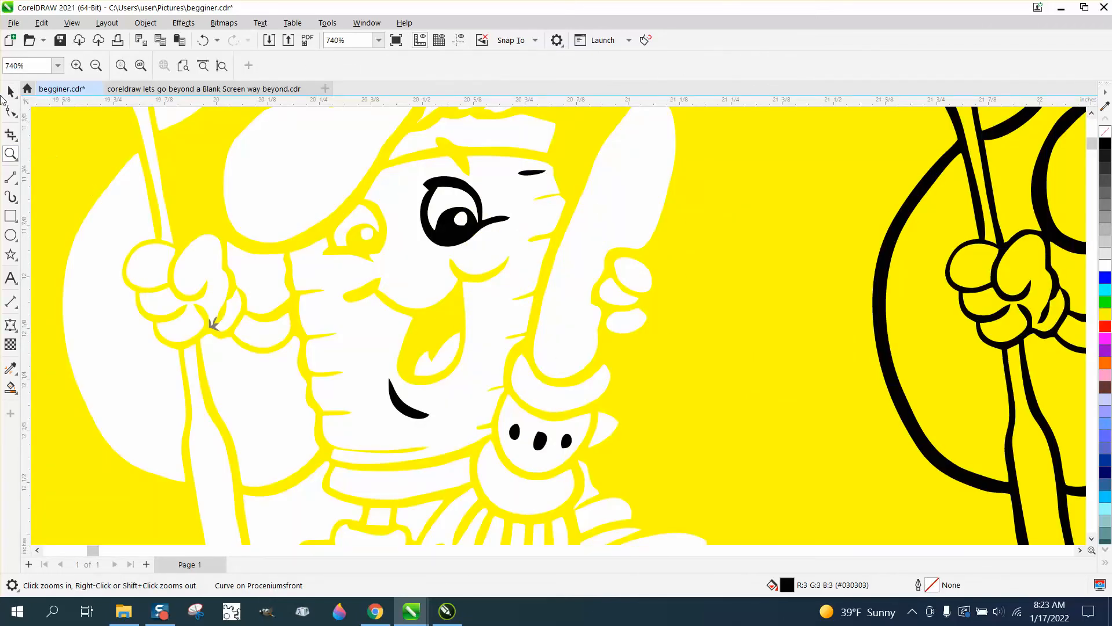
pyautogui.click(10, 91)
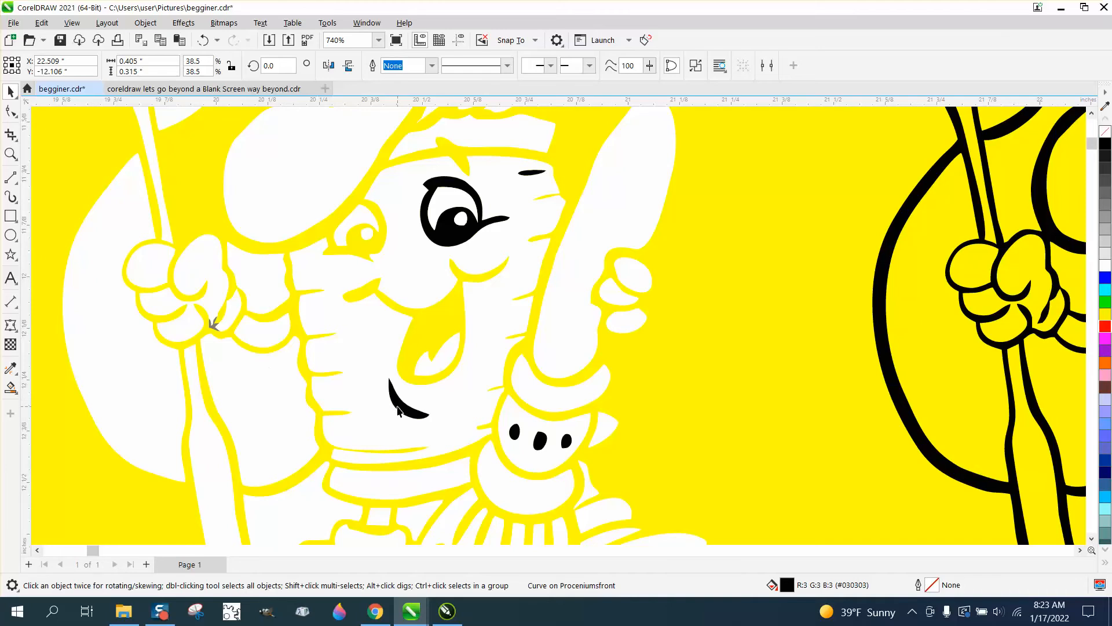
pyautogui.hotkey('ctrl', 'z')
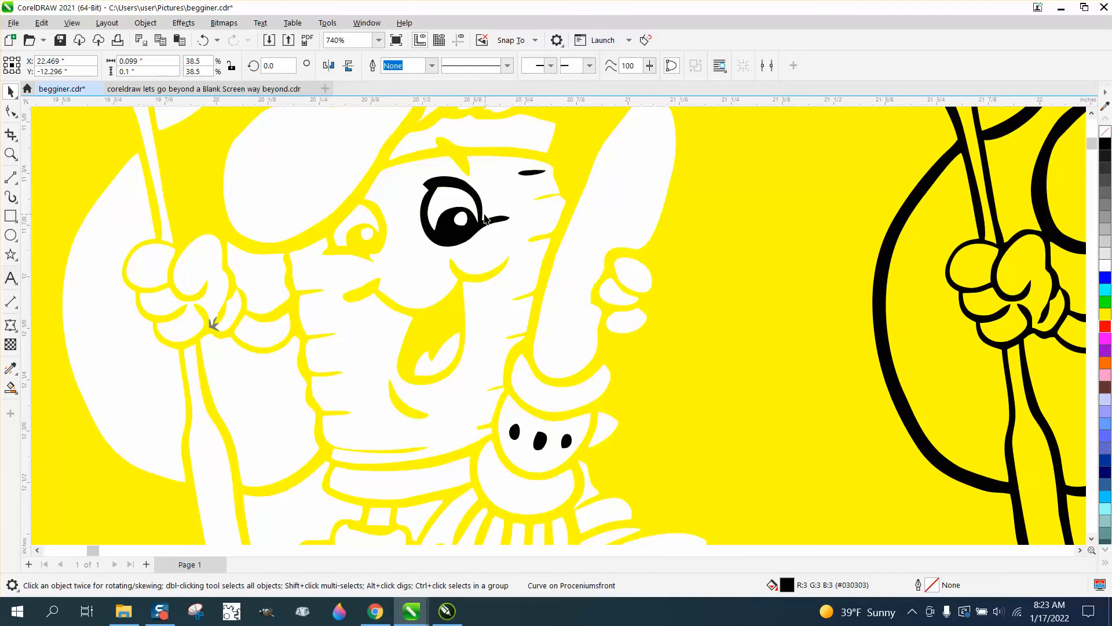
pyautogui.hotkey('ctrl', 'z')
pyautogui.click(532, 172)
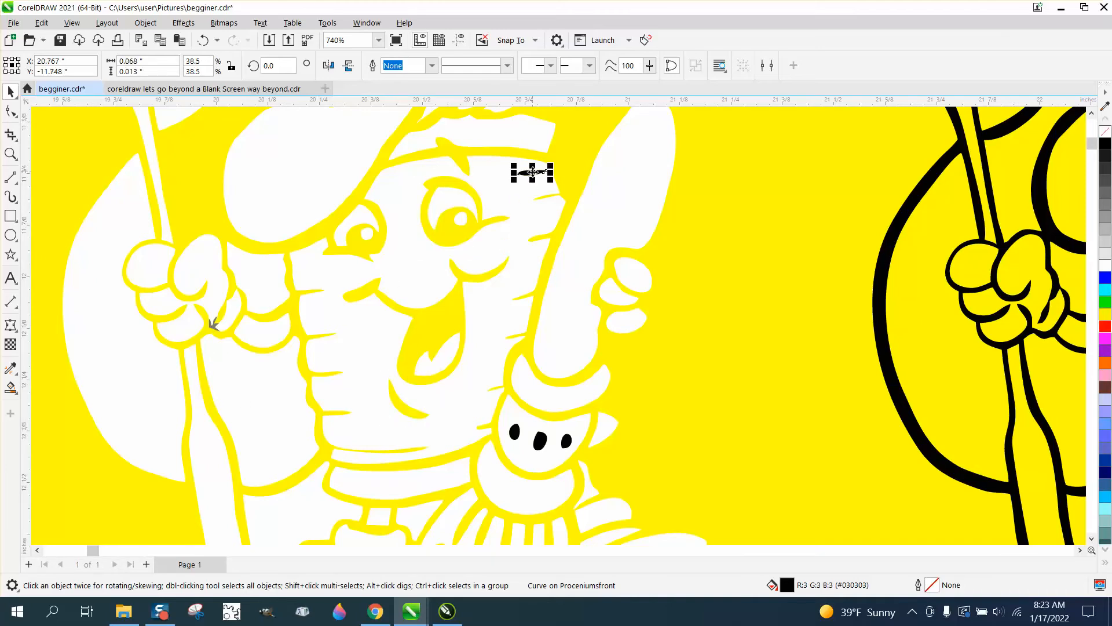
pyautogui.hotkey('ctrl', 'z')
# Nudge the three black dots on the glove cuff 2 inches to the right to join the black outline
pyautogui.hotkey('ctrl', 'z')
pyautogui.hotkey('ctrl', 'z')
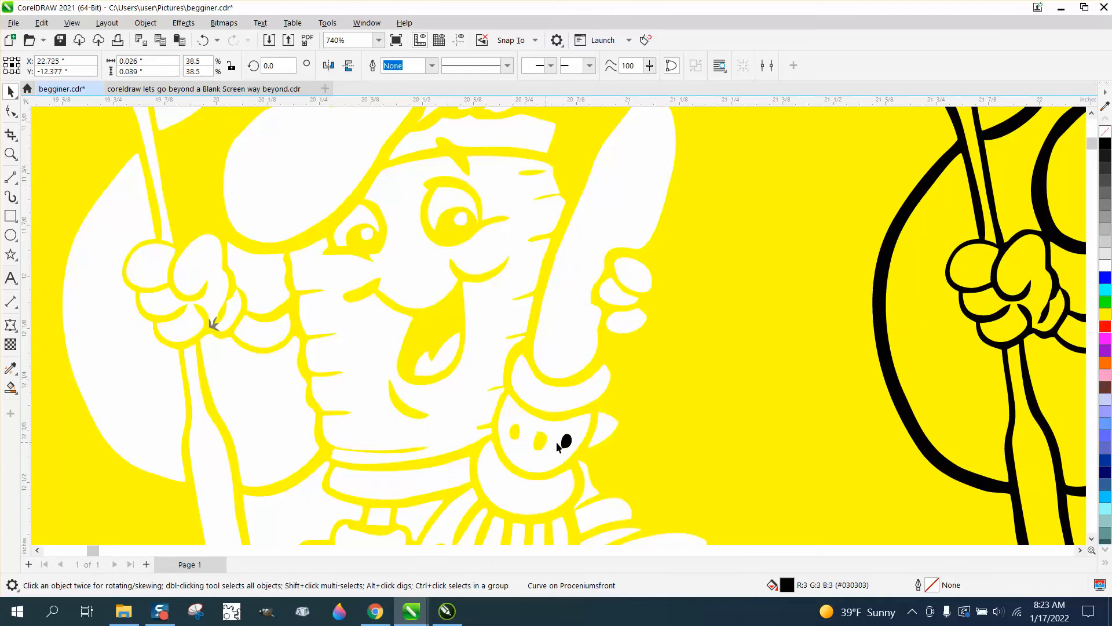
pyautogui.hotkey('ctrl', 'z')
pyautogui.scroll(-3, 135, 293)
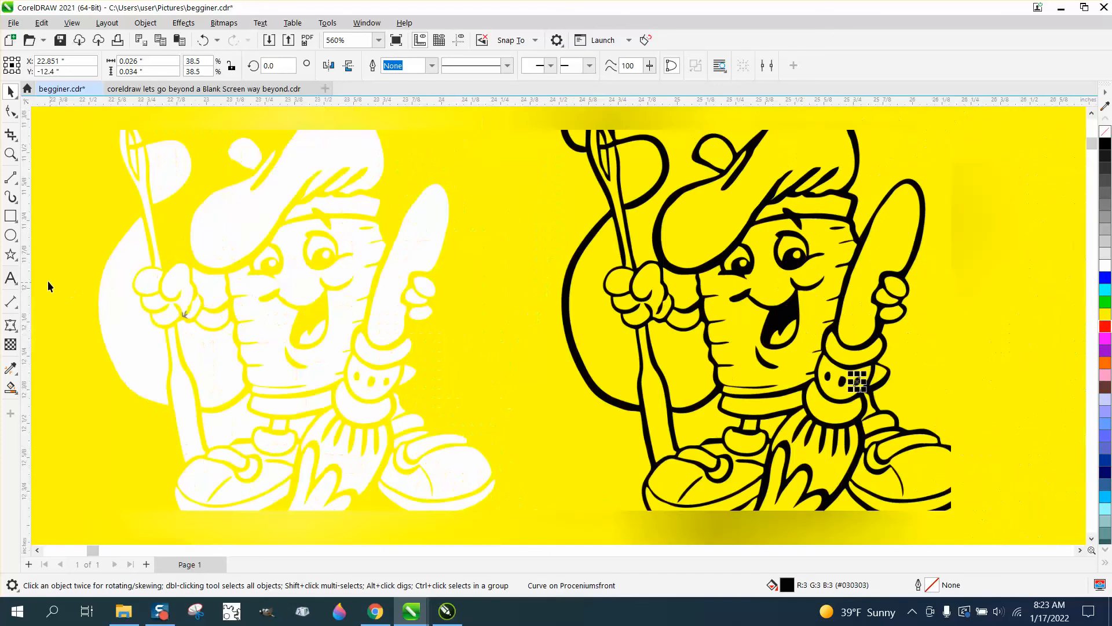
pyautogui.scroll(-3, 253, 241)
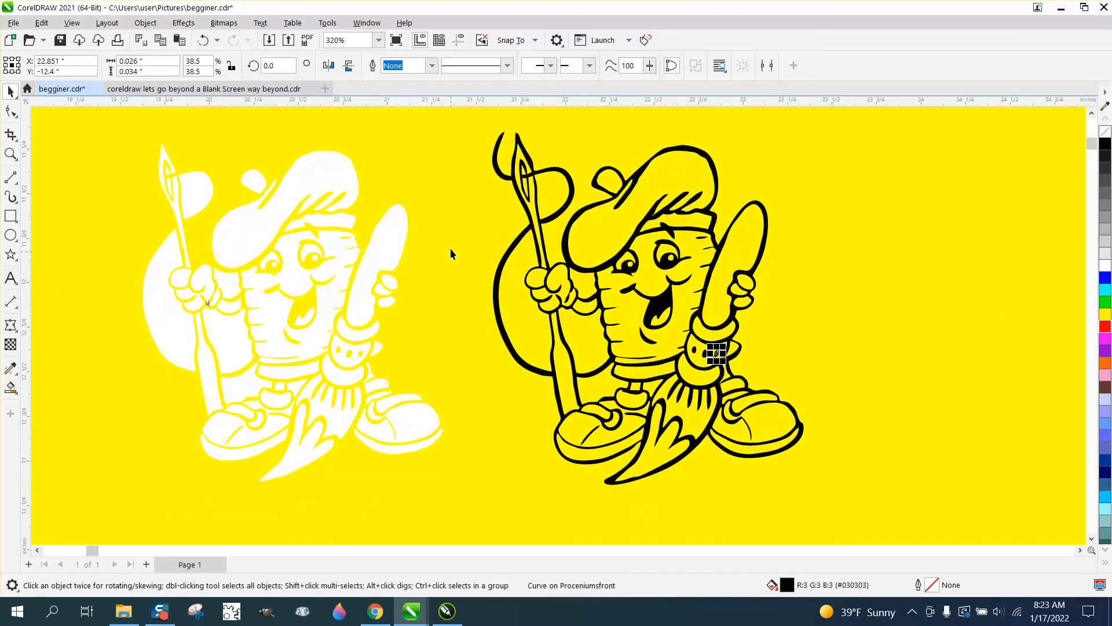
# Examine the curve nodes of the black outline around the pointed brush tip with the Shape tool
pyautogui.click(10, 154)
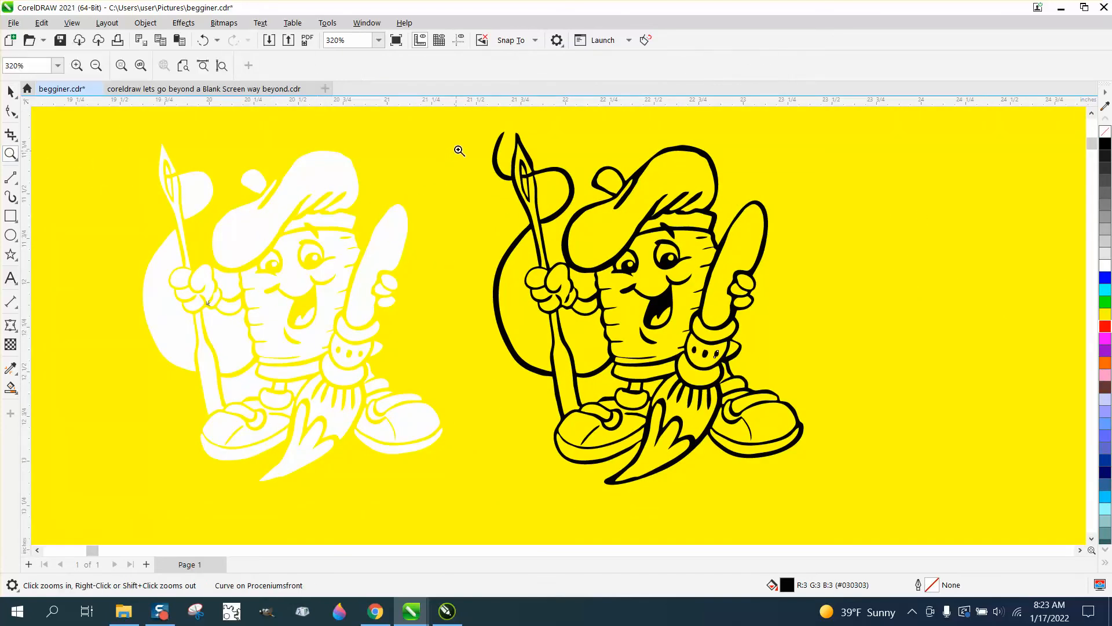
pyautogui.moveTo(488, 122); pyautogui.dragTo(581, 186)
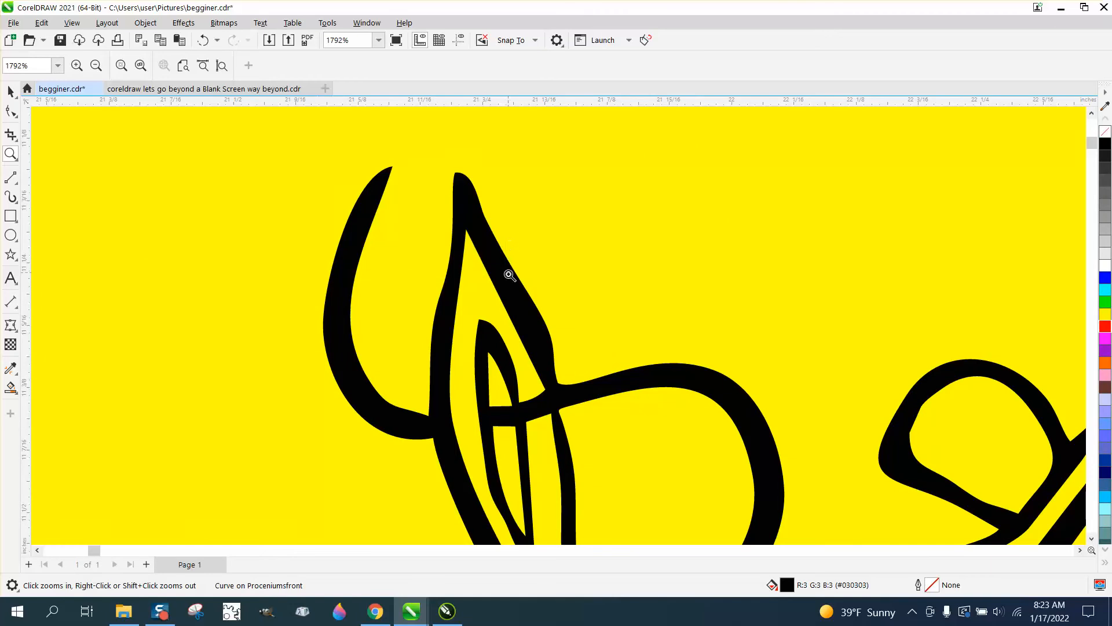
pyautogui.click(15, 116)
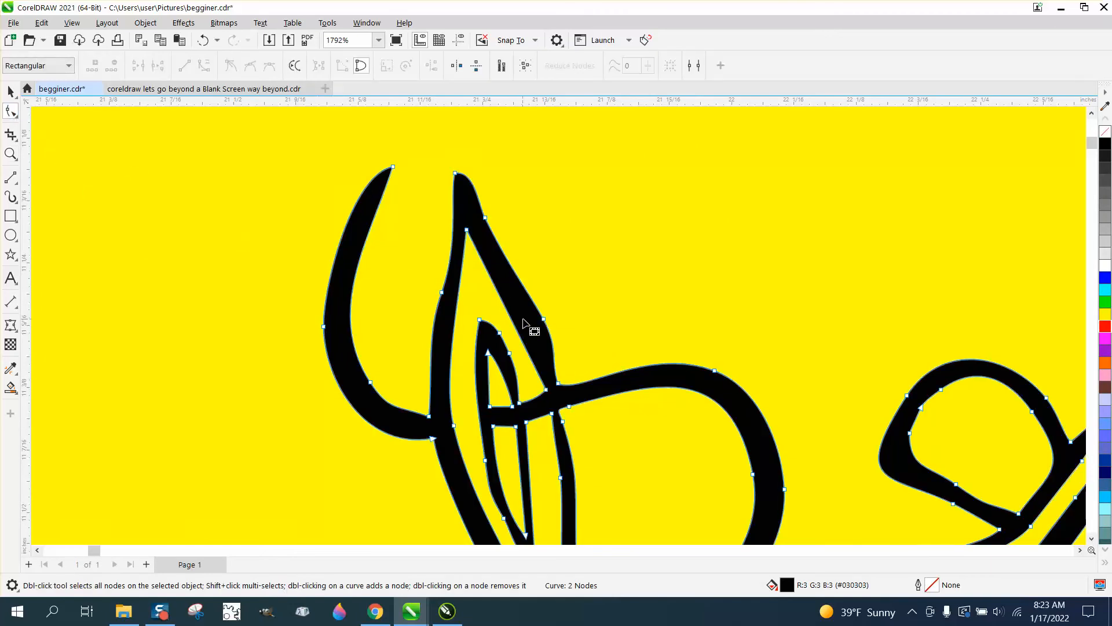
pyautogui.moveTo(557, 383); pyautogui.dragTo(563, 384)
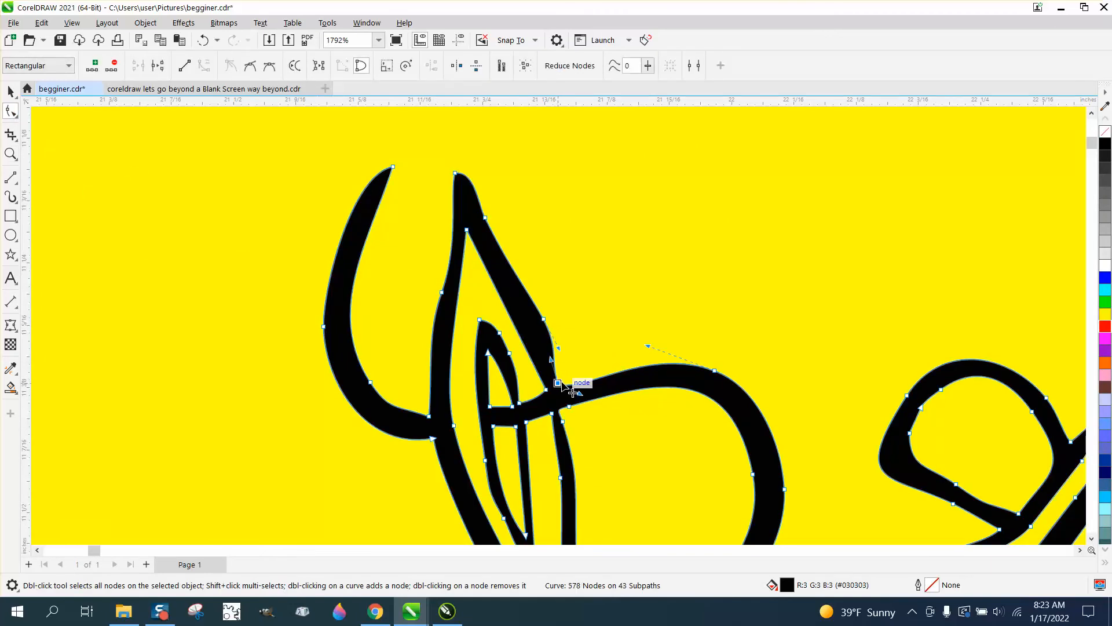
pyautogui.scroll(-4, 347, 240)
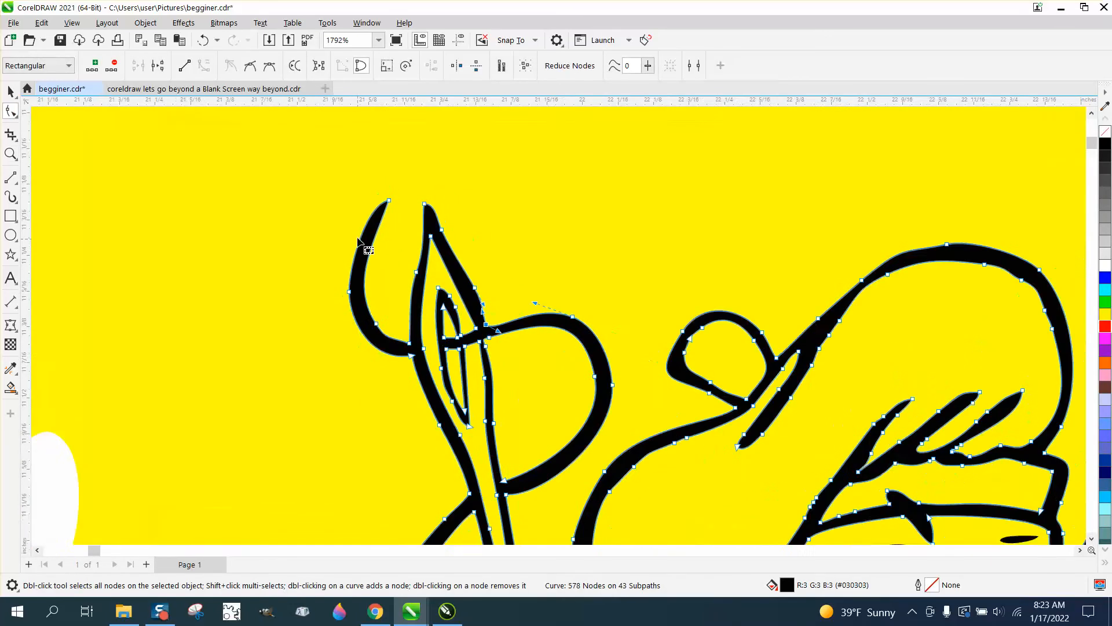
# Smooth the top edge of the beret in the black outline using the Smooth tool with a 0.1 inch nib
pyautogui.click(16, 115)
pyautogui.click(71, 131)
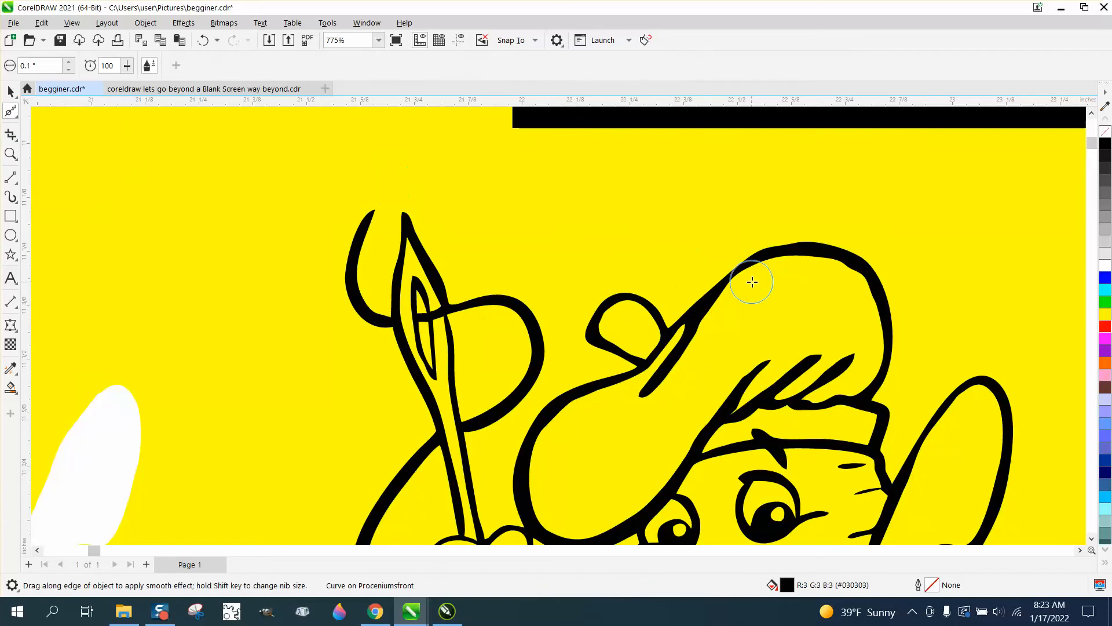
pyautogui.moveTo(808, 232)
pyautogui.mouseDown()
pyautogui.moveTo(836, 238)
pyautogui.moveTo(869, 271)
pyautogui.moveTo(844, 258)
pyautogui.moveTo(765, 258)
pyautogui.mouseUp()
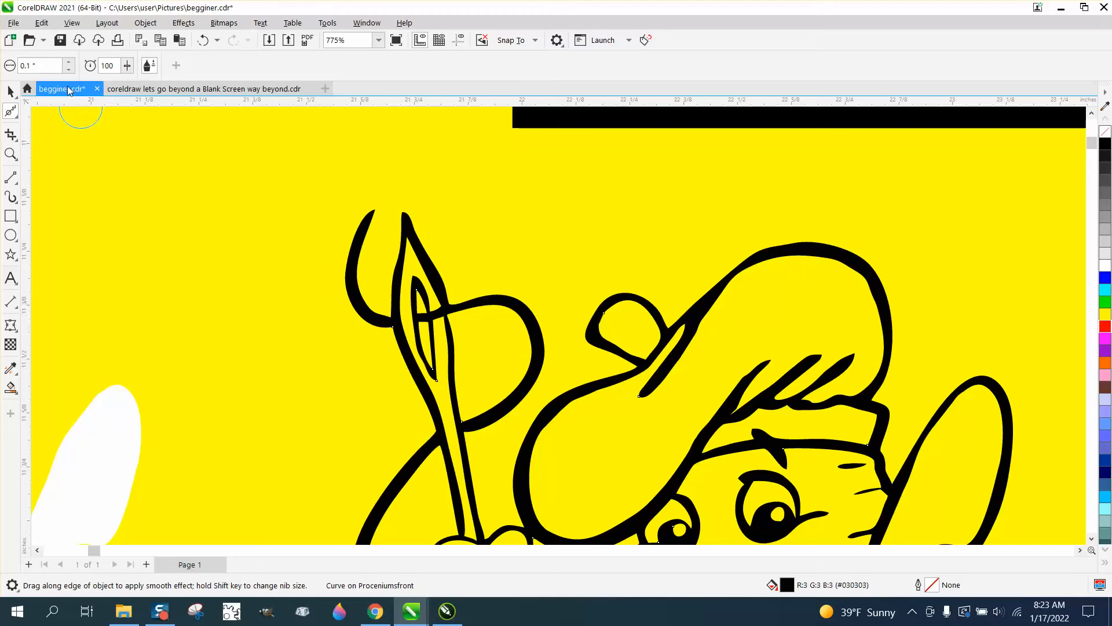
# Set the Smooth tool's nib size to 2 inches and smooth the black outline around the beret and brush tip
pyautogui.moveTo(51, 68); pyautogui.dragTo(11, 66)
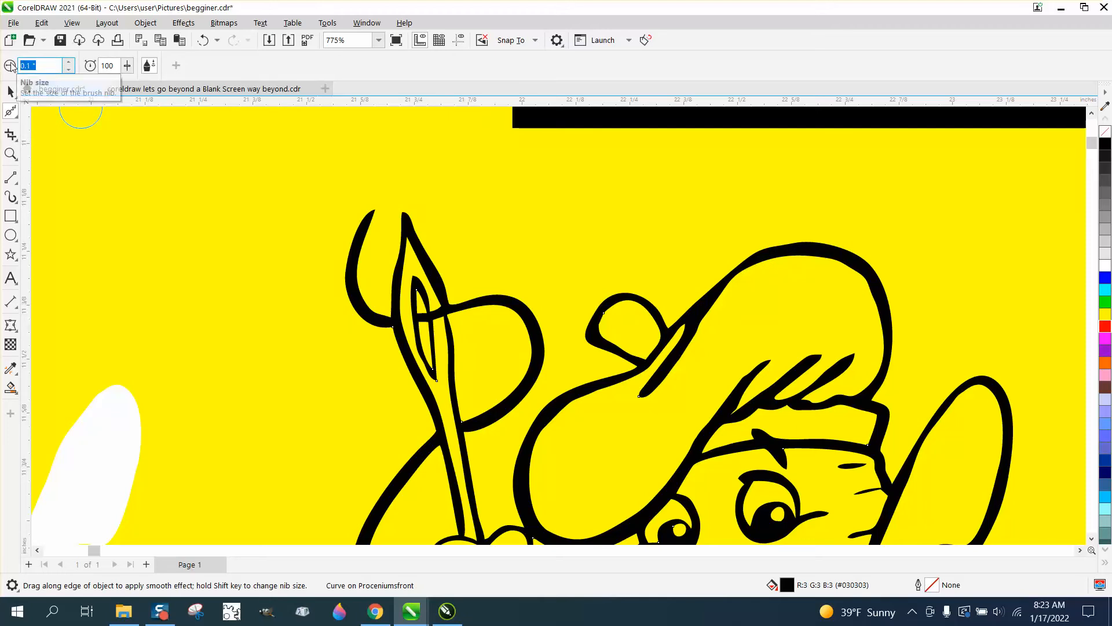
pyautogui.write('2')
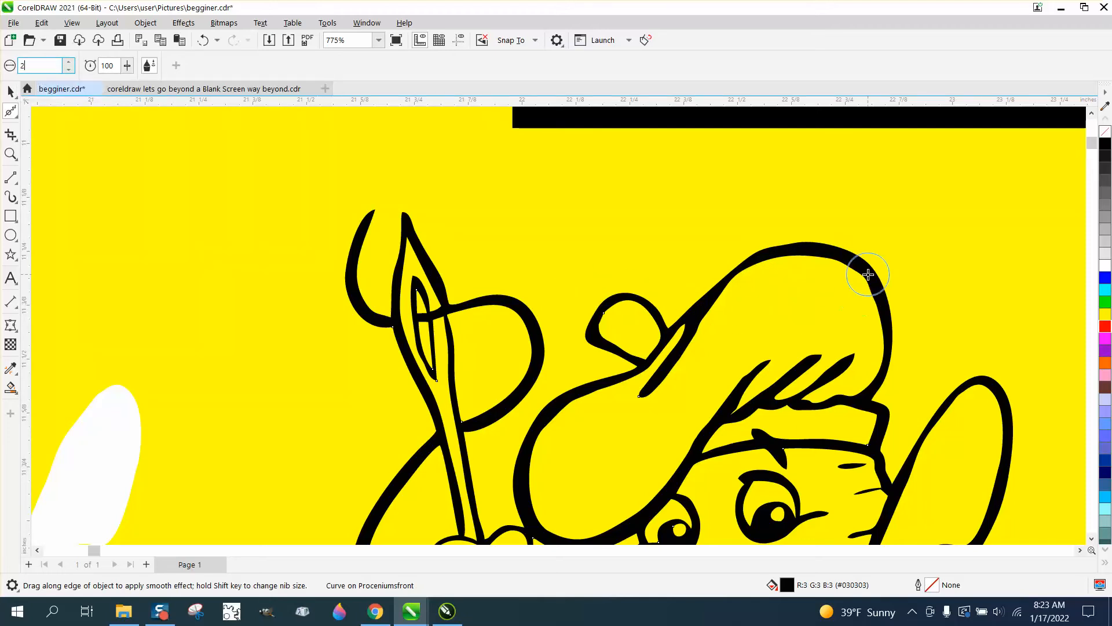
pyautogui.press('Return')
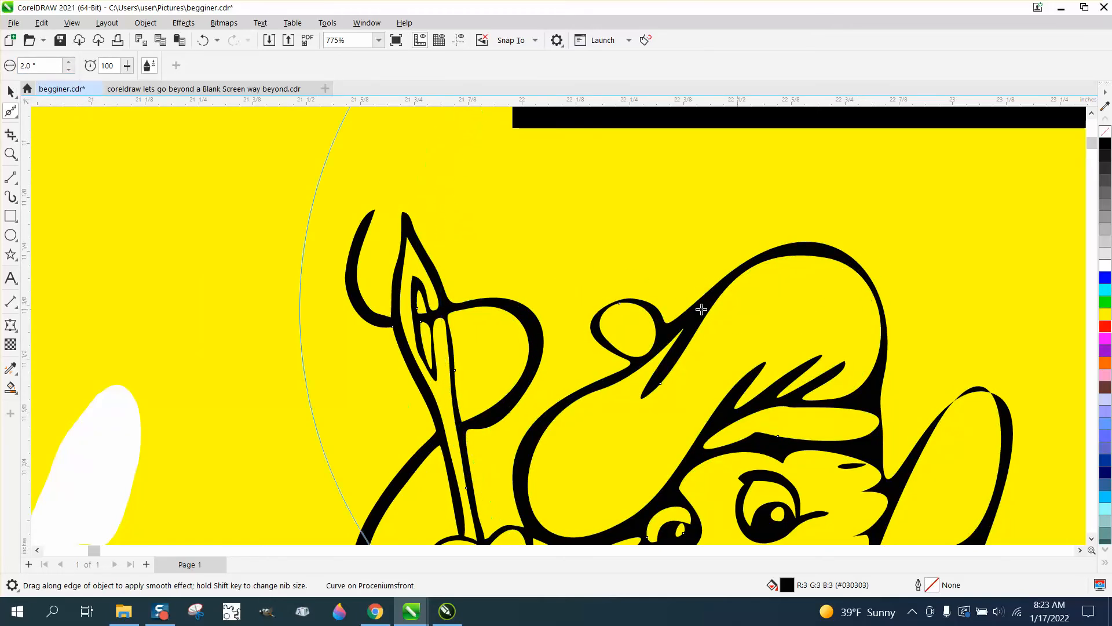
pyautogui.scroll(-3, 637, 392)
pyautogui.scroll(-3, 590, 398)
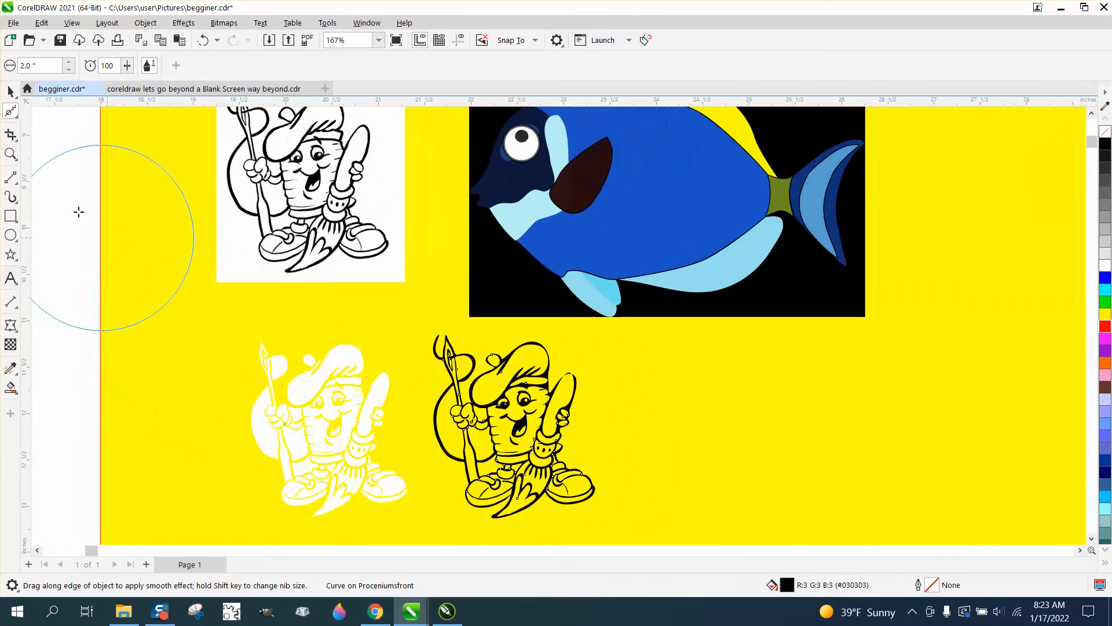
# Delete both the white shapes and the black outline shapes of the traced cartoon
pyautogui.press('space')
pyautogui.scroll(-1, 339, 436)
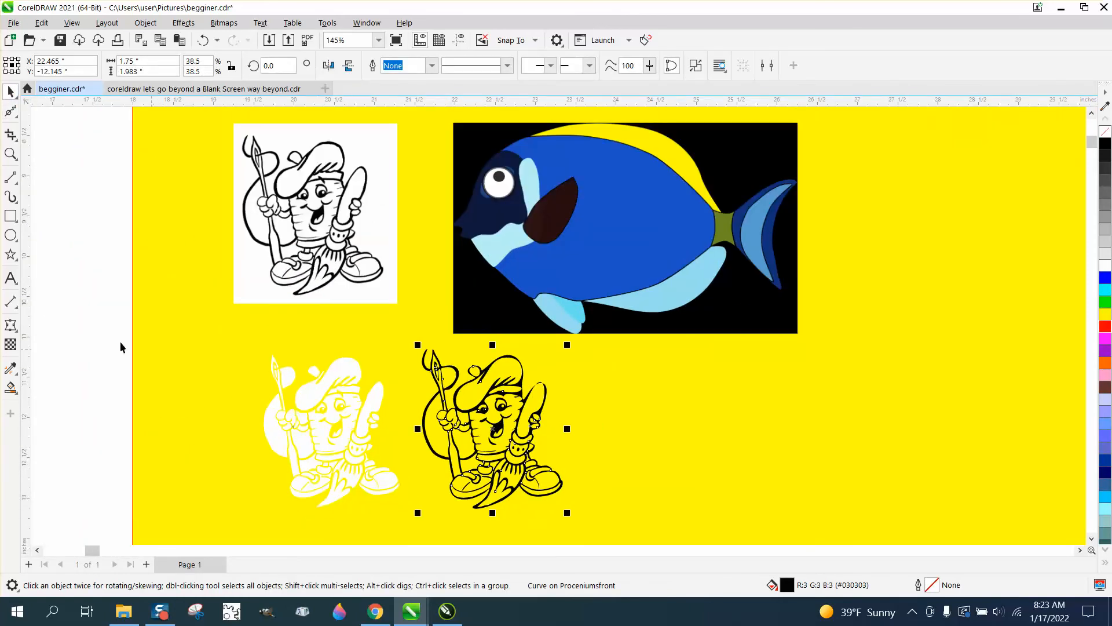
pyautogui.moveTo(65, 317); pyautogui.dragTo(611, 527)
pyautogui.press('Delete')
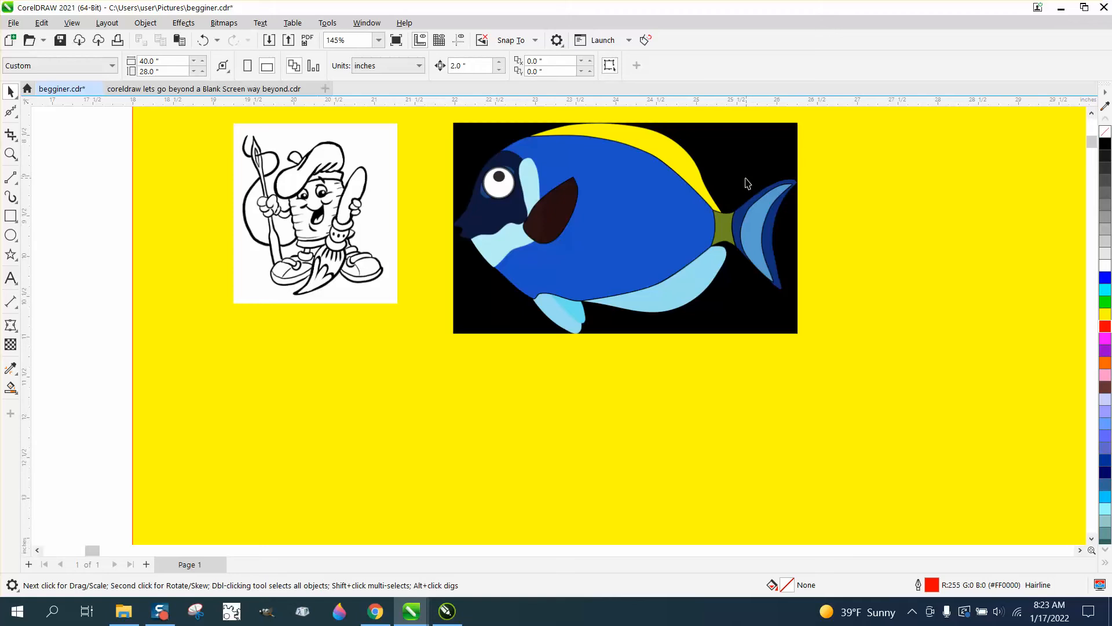
# Scale the fish bitmap up to about 18.3 inches wide and back down to about 2.19 by 1.34 inches
pyautogui.click(663, 193)
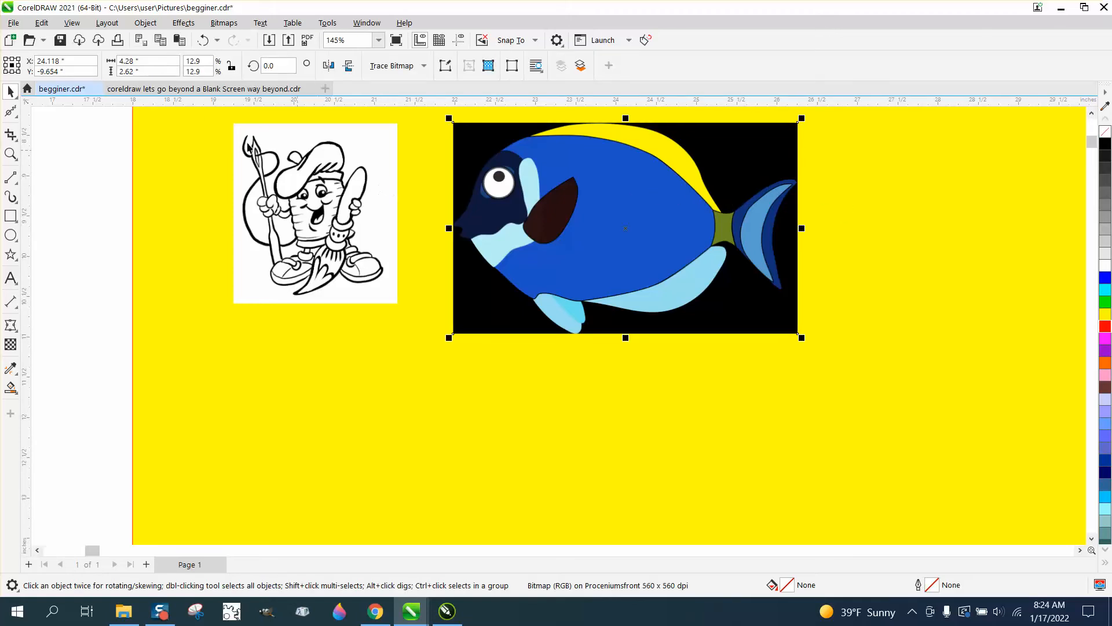
pyautogui.scroll(-1, 444, 204)
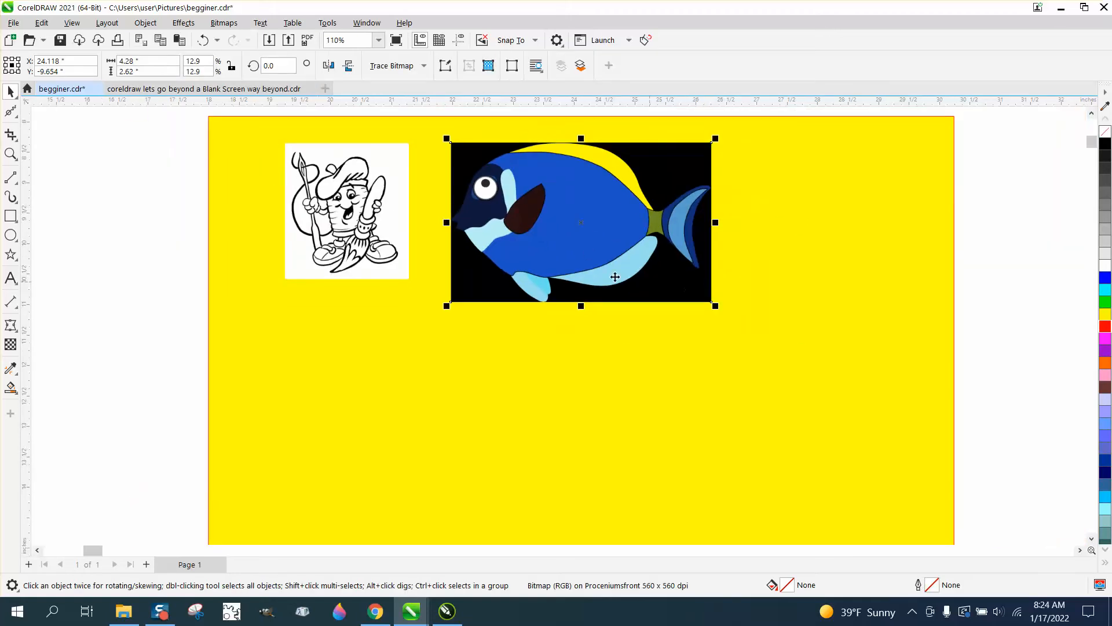
pyautogui.scroll(-1, 615, 277)
pyautogui.moveTo(671, 296); pyautogui.dragTo(1062, 544)
pyautogui.scroll(-1, 585, 369)
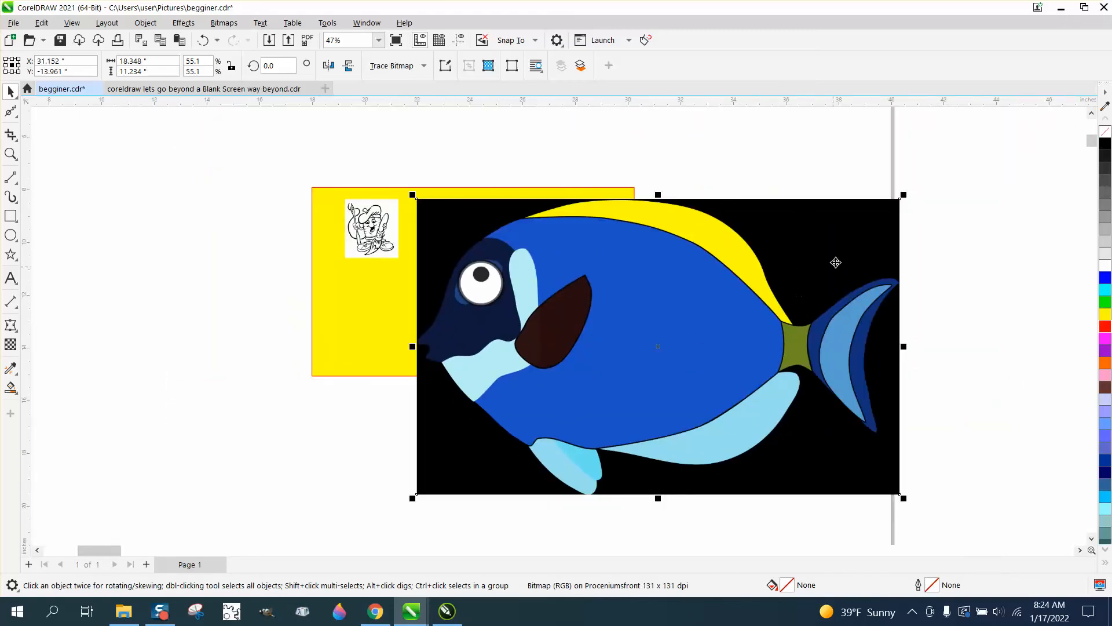
pyautogui.moveTo(902, 197); pyautogui.dragTo(442, 221)
# Resample the reduced fish bitmap in Bicubic mode at 100% size and 1094 dpi, maintaining the aspect ratio
pyautogui.click(7, 154)
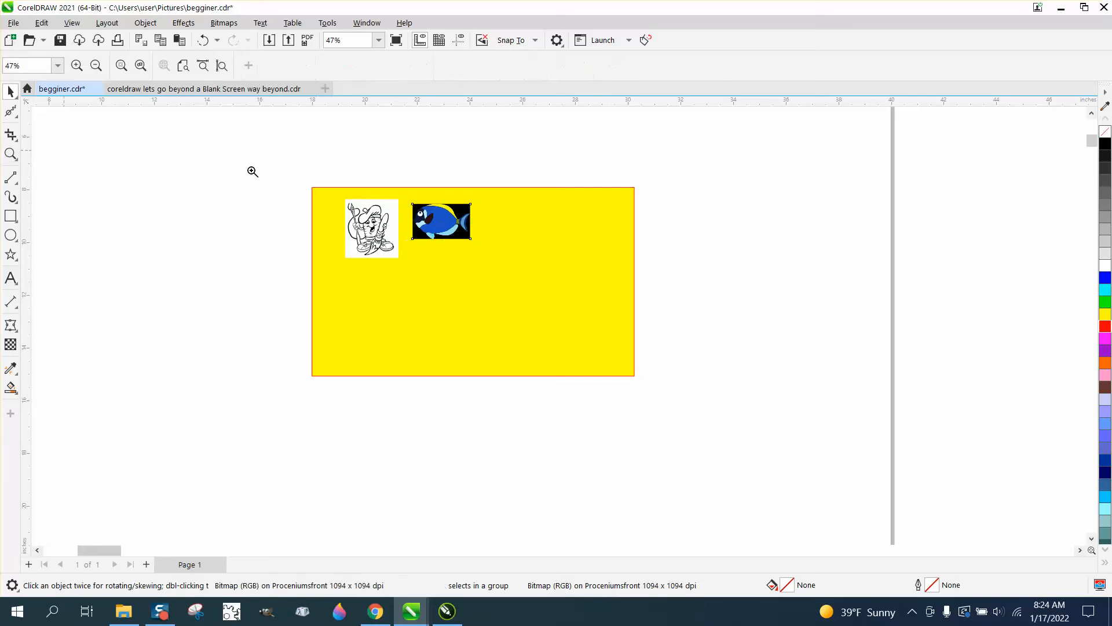
pyautogui.moveTo(374, 175); pyautogui.dragTo(633, 321)
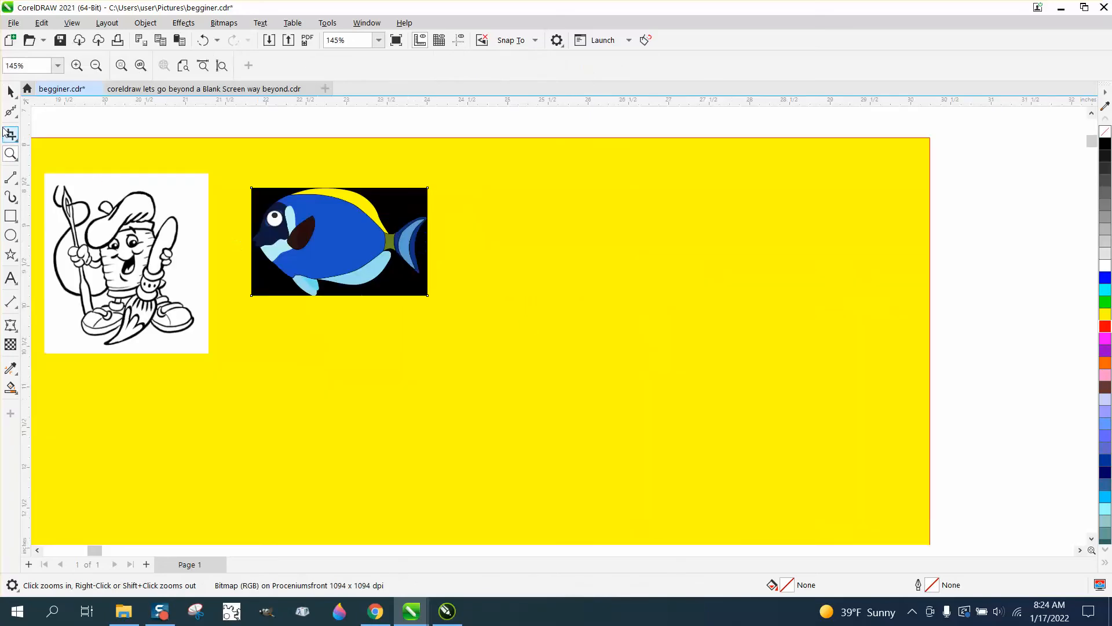
pyautogui.click(11, 91)
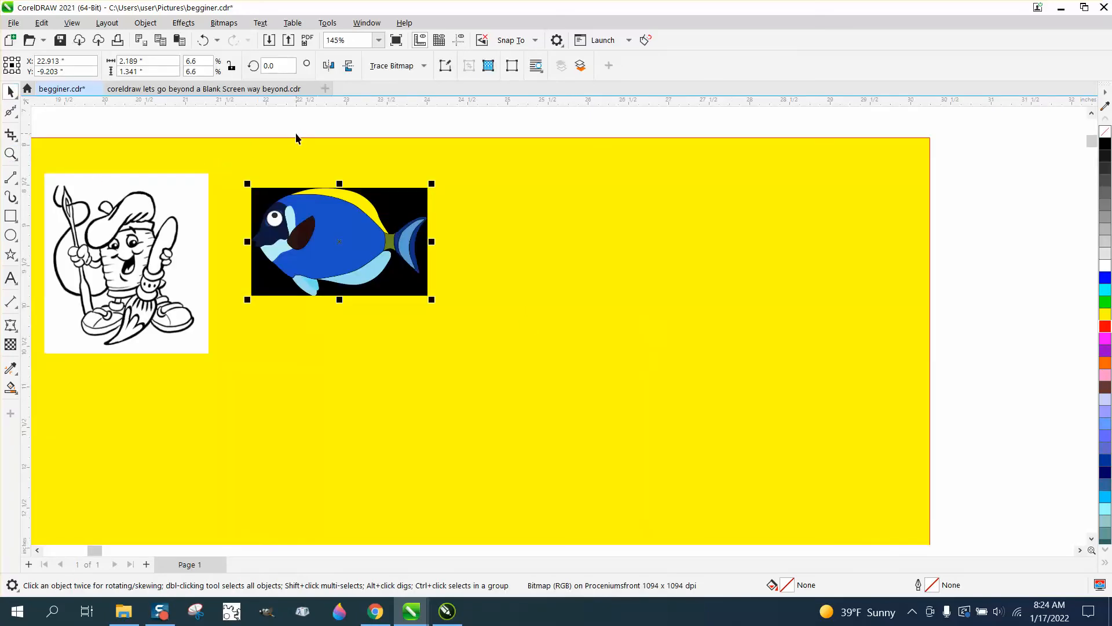
pyautogui.click(226, 27)
pyautogui.click(244, 123)
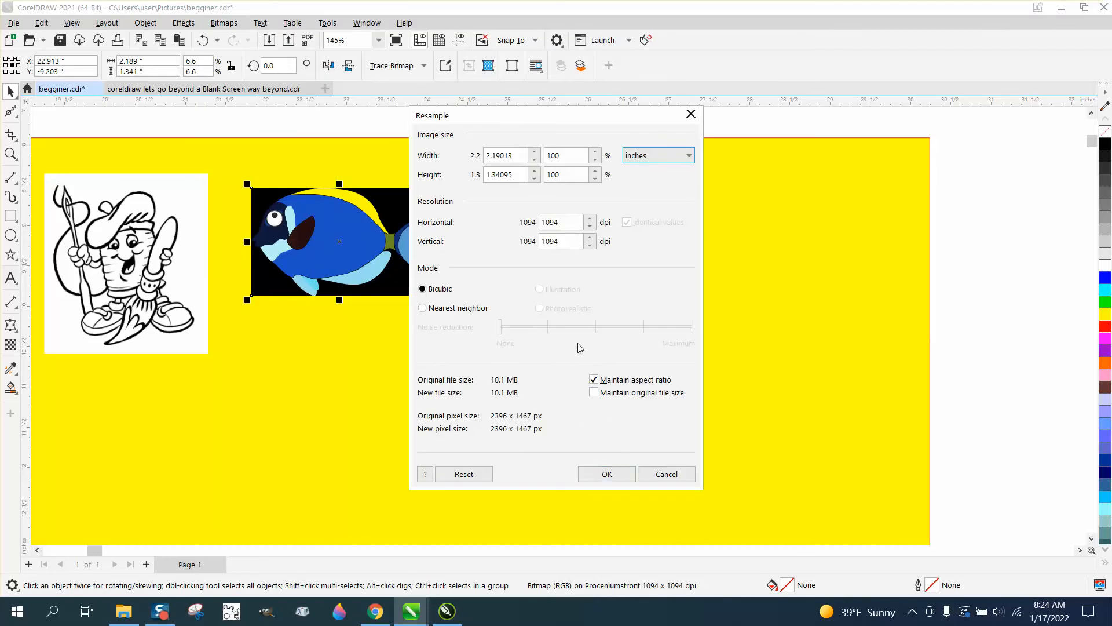
pyautogui.click(614, 473)
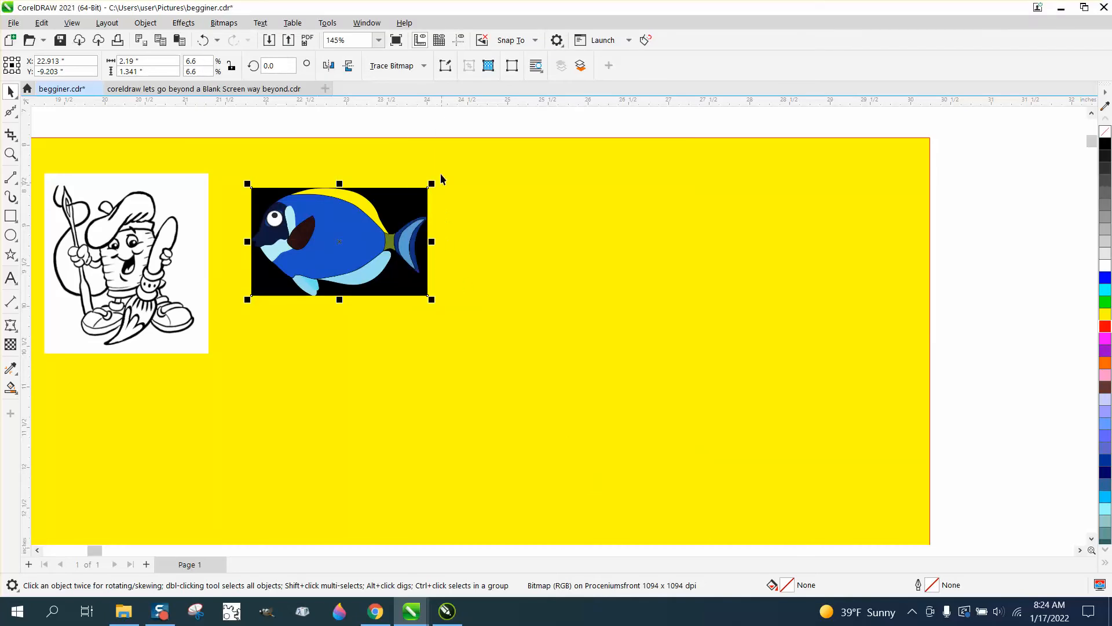
# Outline-trace the fish bitmap as Clipart with detail 93, smoothing 25 and the background color removed automatically
pyautogui.click(223, 23)
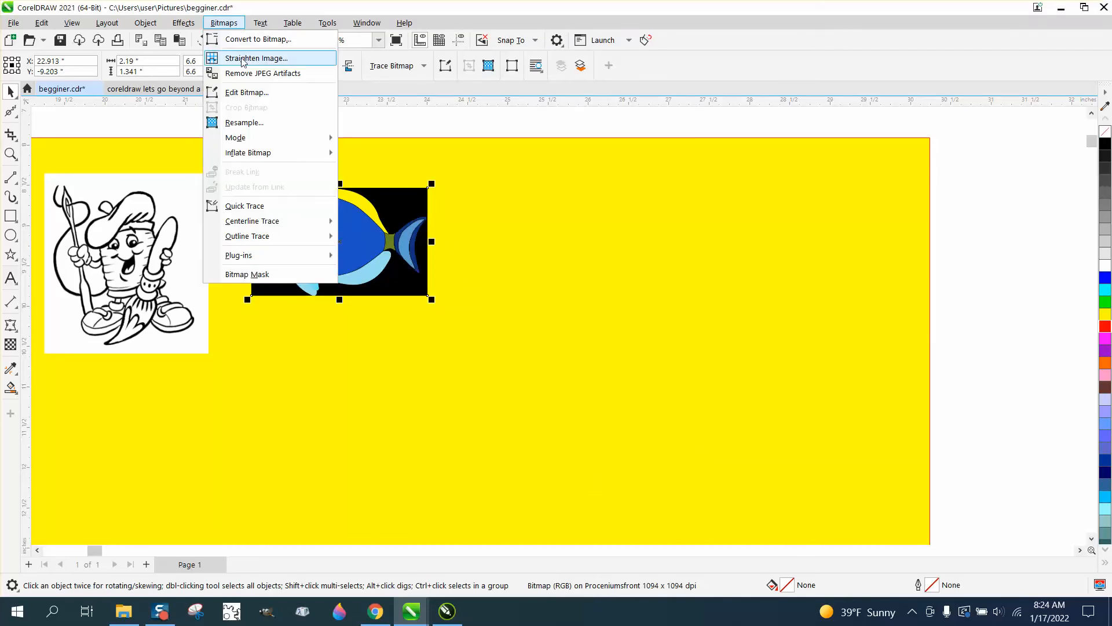
pyautogui.moveTo(260, 236)
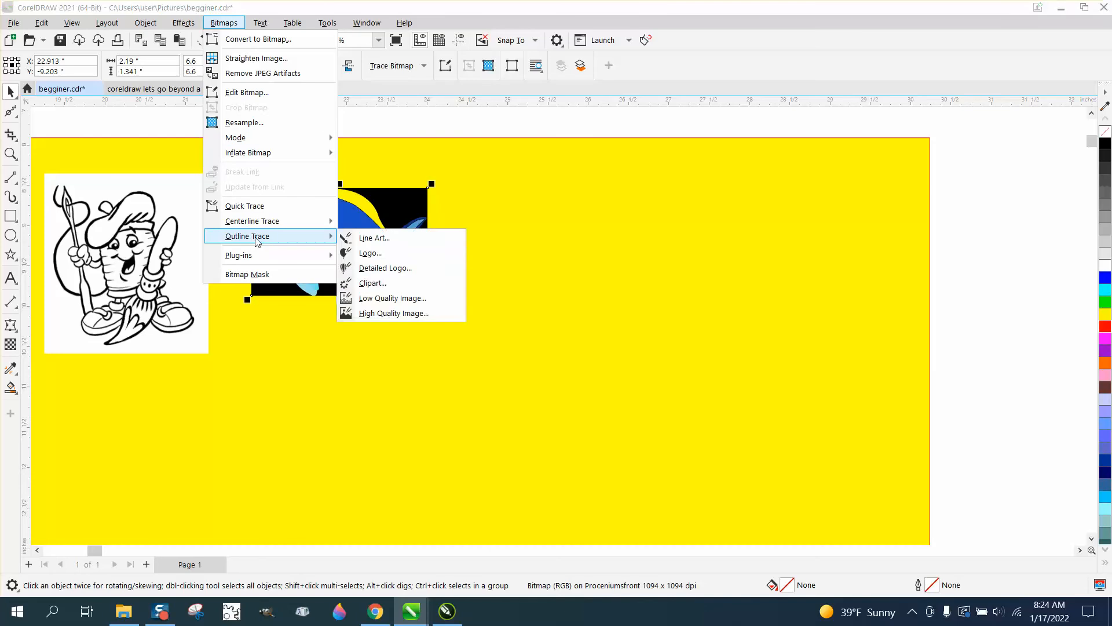
pyautogui.click(378, 284)
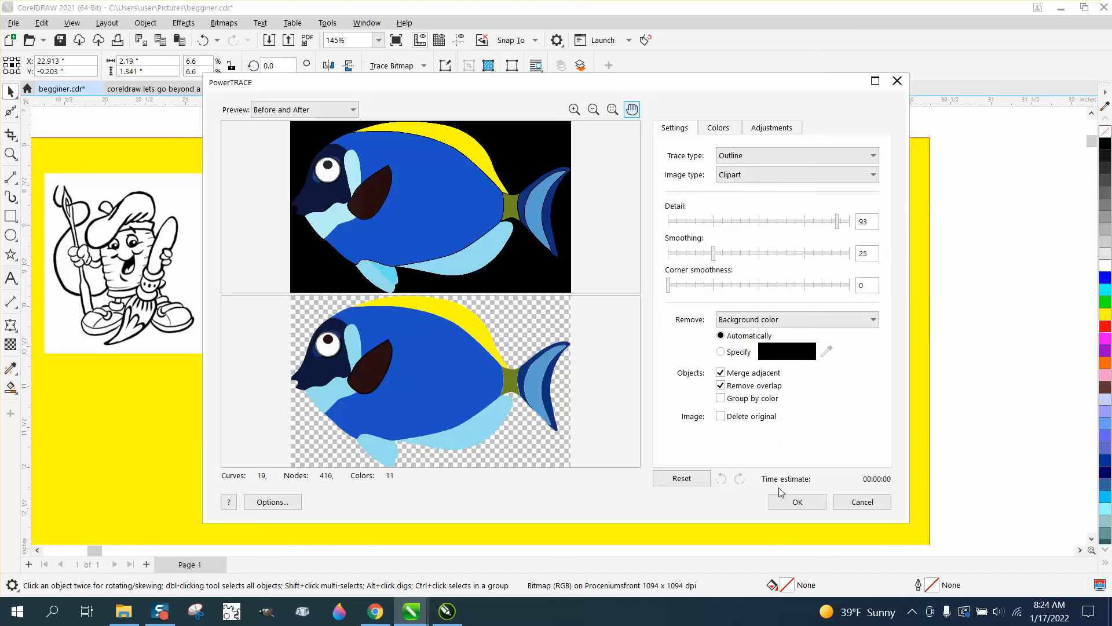
pyautogui.click(792, 501)
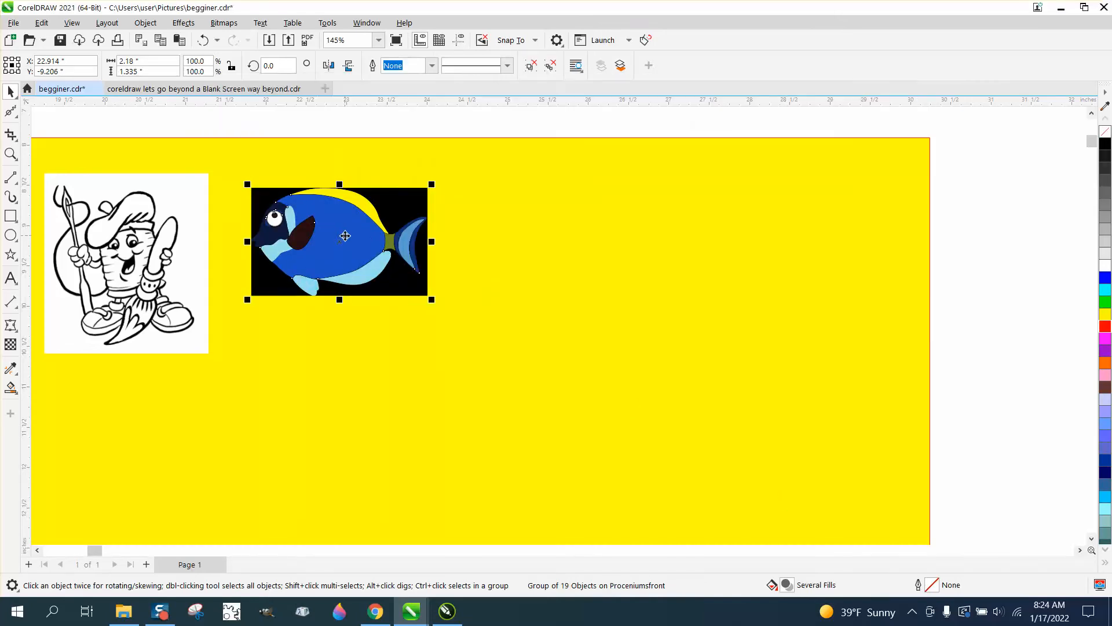
# Move the fish trace to the right of its bitmap, shift the bitmap slightly up and left, and select the trace
pyautogui.moveTo(344, 236); pyautogui.dragTo(554, 247)
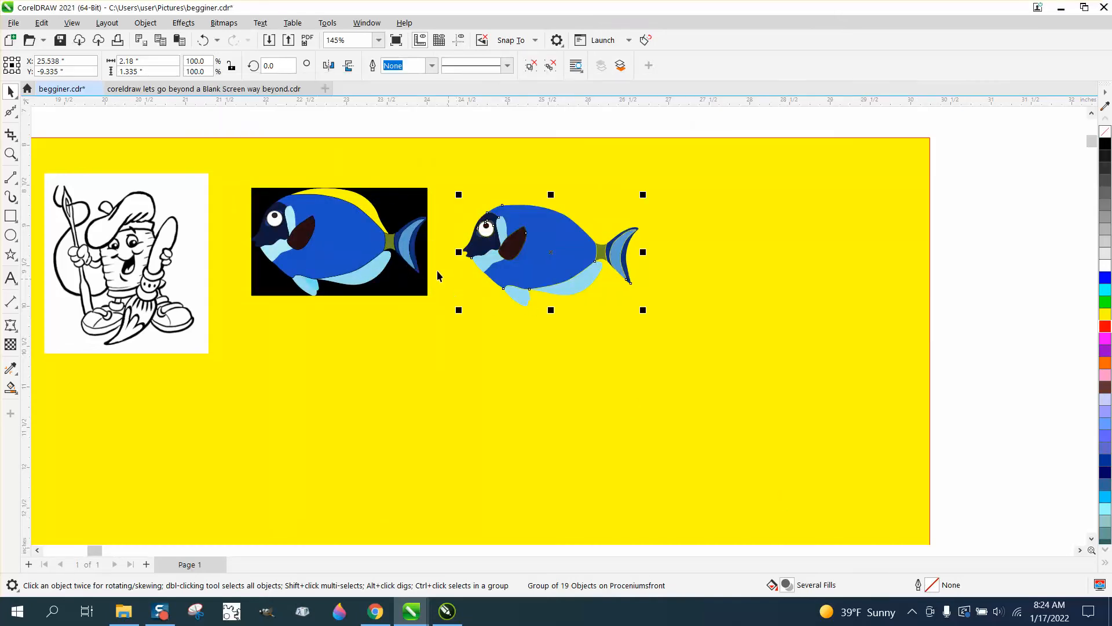
pyautogui.moveTo(369, 213)
pyautogui.mouseDown()
pyautogui.moveTo(409, 200)
pyautogui.moveTo(366, 190)
pyautogui.moveTo(352, 209)
pyautogui.mouseUp()
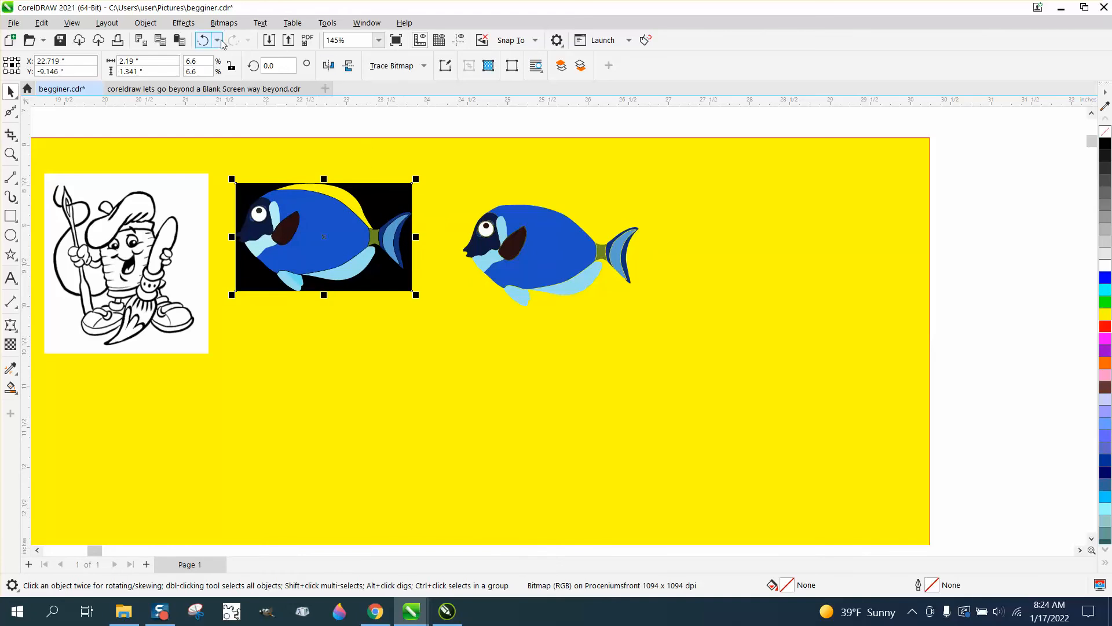
pyautogui.click(567, 216)
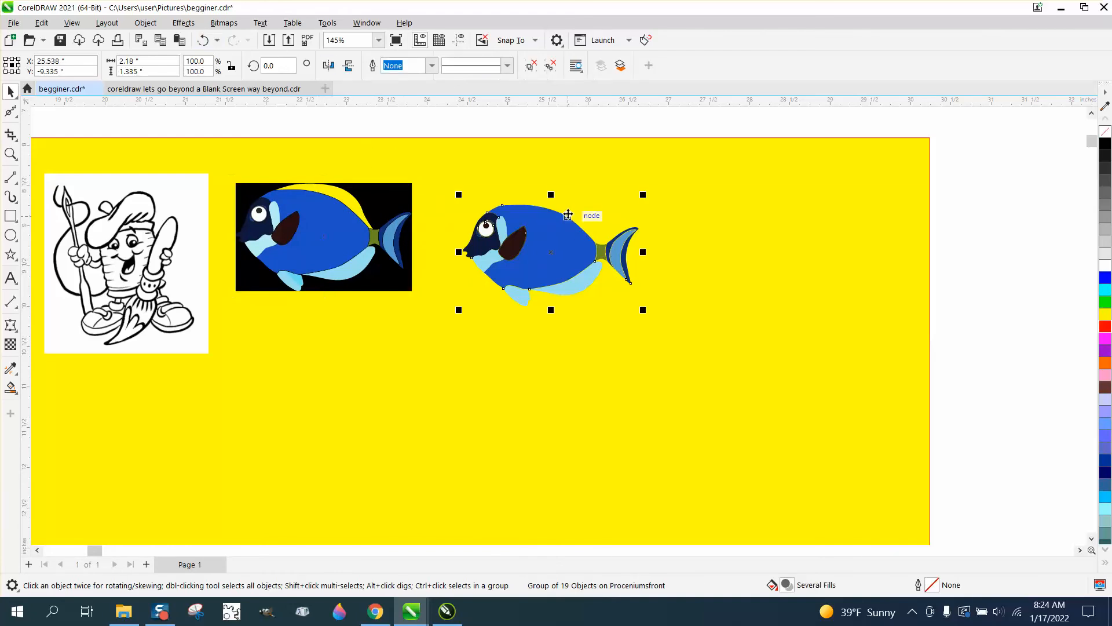
# Give the grouped fish trace a black hairline outline
pyautogui.rightClick(1108, 148)
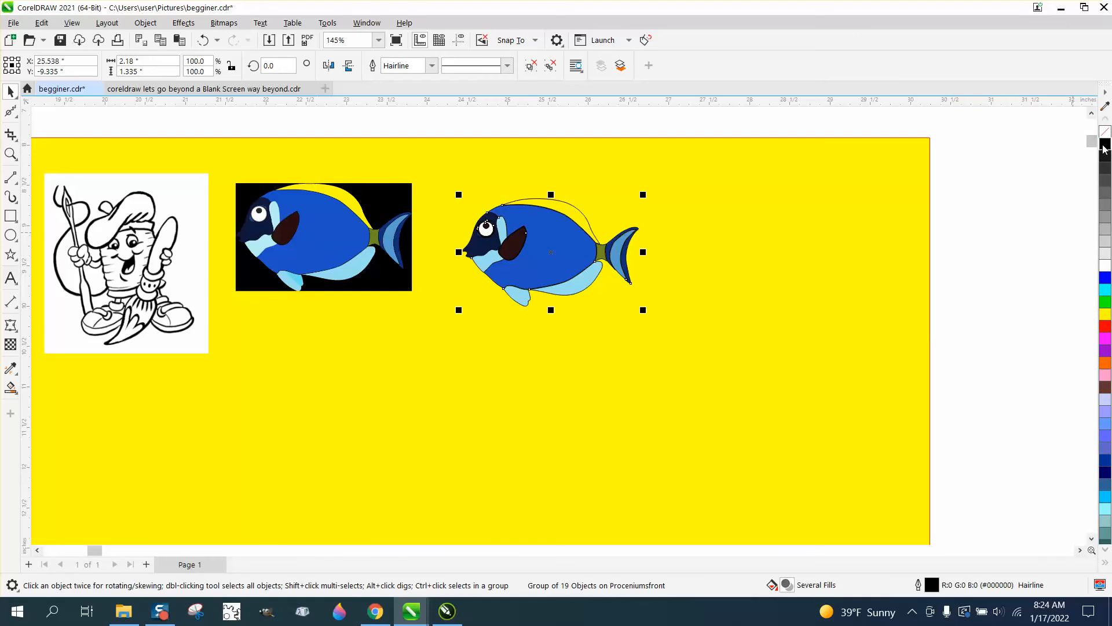
pyautogui.click(10, 154)
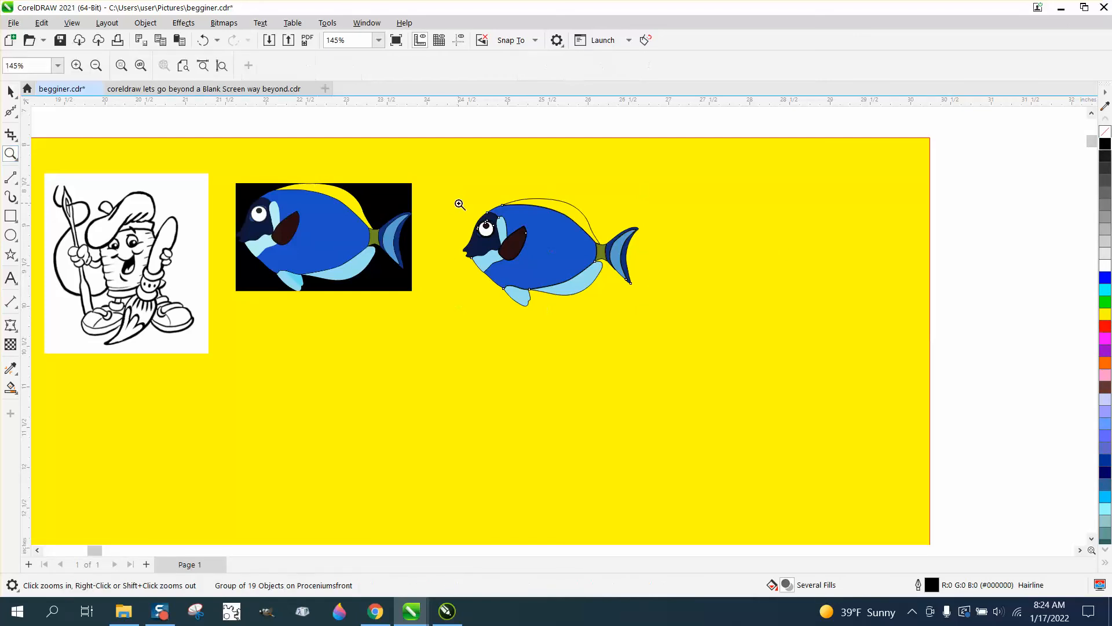
pyautogui.moveTo(473, 218); pyautogui.dragTo(722, 343)
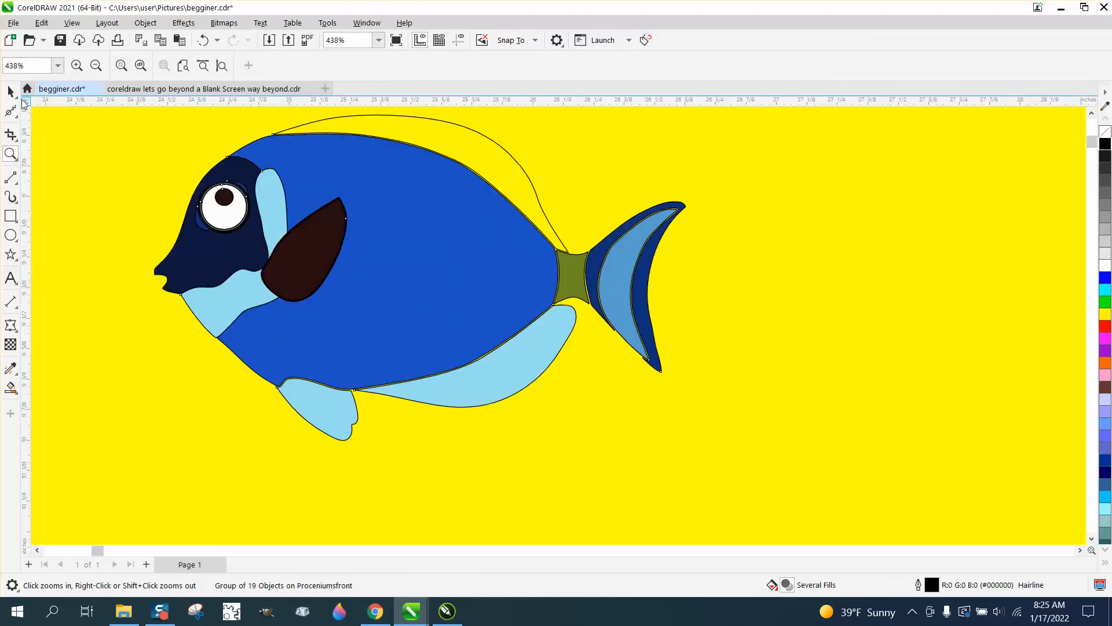
# Ungroup the fish trace into its separate shapes
pyautogui.press('space')
pyautogui.click(405, 238)
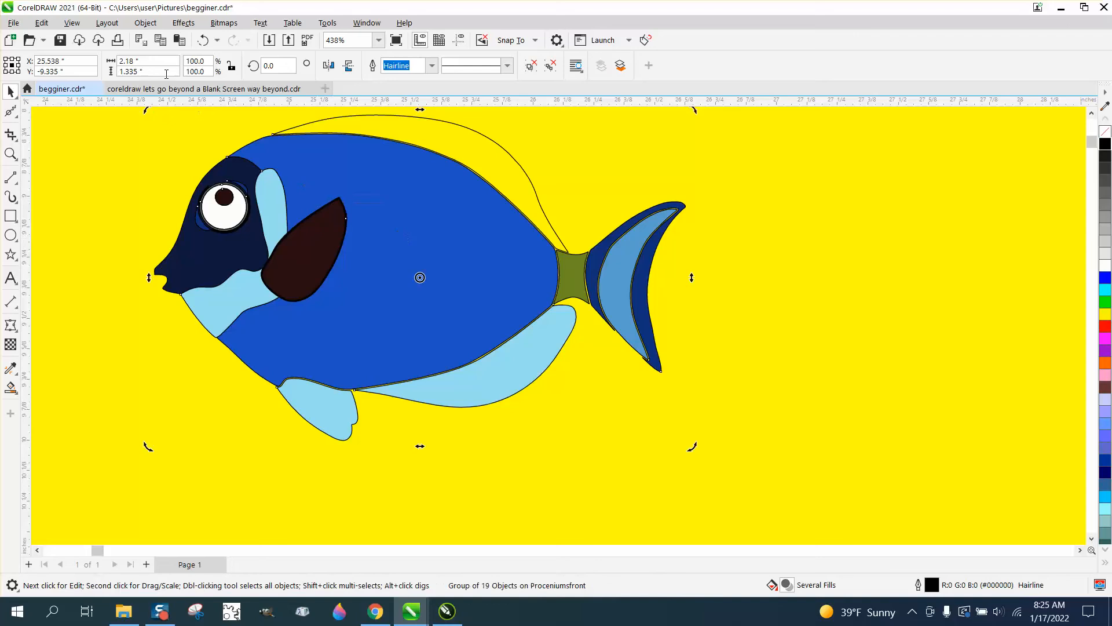
pyautogui.click(141, 26)
pyautogui.moveTo(193, 251)
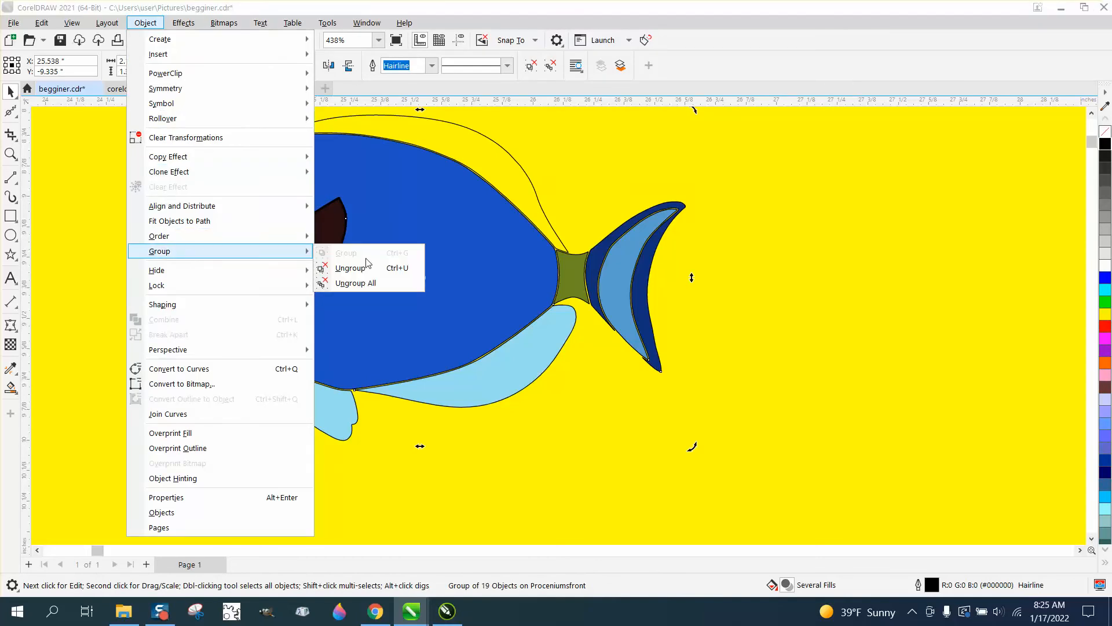
pyautogui.click(356, 268)
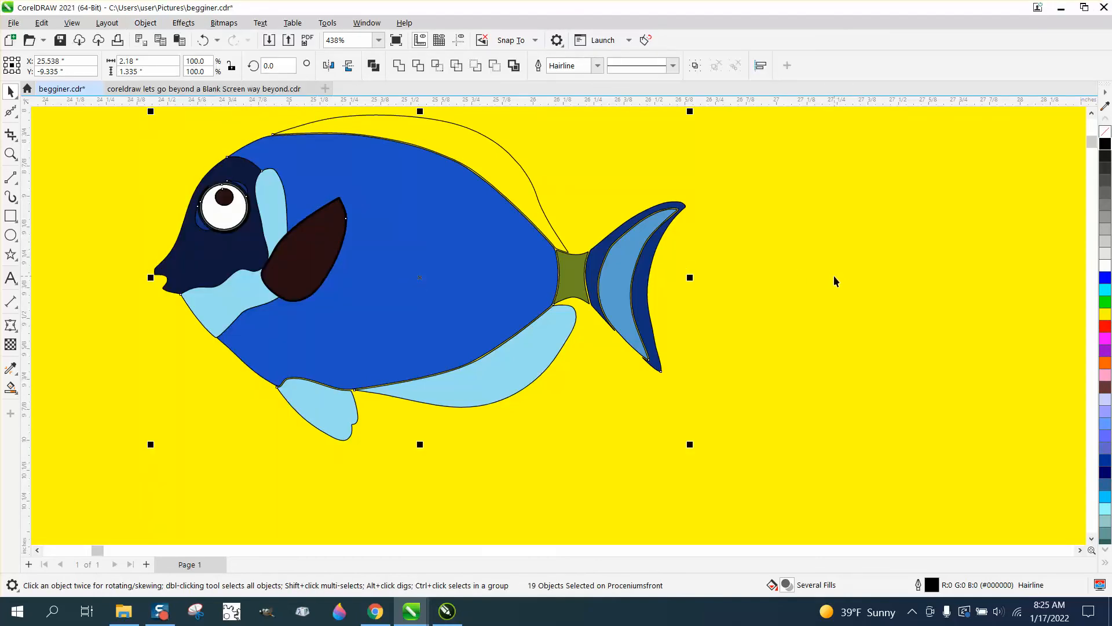
pyautogui.click(468, 296)
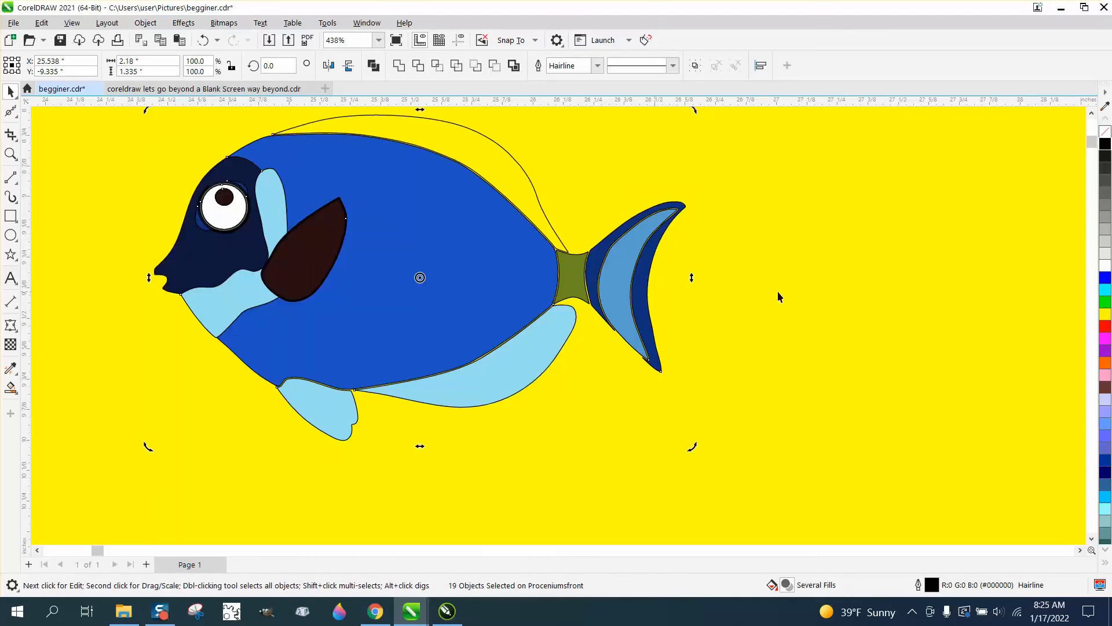
pyautogui.click(1105, 327)
pyautogui.click(202, 40)
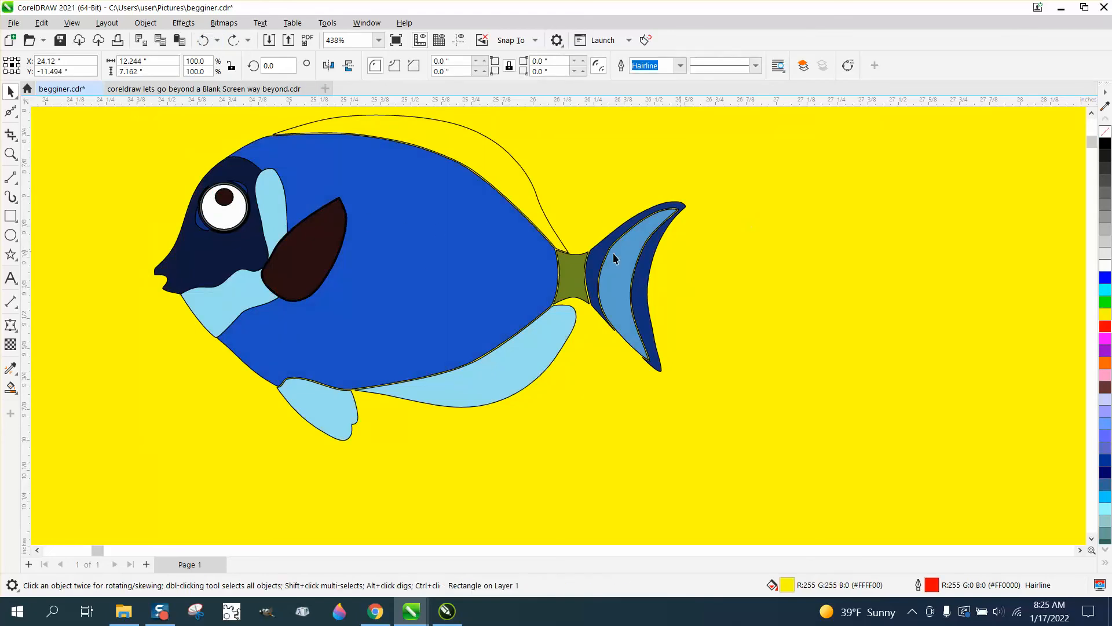
# Fill the fish's large blue body shape with green
pyautogui.click(529, 267)
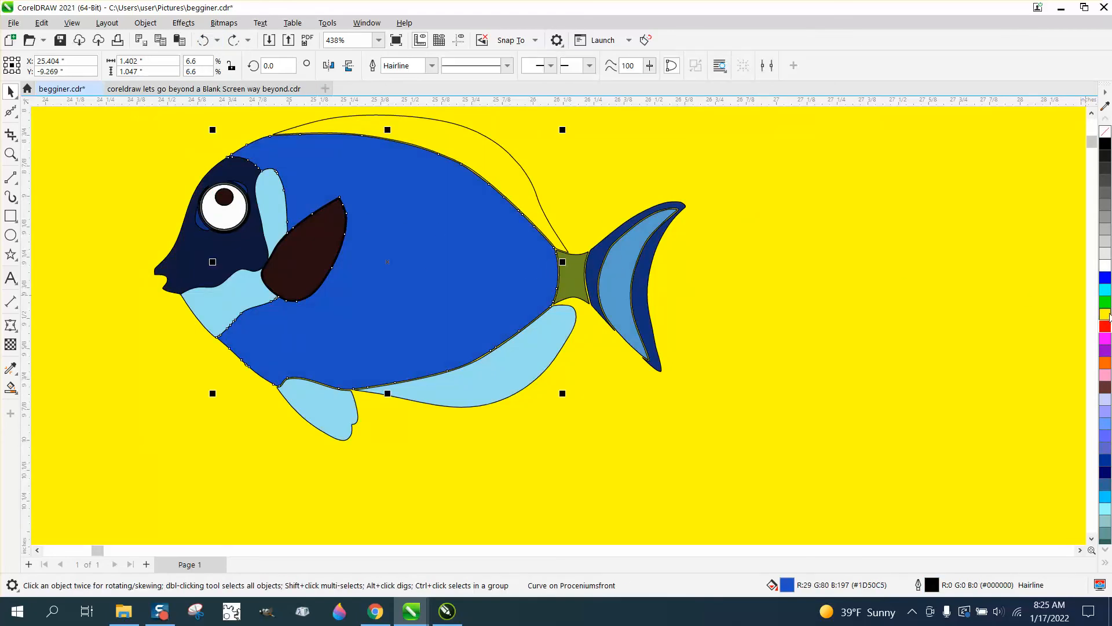
pyautogui.click(1105, 303)
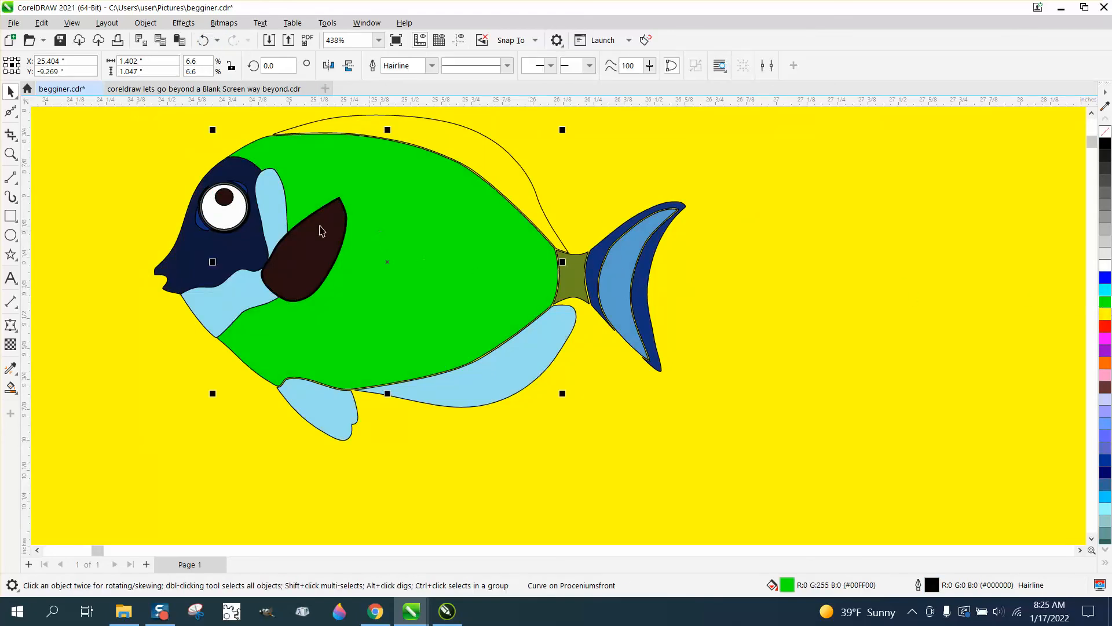
pyautogui.click(11, 154)
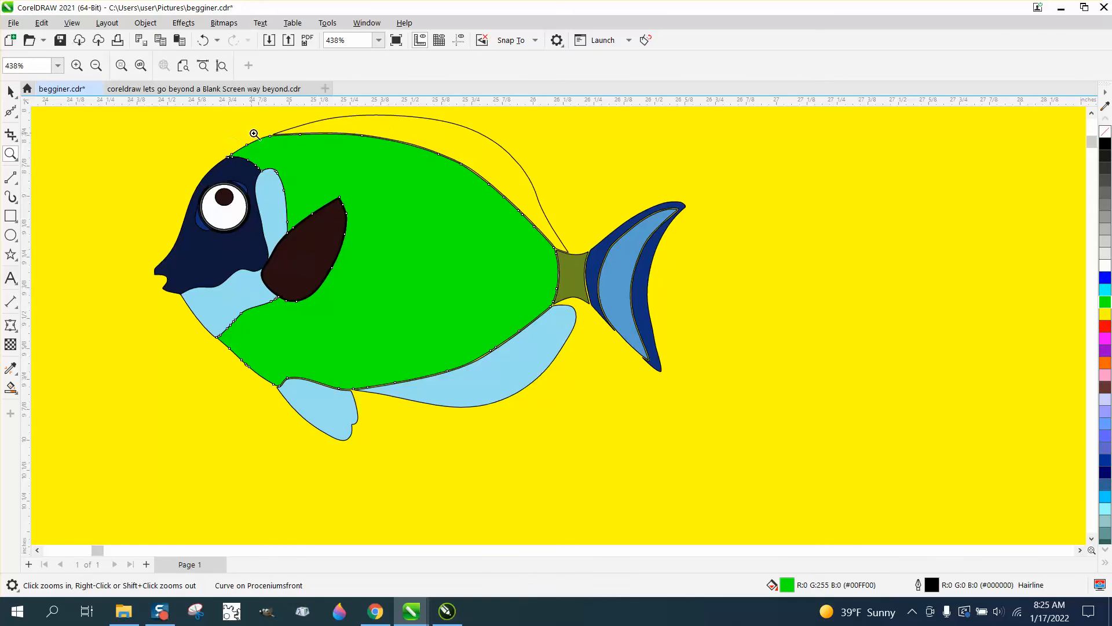
pyautogui.moveTo(254, 133); pyautogui.dragTo(579, 269)
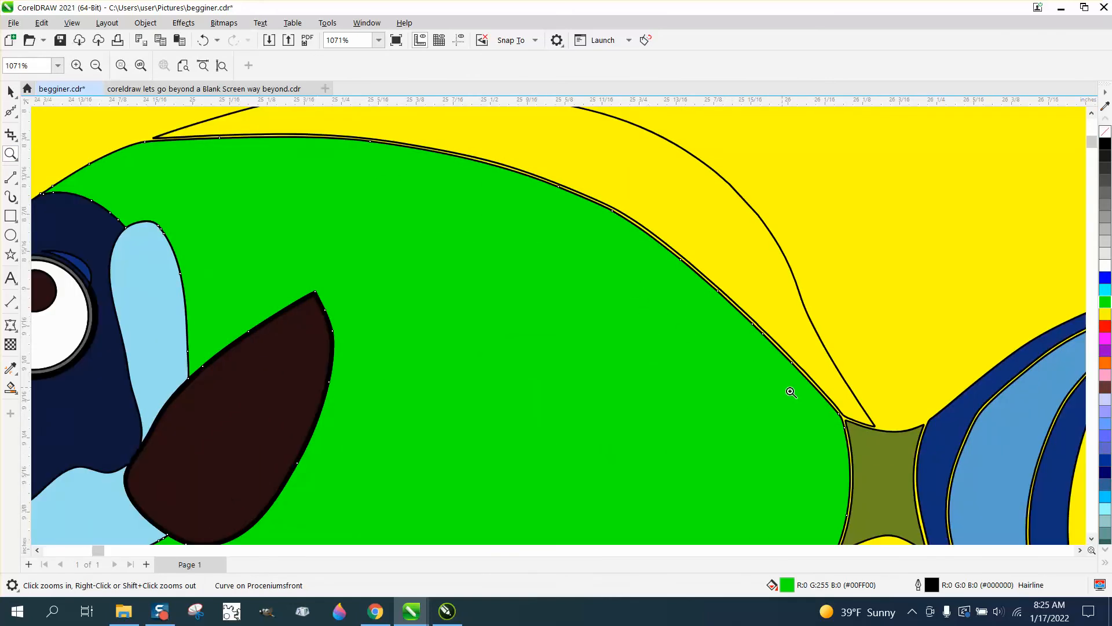
pyautogui.scroll(-4, 791, 392)
pyautogui.scroll(-1, 358, 283)
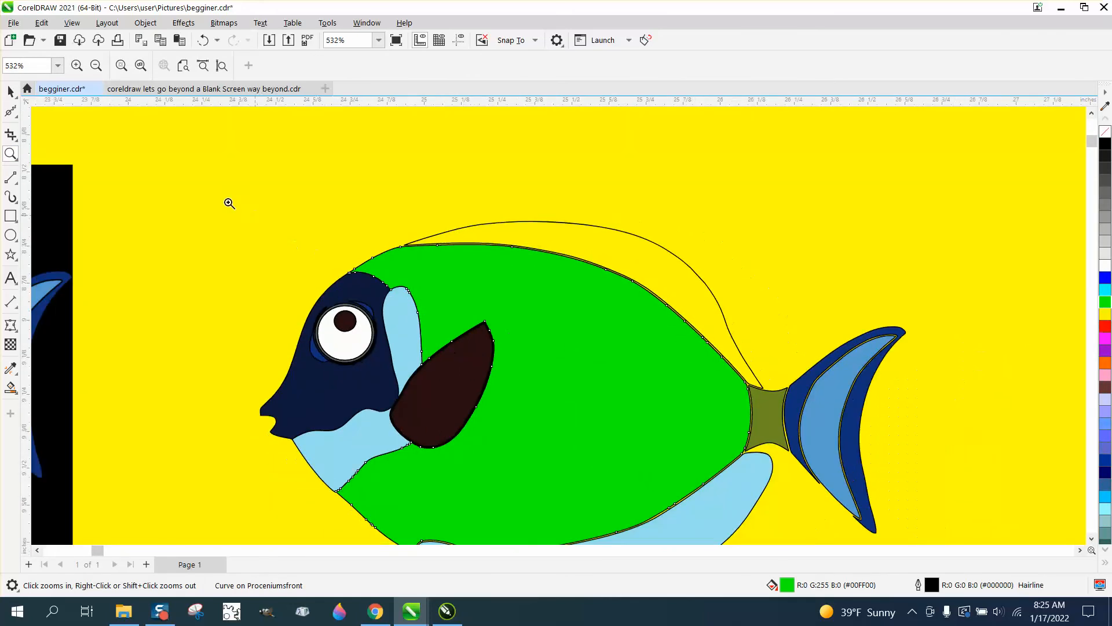
# Fill the enclosed dorsal fin area above the green body with black and no outline using Smart Fill
pyautogui.click(11, 92)
pyautogui.press('F3')
pyautogui.press('F3')
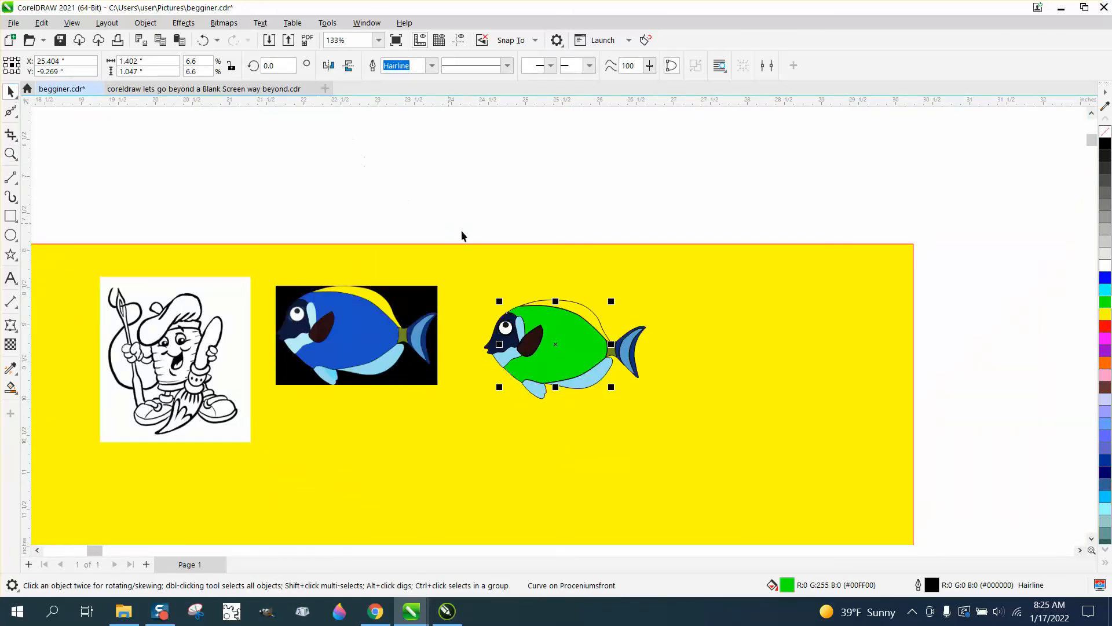
pyautogui.click(11, 153)
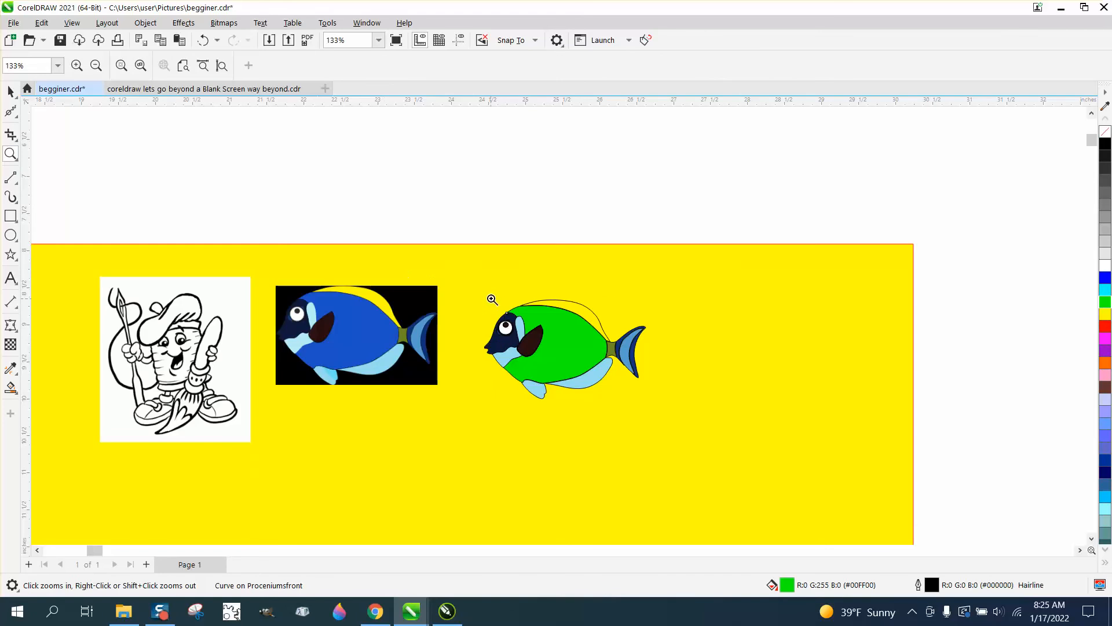
pyautogui.scroll(7, 669, 404)
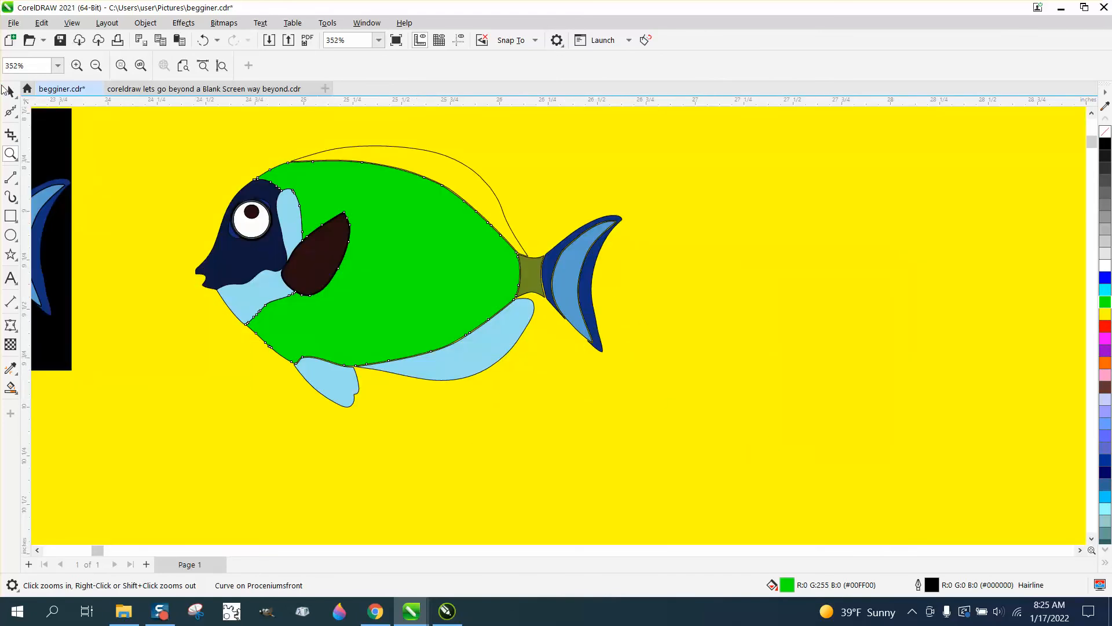
pyautogui.click(17, 393)
pyautogui.click(56, 403)
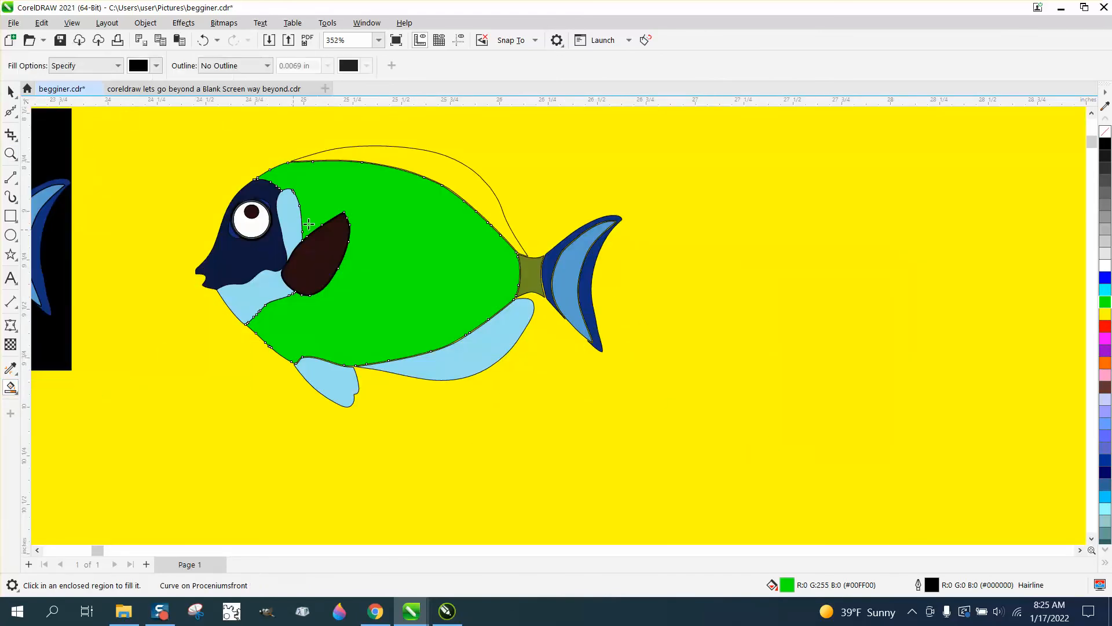
pyautogui.click(460, 177)
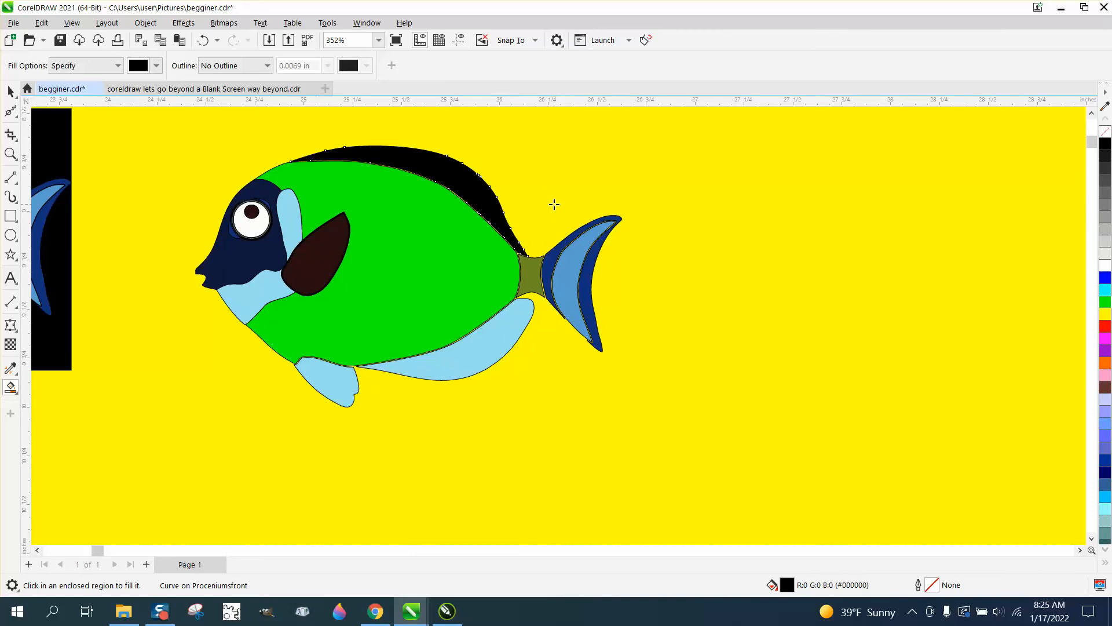
pyautogui.scroll(-1, 503, 215)
pyautogui.click(11, 92)
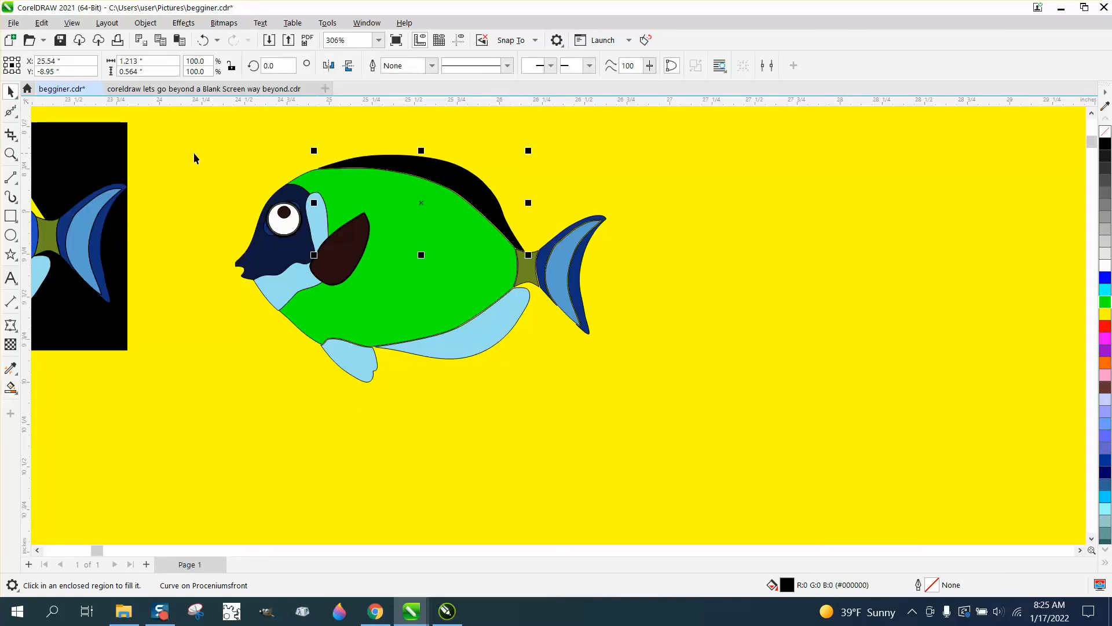
# Delete the large yellow background rectangle and remove the outlines from all the traced fish shapes
pyautogui.click(664, 293)
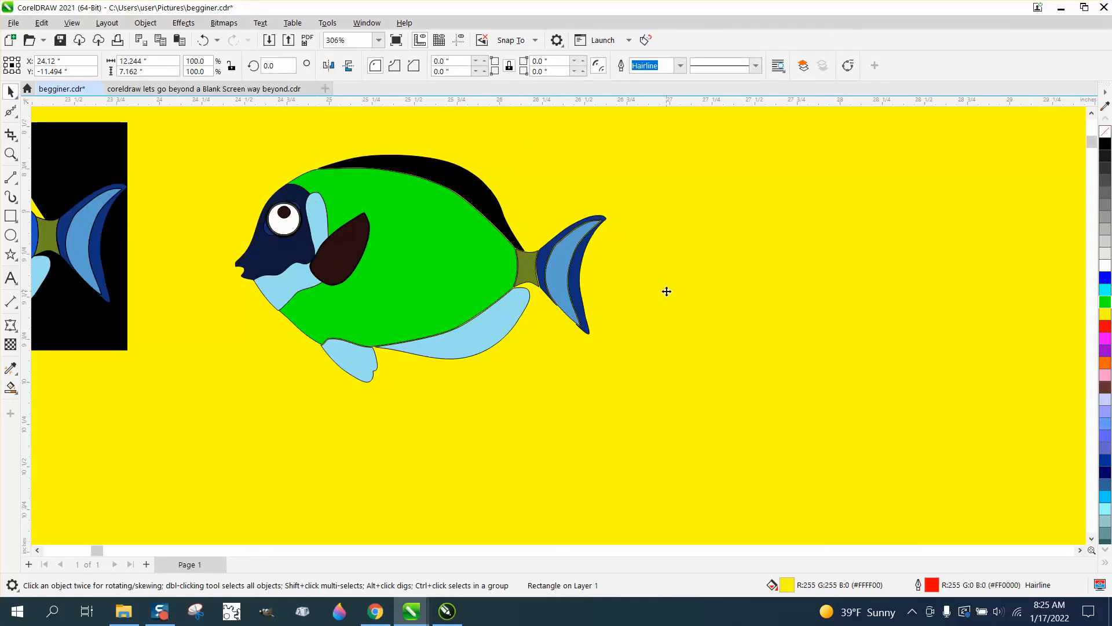
pyautogui.press('Delete')
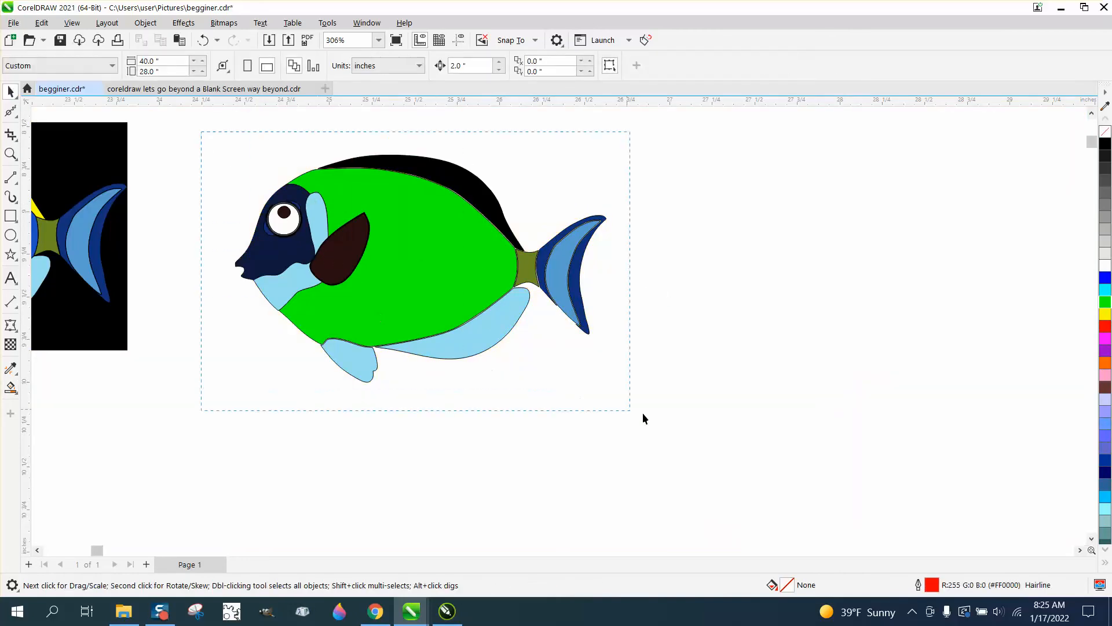
pyautogui.hotkey('ctrl', 'a')
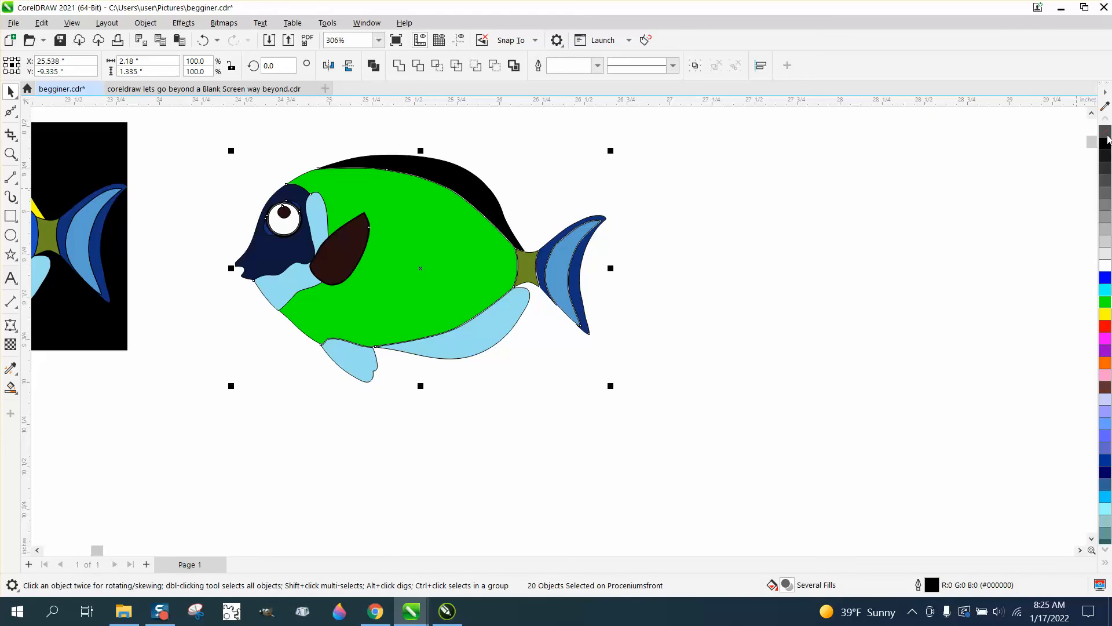
pyautogui.rightClick(1106, 138)
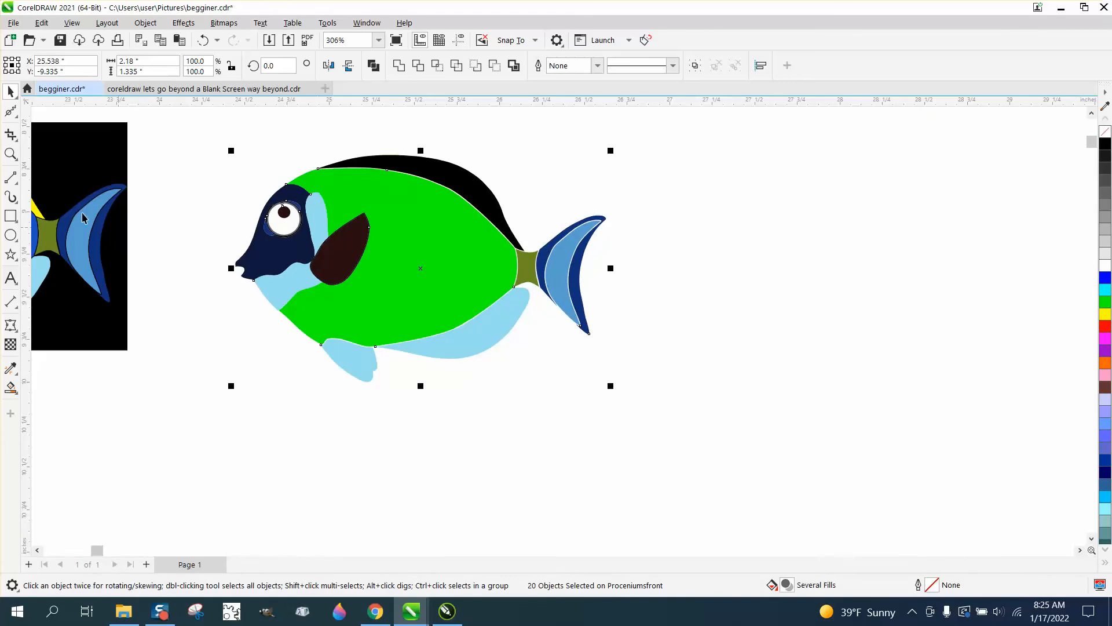
# Examine up close the boundaries between the fish's body, fin and tail shapes
pyautogui.click(10, 153)
pyautogui.moveTo(517, 188); pyautogui.dragTo(654, 320)
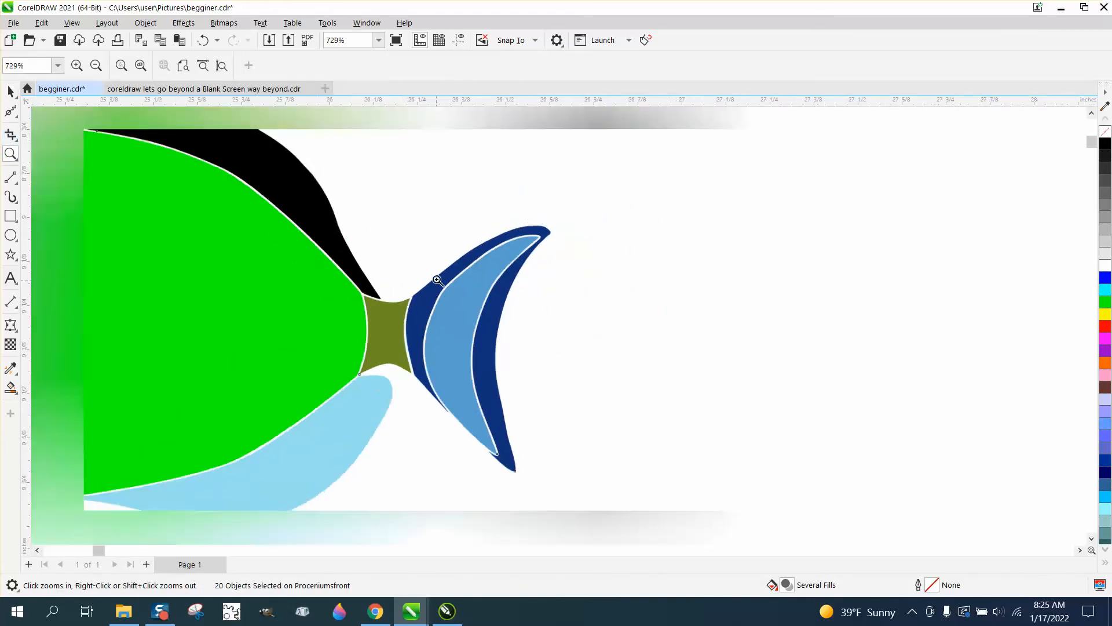
pyautogui.scroll(-2, 441, 279)
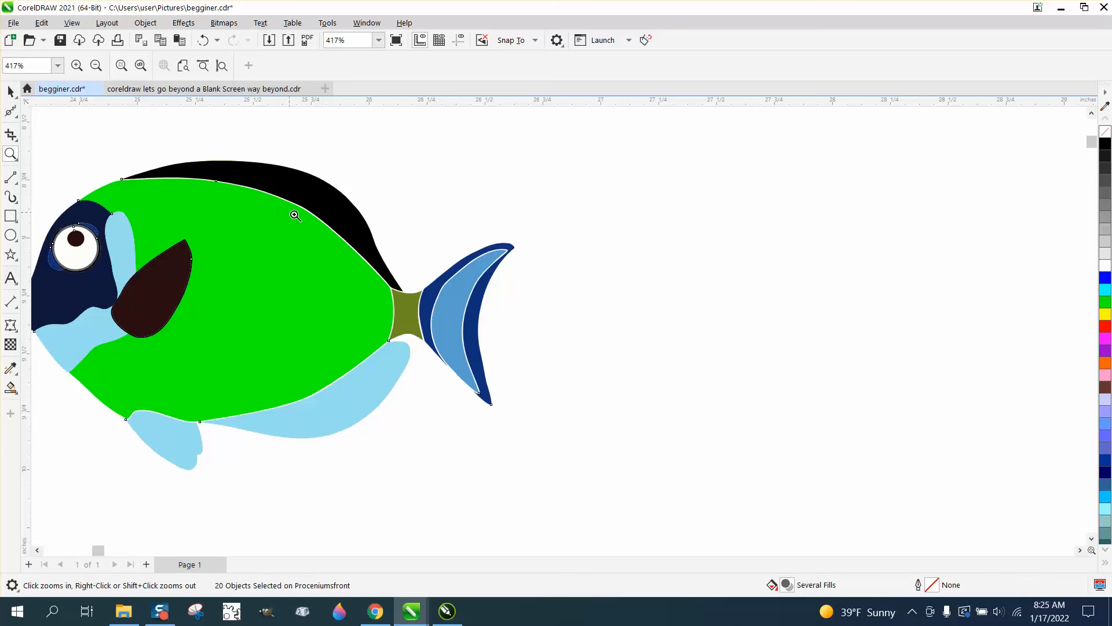
pyautogui.scroll(-1, 313, 223)
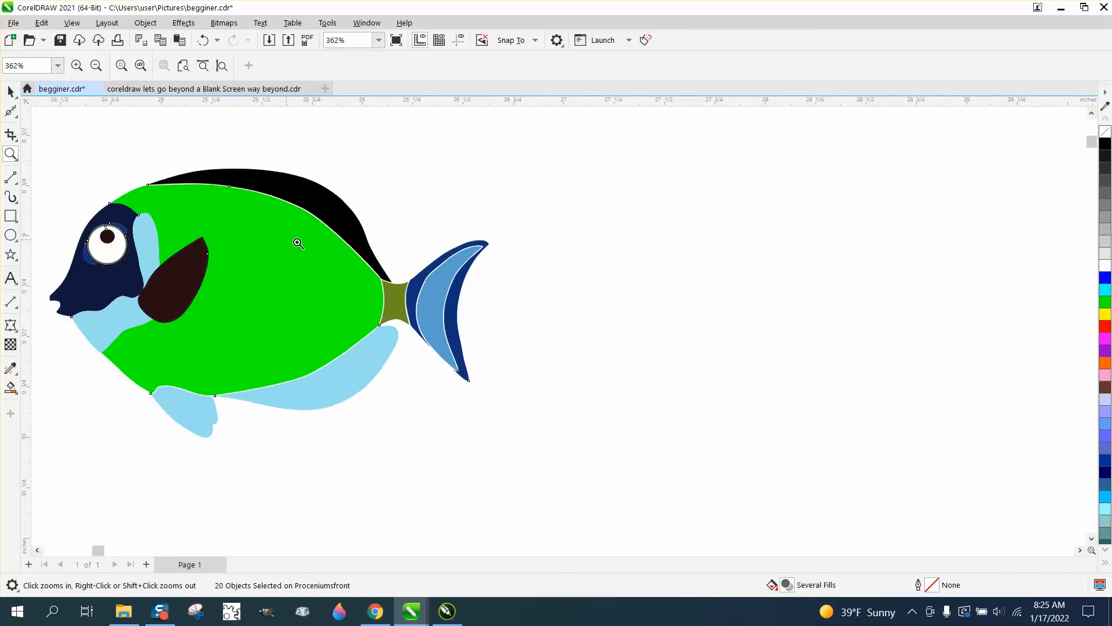
pyautogui.moveTo(359, 273); pyautogui.dragTo(493, 360)
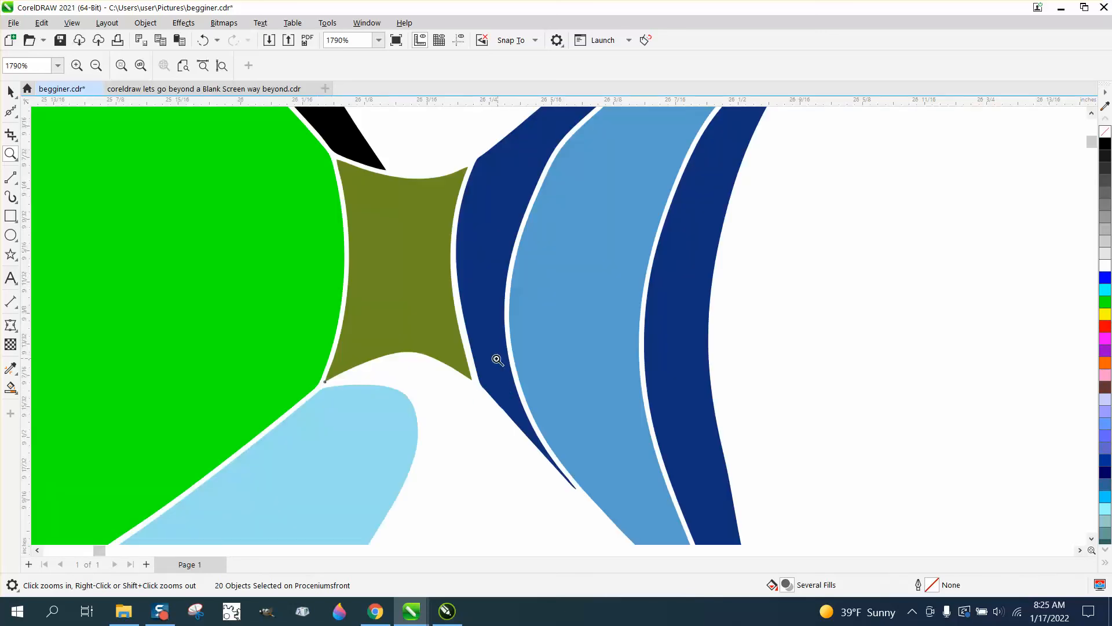
pyautogui.scroll(-6, 395, 306)
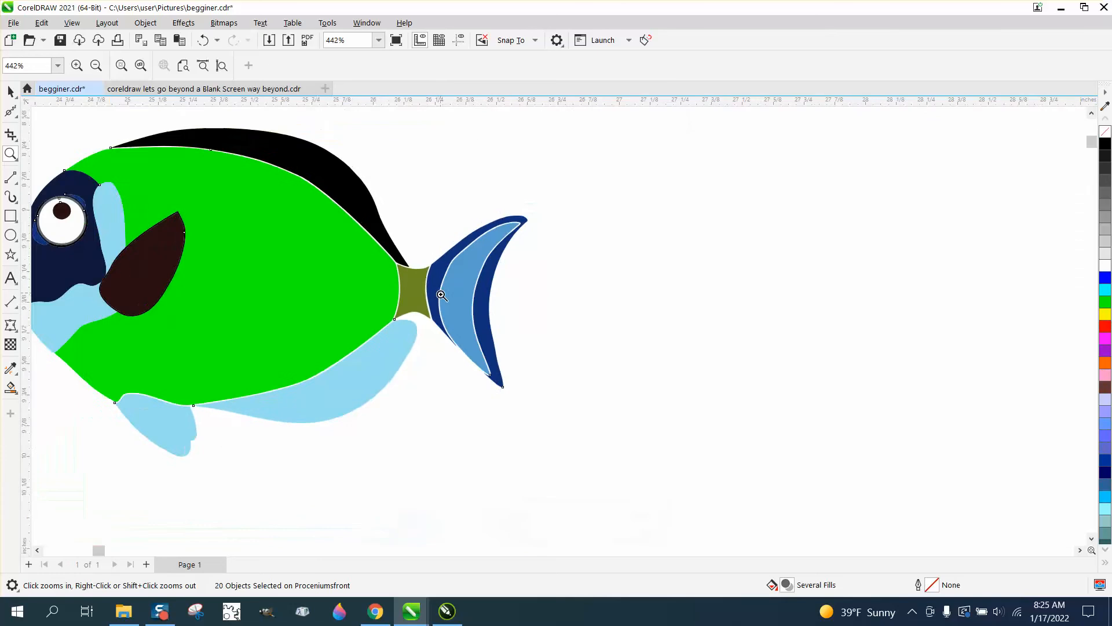
pyautogui.scroll(-1, 441, 295)
# Draw a rectangle about 2.5 by 1.43 inches around the traced fish and fill it with yellow
pyautogui.click(10, 215)
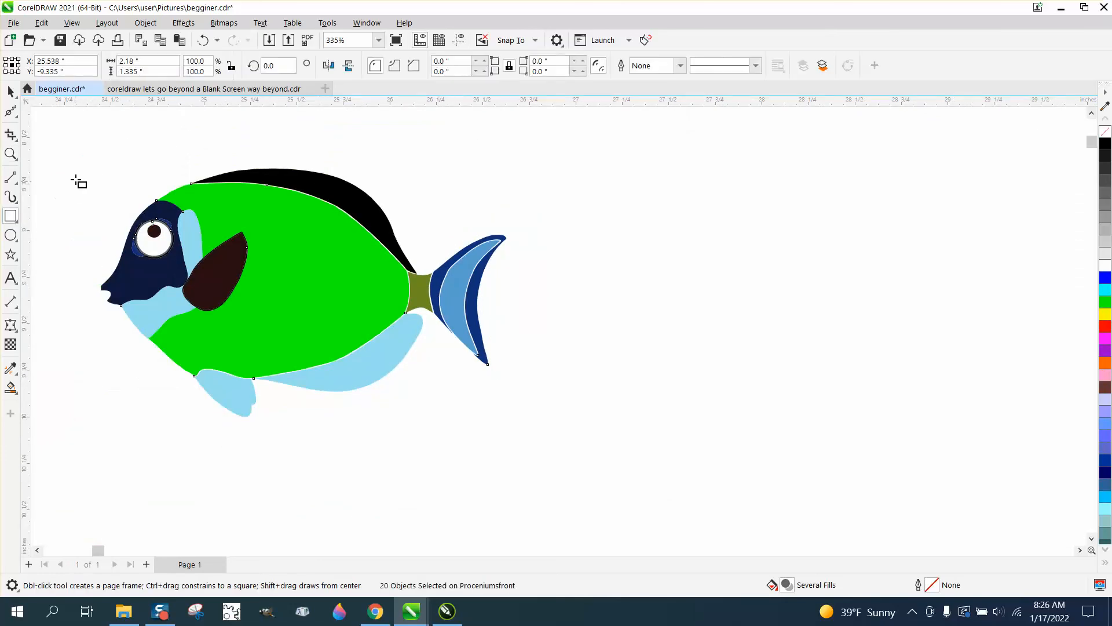
pyautogui.moveTo(75, 166); pyautogui.dragTo(541, 433)
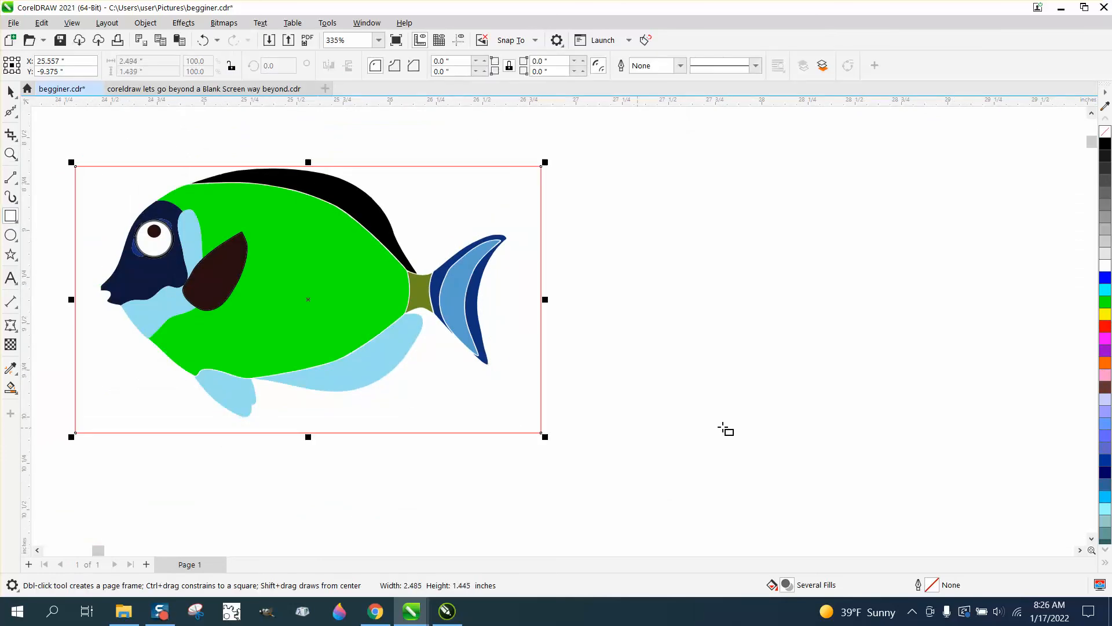
pyautogui.click(1105, 313)
# Send the yellow rectangle to the back of the page, behind the fish shapes
pyautogui.click(145, 22)
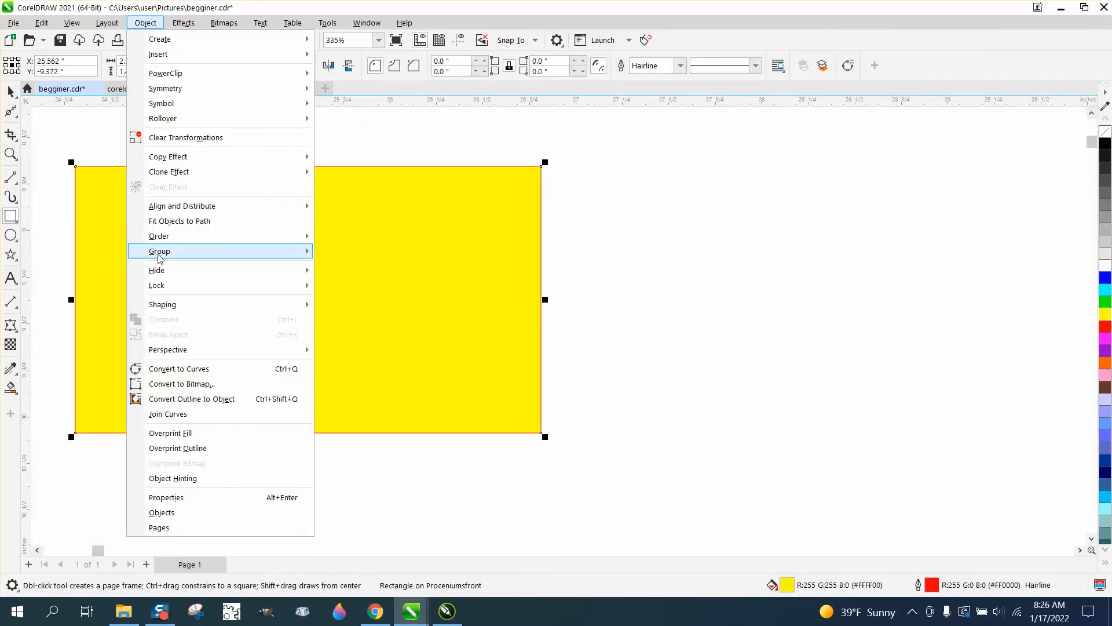
pyautogui.moveTo(165, 241)
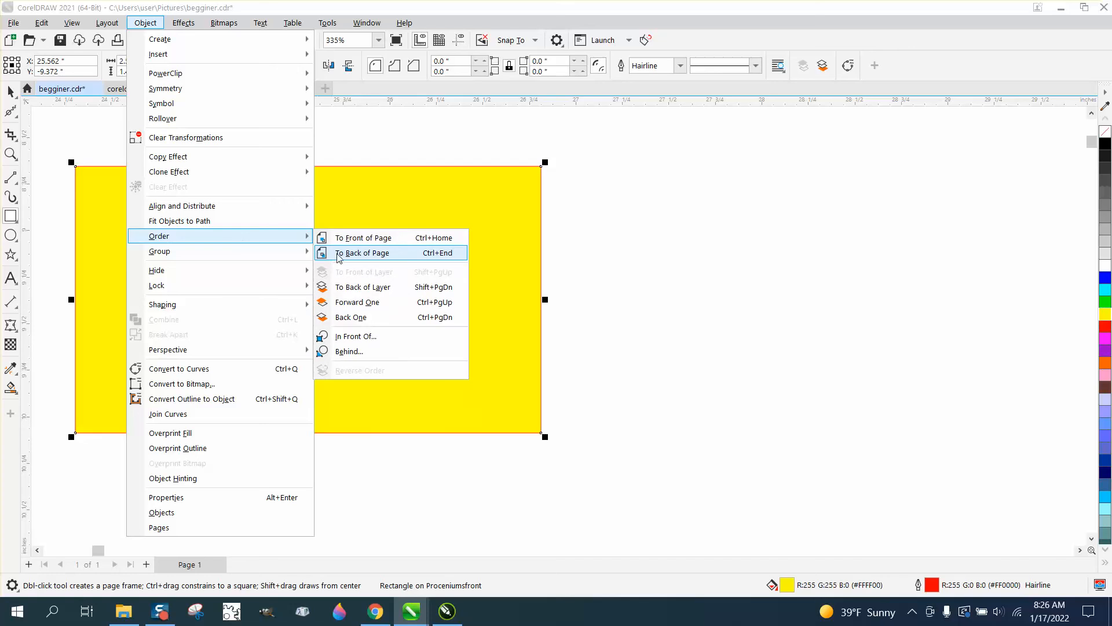
pyautogui.click(339, 258)
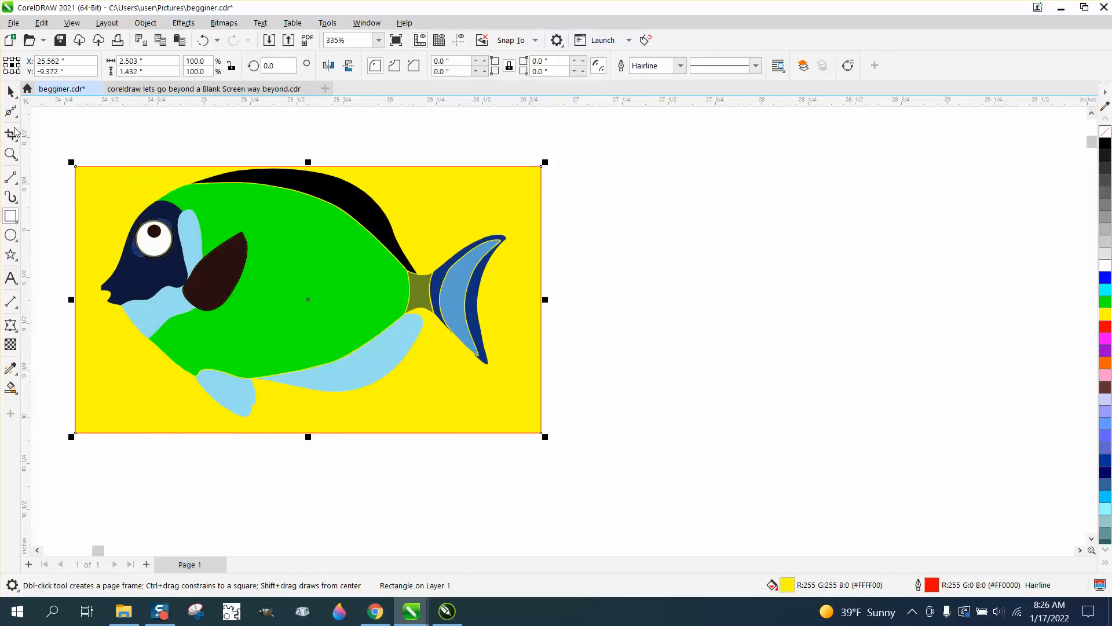
pyautogui.click(10, 154)
pyautogui.moveTo(462, 315); pyautogui.dragTo(488, 332)
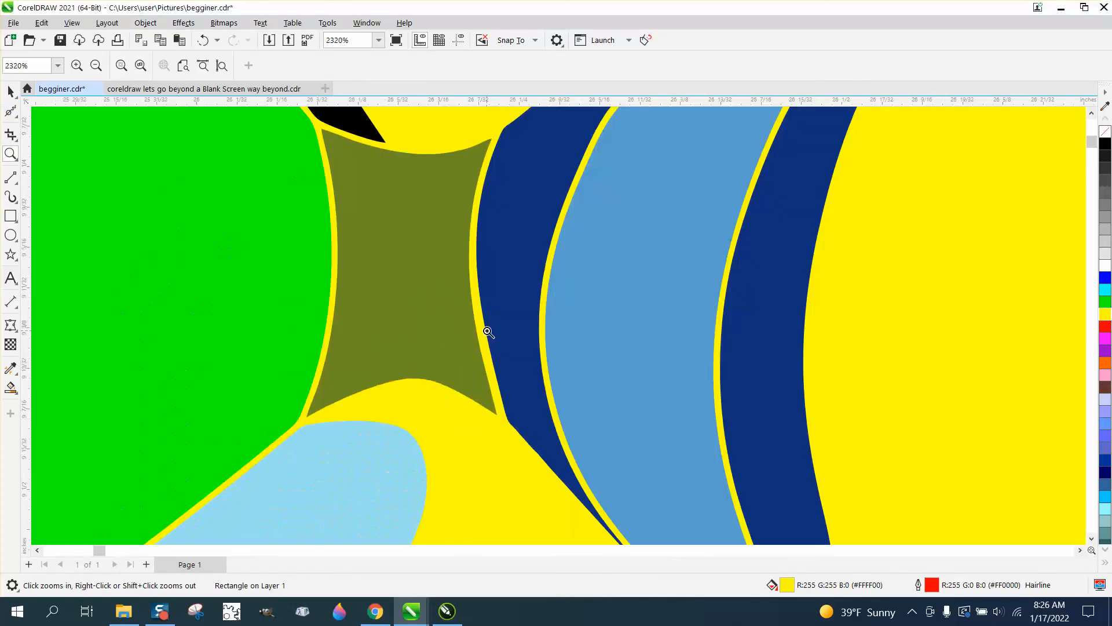
pyautogui.scroll(-4, 486, 329)
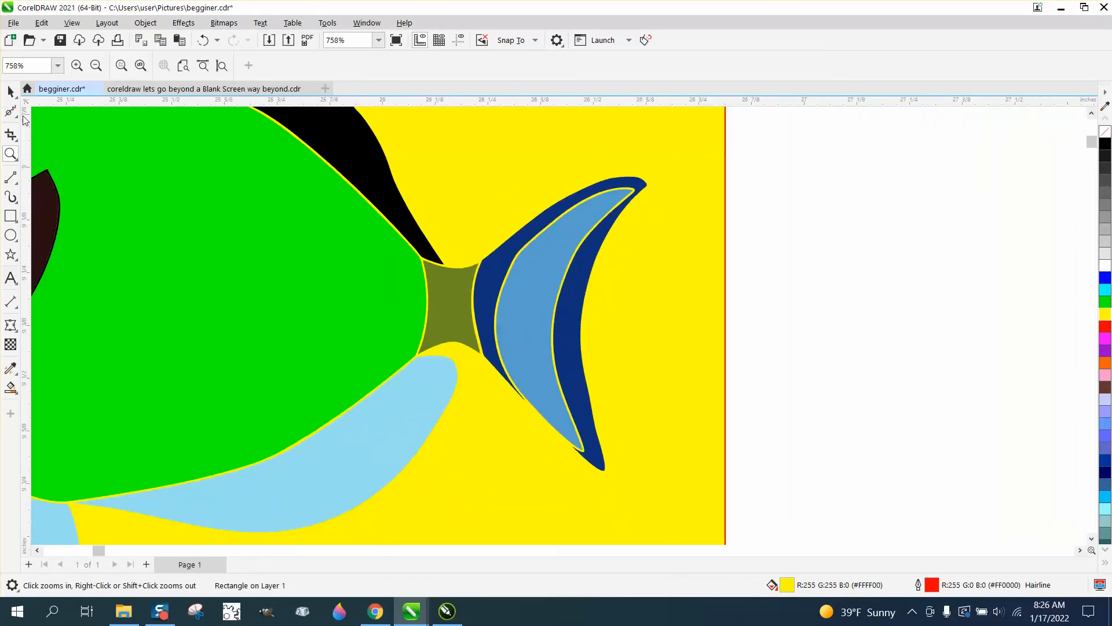
# Delete the yellow rectangle behind the traced fish
pyautogui.click(11, 91)
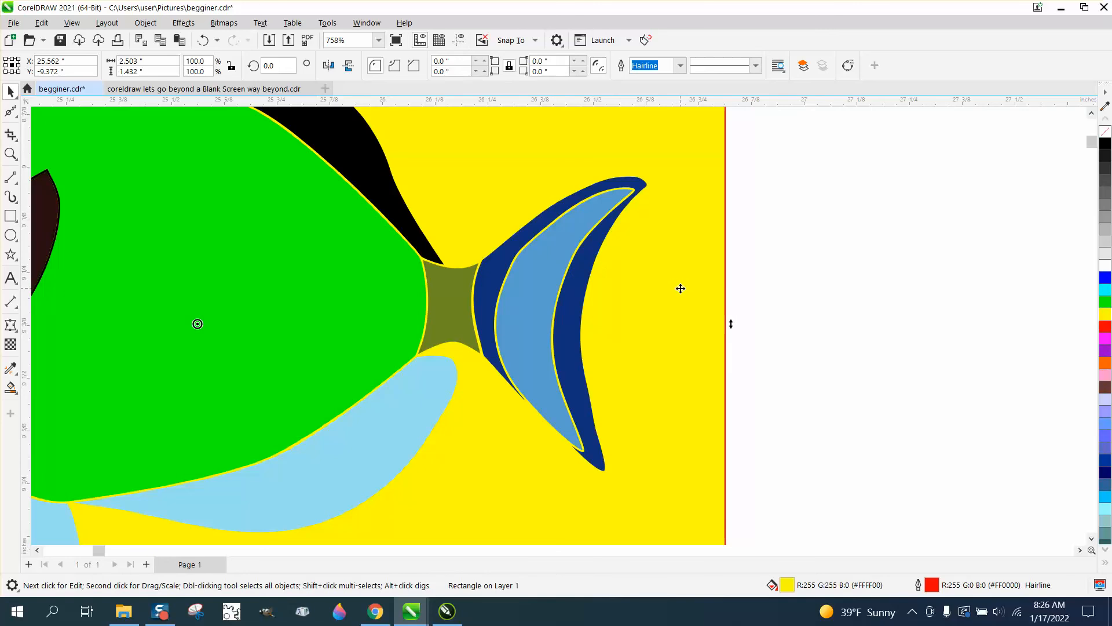
pyautogui.press('Delete')
pyautogui.scroll(-1, 680, 289)
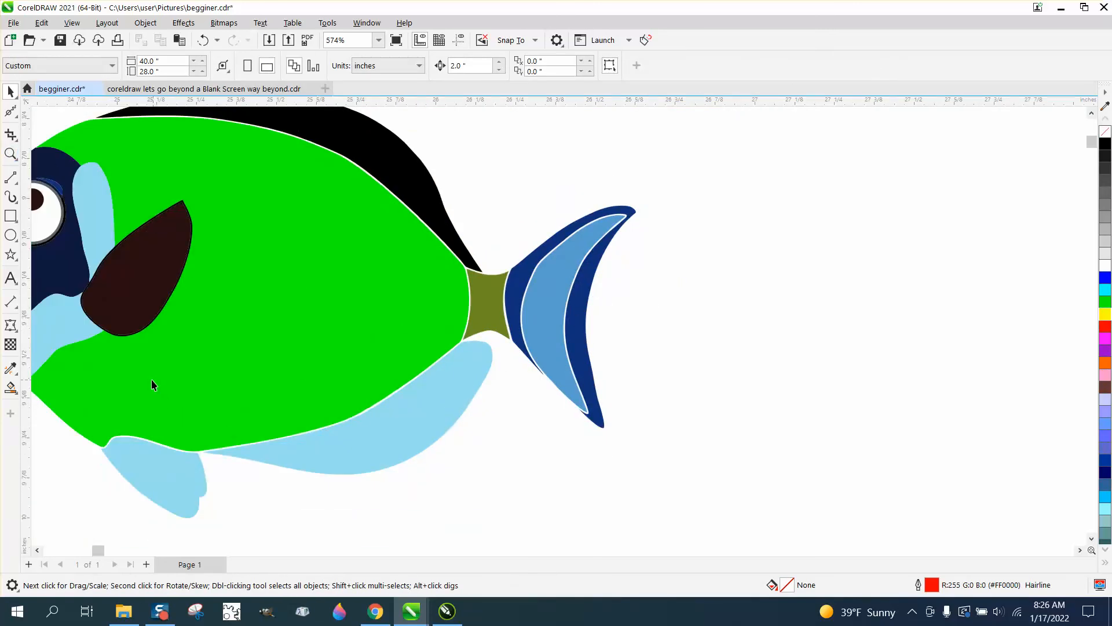
# Reshape the upper edge of the small light blue lower fin, moving its nodes up so it overlaps the green body
pyautogui.click(11, 153)
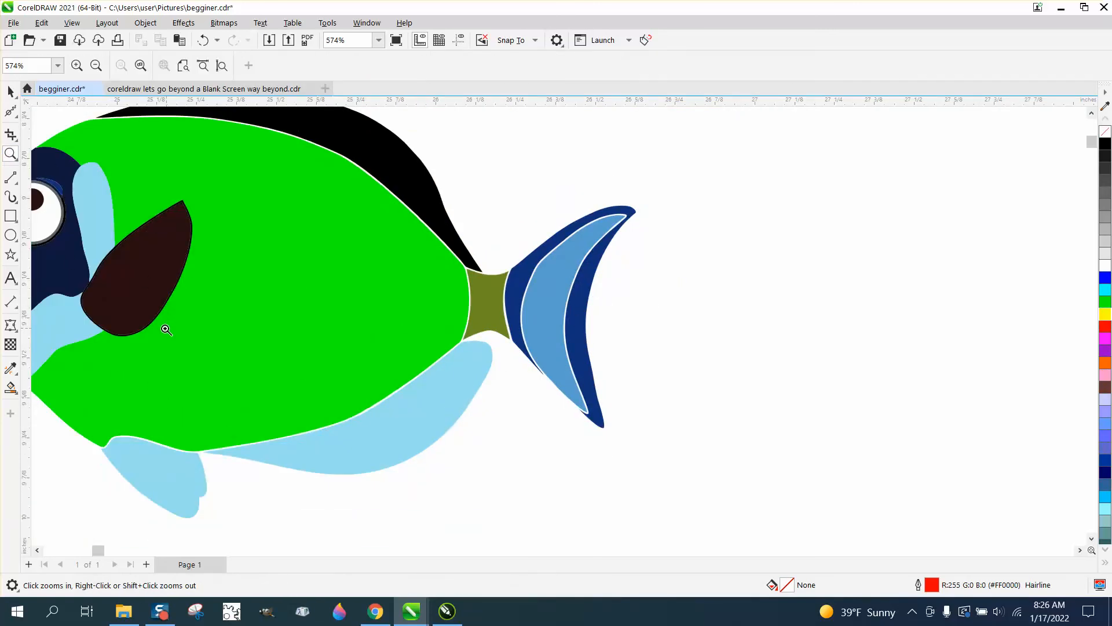
pyautogui.moveTo(573, 494); pyautogui.dragTo(579, 495)
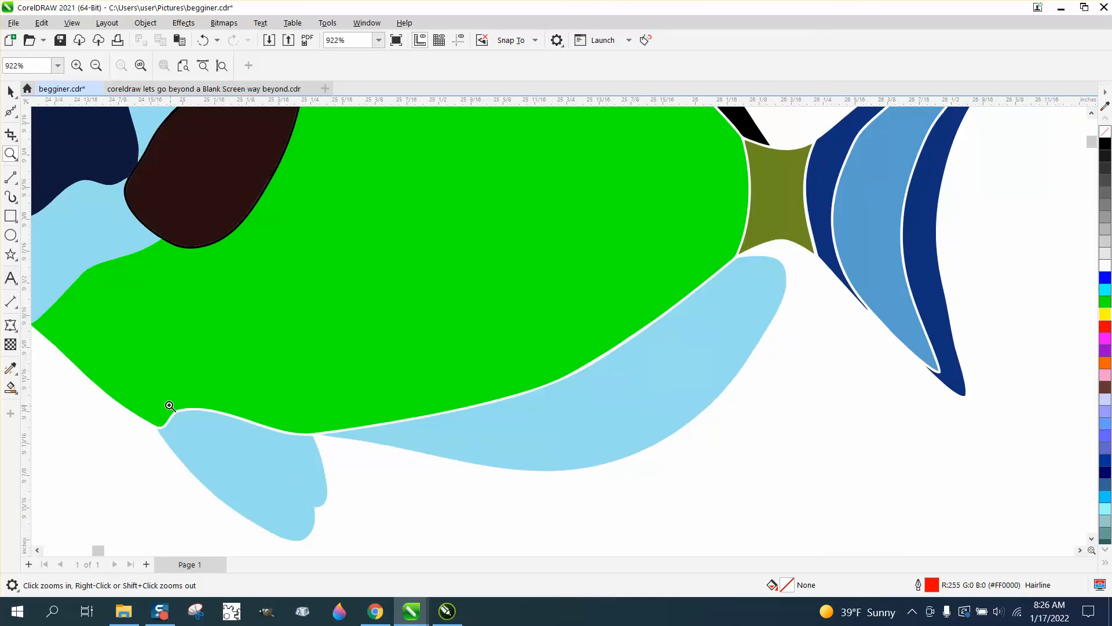
pyautogui.moveTo(474, 538); pyautogui.dragTo(473, 536)
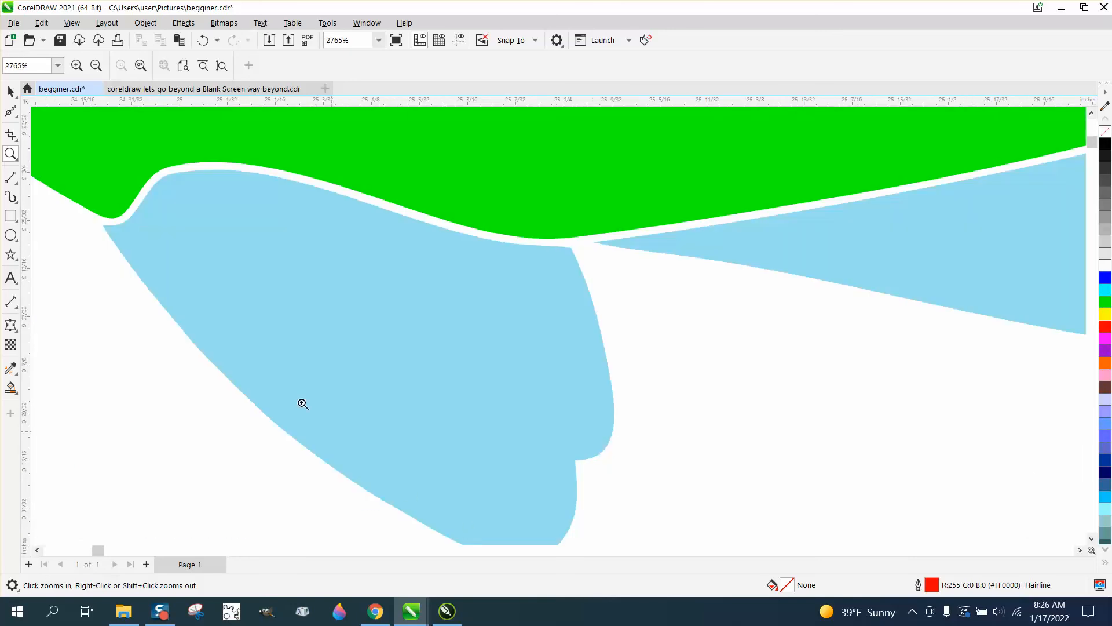
pyautogui.click(18, 116)
pyautogui.click(47, 109)
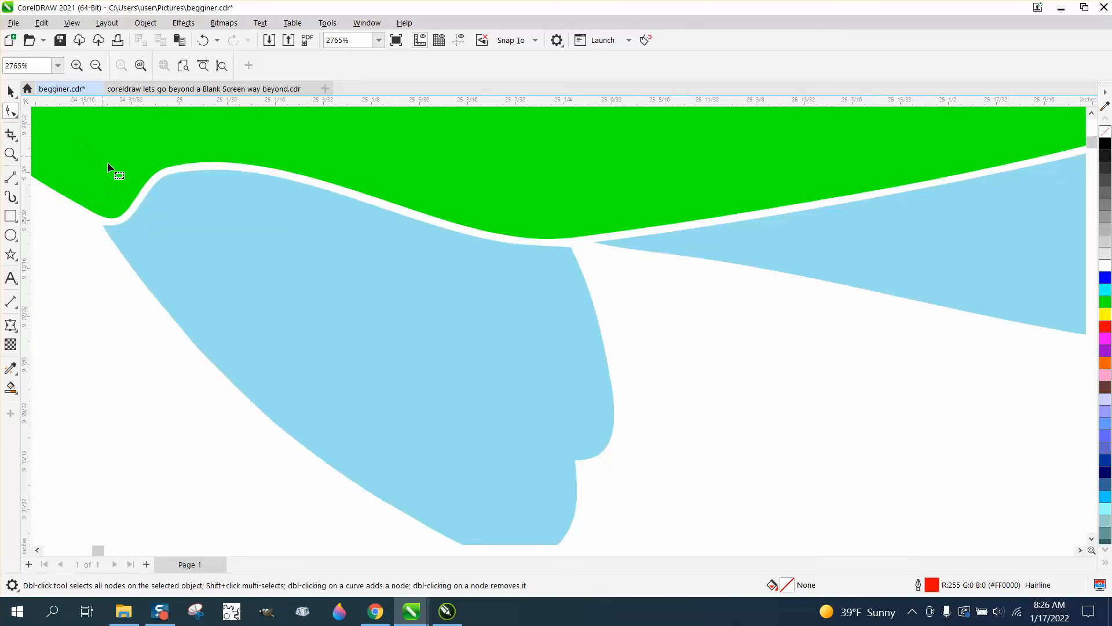
pyautogui.click(146, 219)
pyautogui.moveTo(106, 227); pyautogui.dragTo(194, 155)
pyautogui.moveTo(501, 242); pyautogui.dragTo(502, 230)
pyautogui.moveTo(573, 249); pyautogui.dragTo(571, 231)
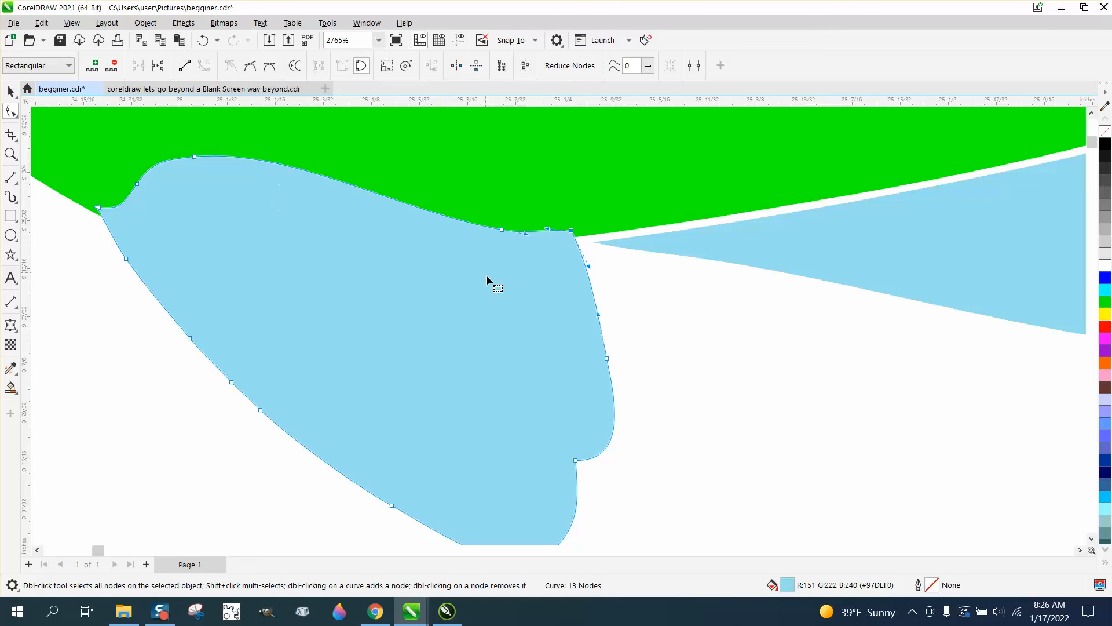
pyautogui.scroll(-1, 486, 277)
# Send the reshaped small lower fin to the back of the page, behind the green body
pyautogui.click(9, 91)
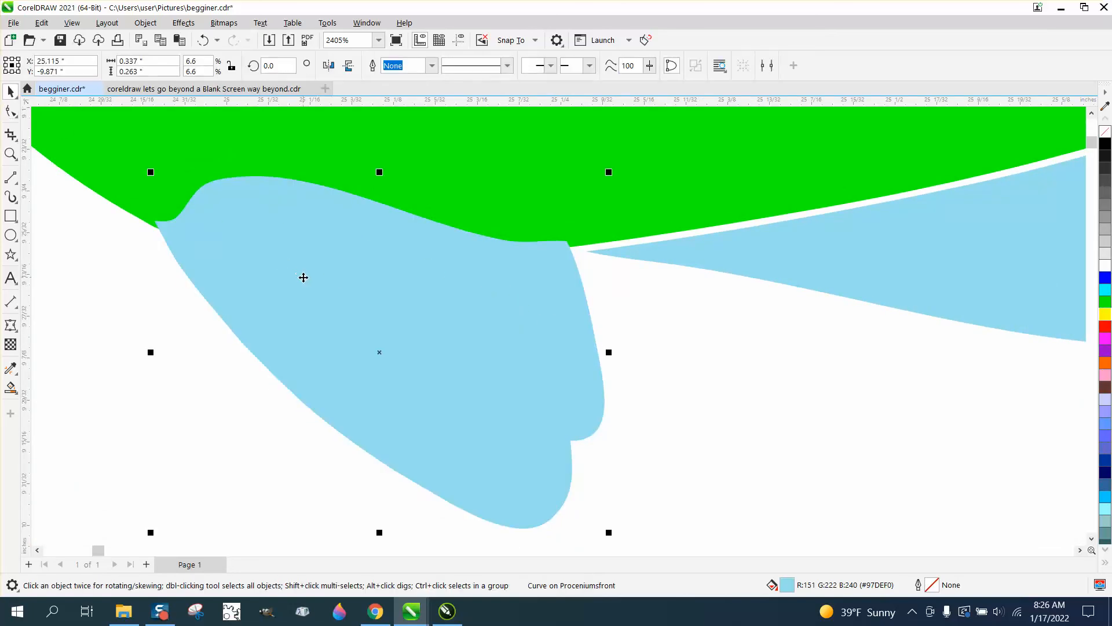
pyautogui.click(150, 25)
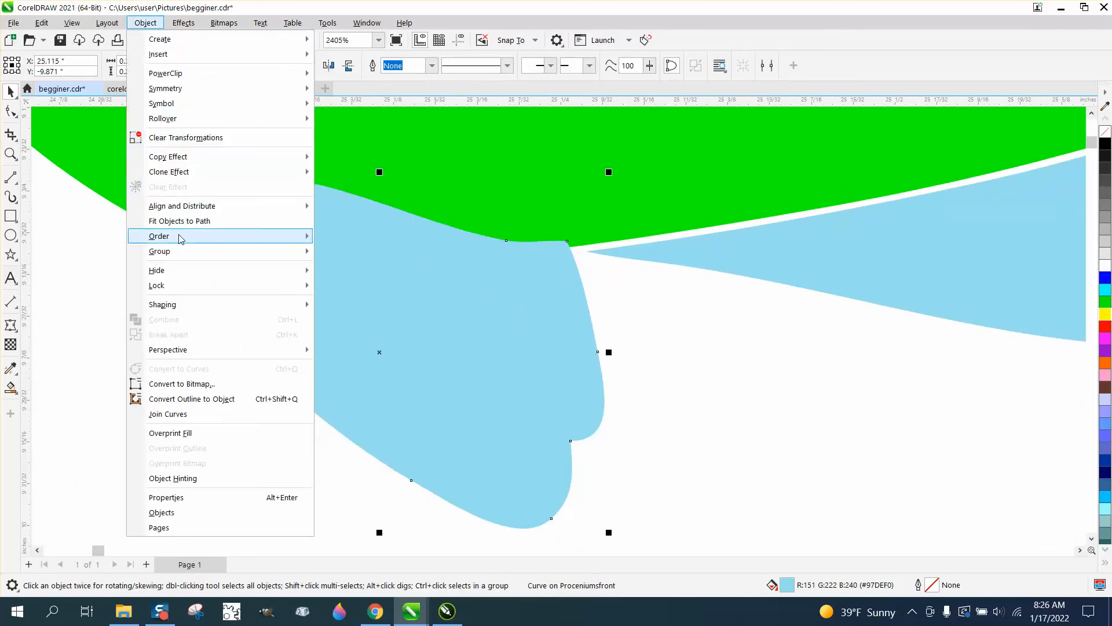
pyautogui.moveTo(174, 237)
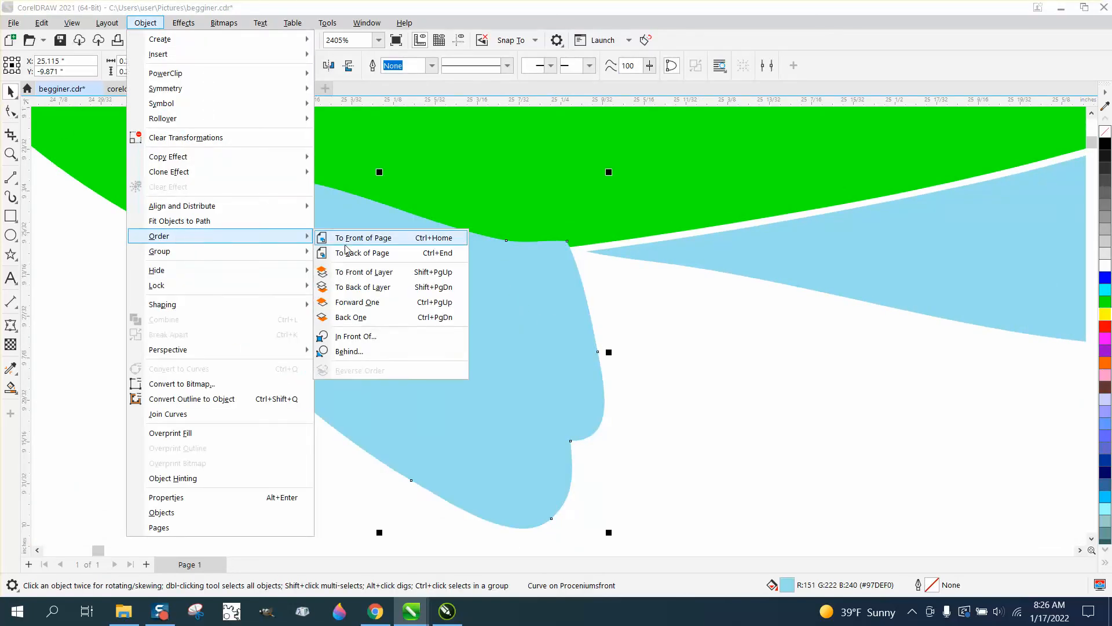
pyautogui.click(358, 255)
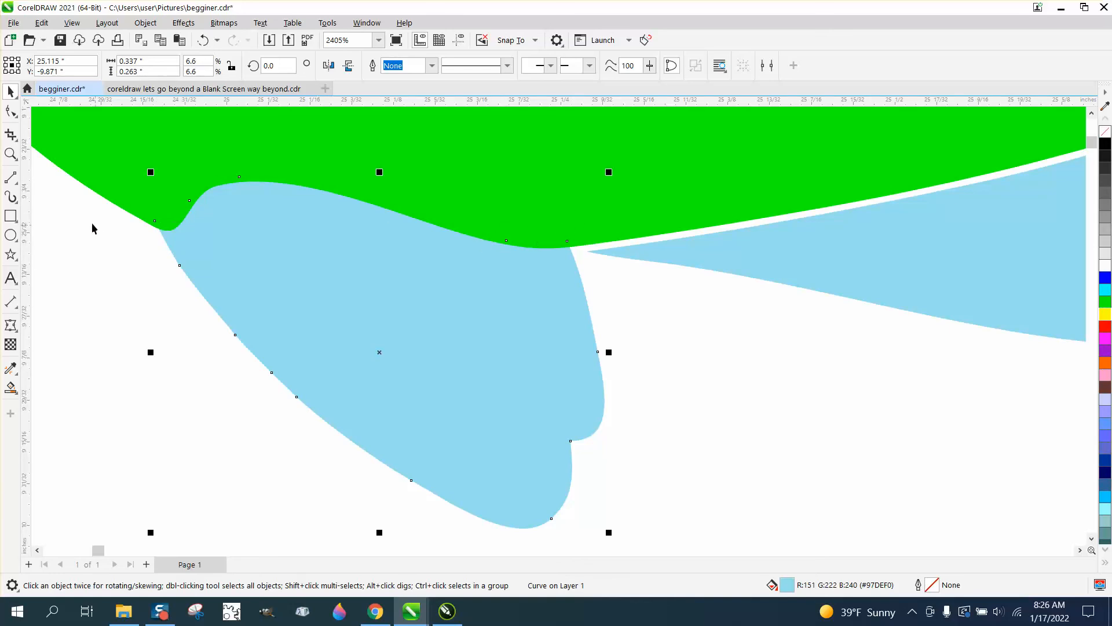
pyautogui.scroll(-1, 194, 385)
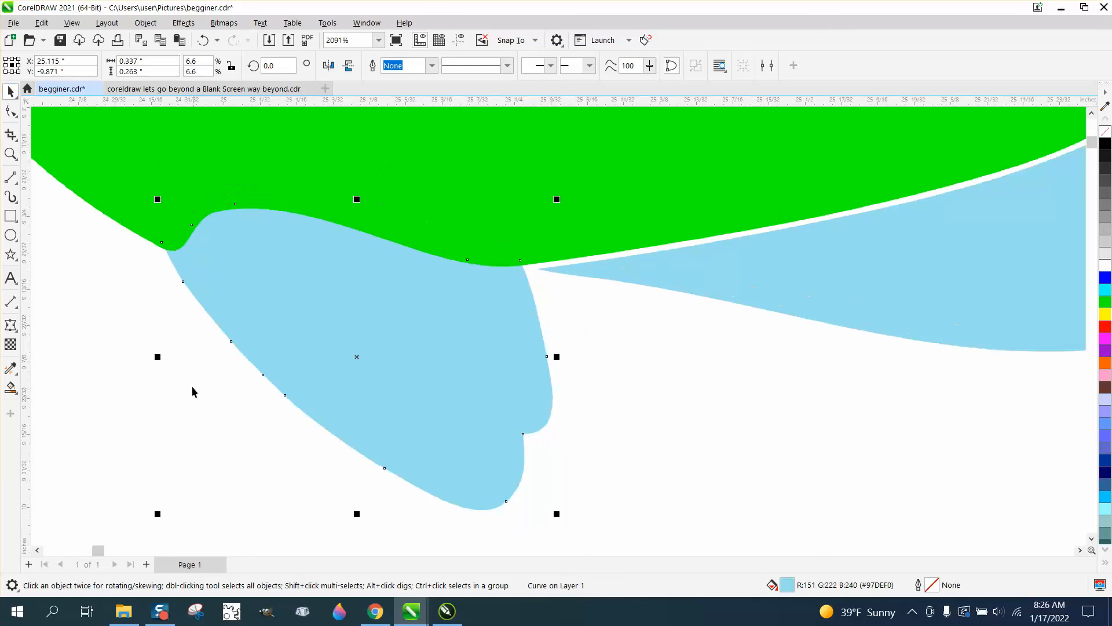
# Reshape the upper edge of the long light blue rear fin, moving its nodes inward along its length to overlap the green body
pyautogui.click(10, 111)
pyautogui.scroll(-2, 414, 432)
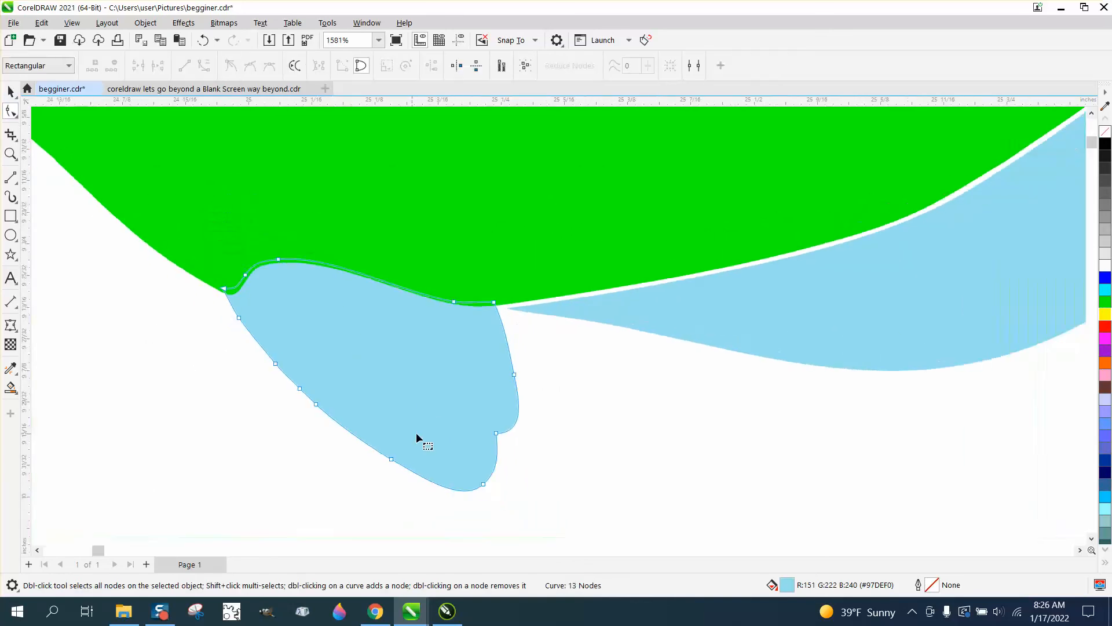
pyautogui.click(589, 314)
pyautogui.moveTo(508, 308); pyautogui.dragTo(488, 222)
pyautogui.scroll(-2, 497, 353)
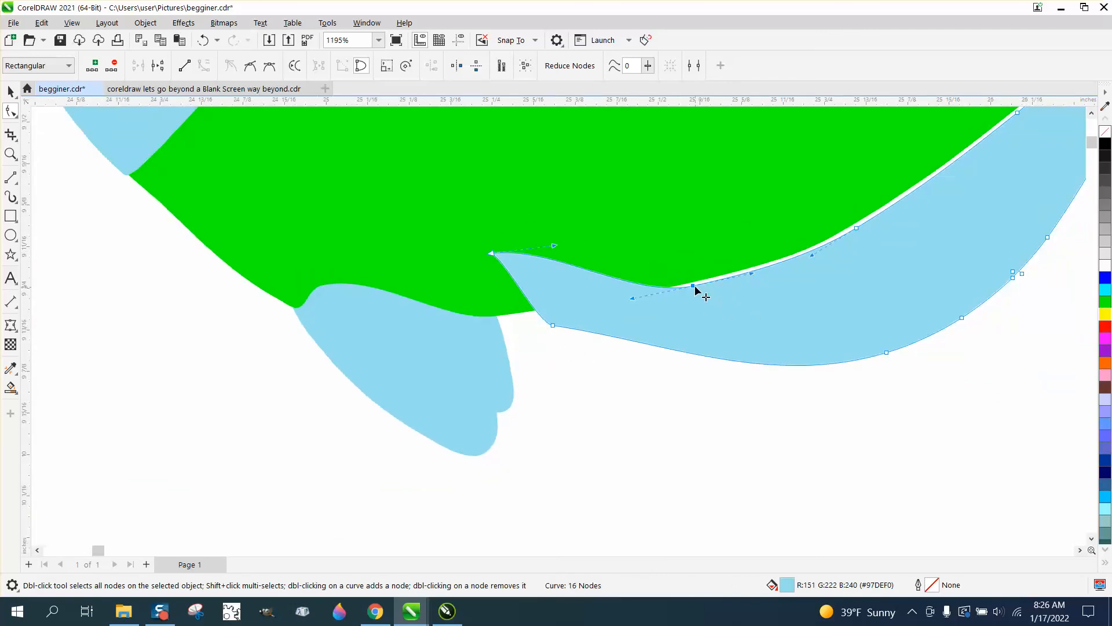
pyautogui.moveTo(695, 290); pyautogui.dragTo(680, 261)
pyautogui.moveTo(858, 232); pyautogui.dragTo(812, 214)
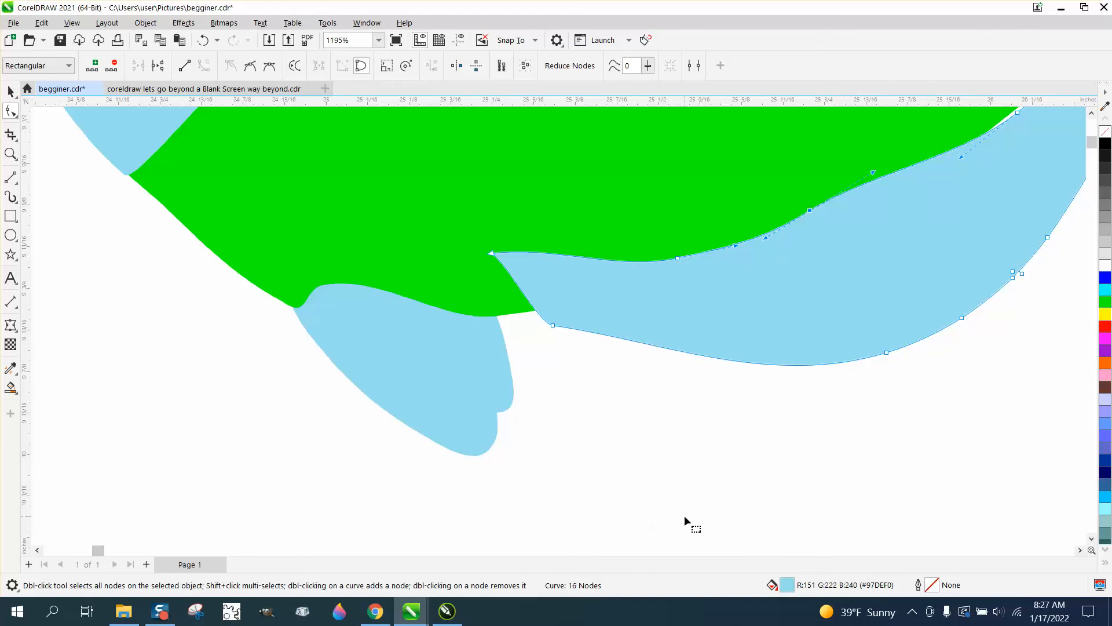
pyautogui.scroll(-1, 684, 517)
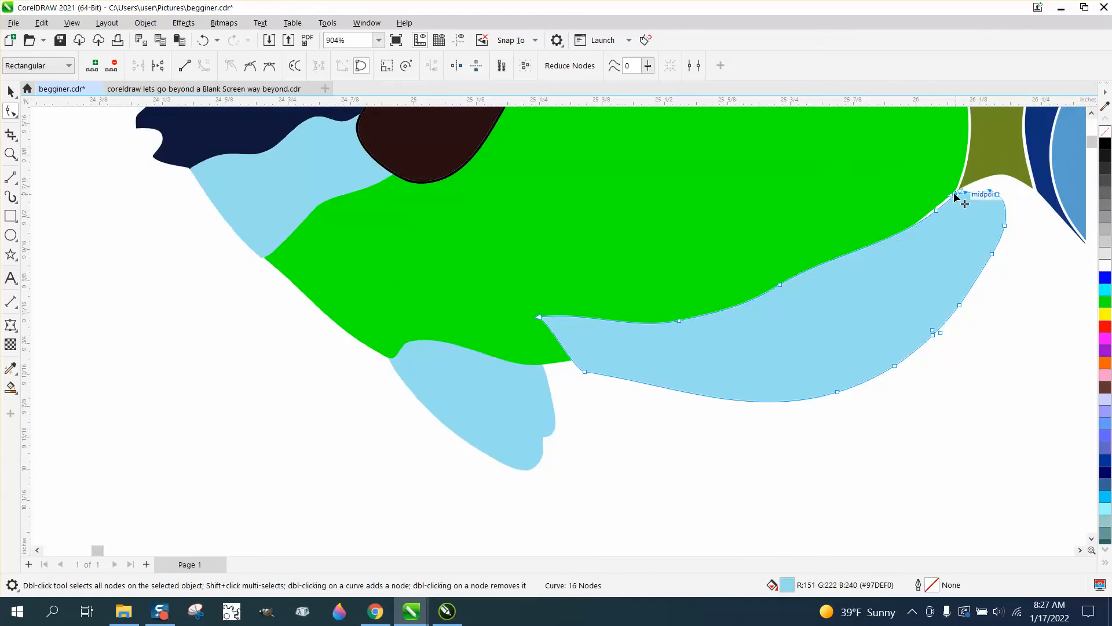
pyautogui.moveTo(956, 197); pyautogui.dragTo(909, 215)
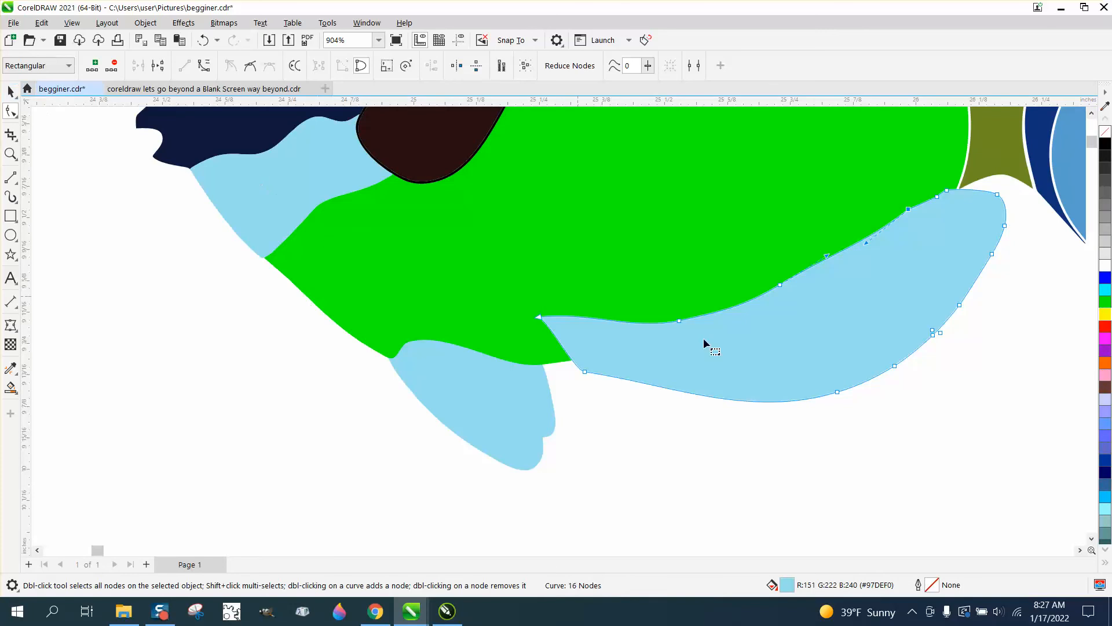
# Send the reshaped long rear fin to the back of the page, behind the green body
pyautogui.click(10, 91)
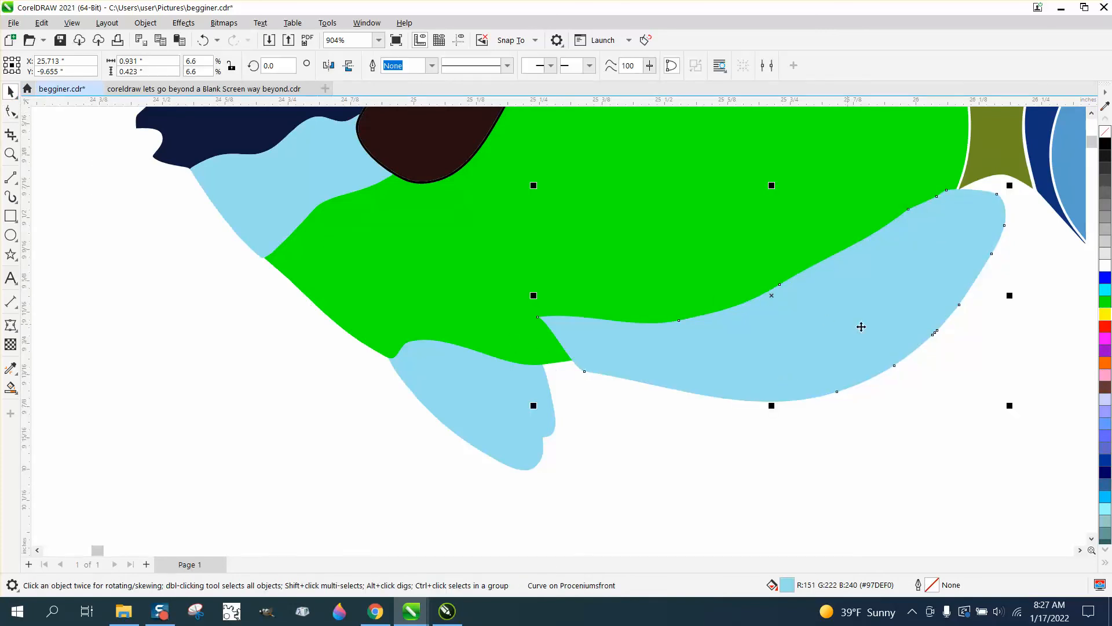
pyautogui.click(147, 23)
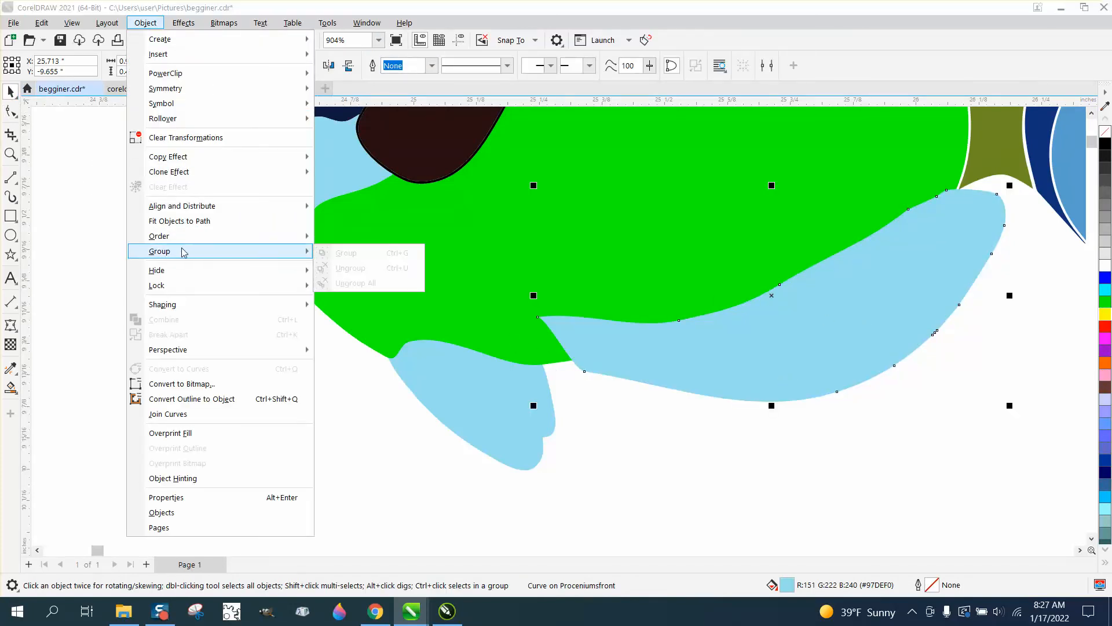
pyautogui.moveTo(181, 242)
pyautogui.click(351, 251)
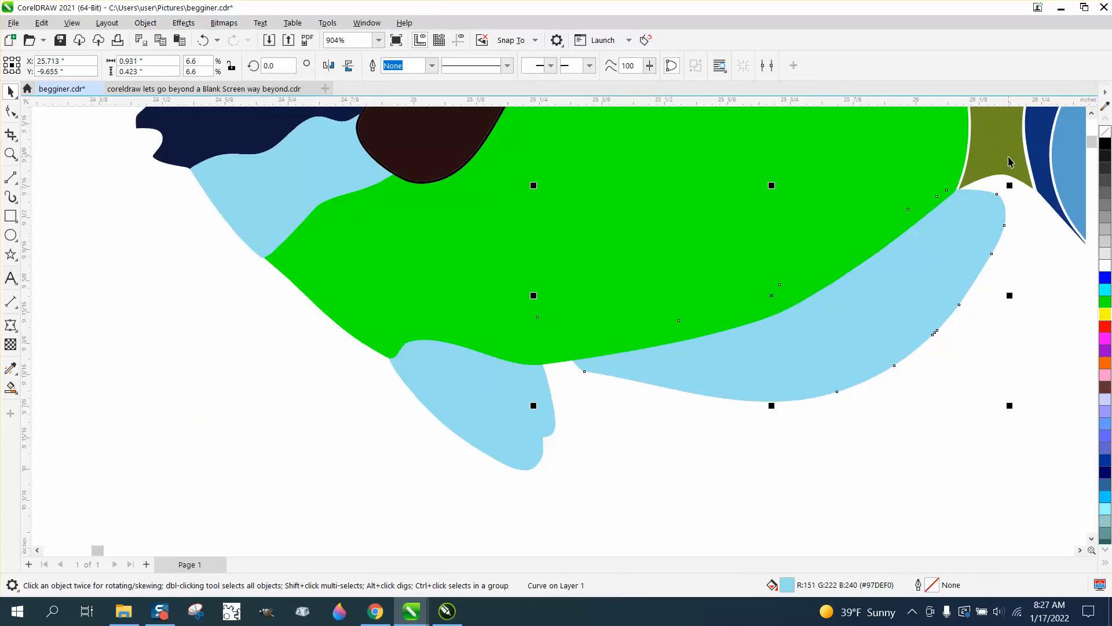
pyautogui.scroll(-2, 798, 313)
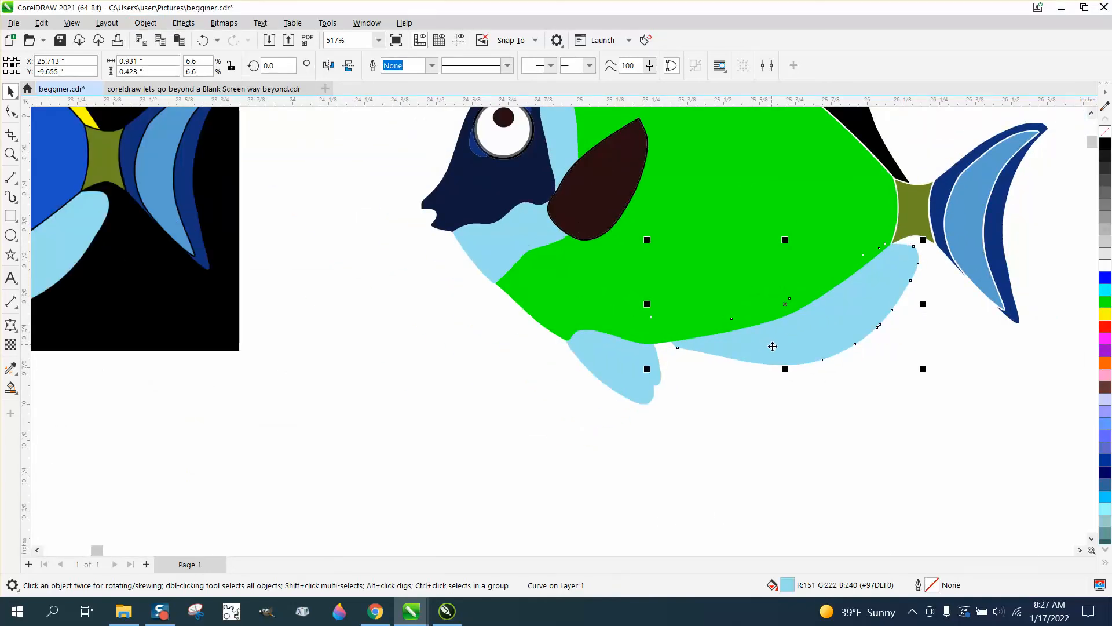
pyautogui.scroll(-1, 648, 378)
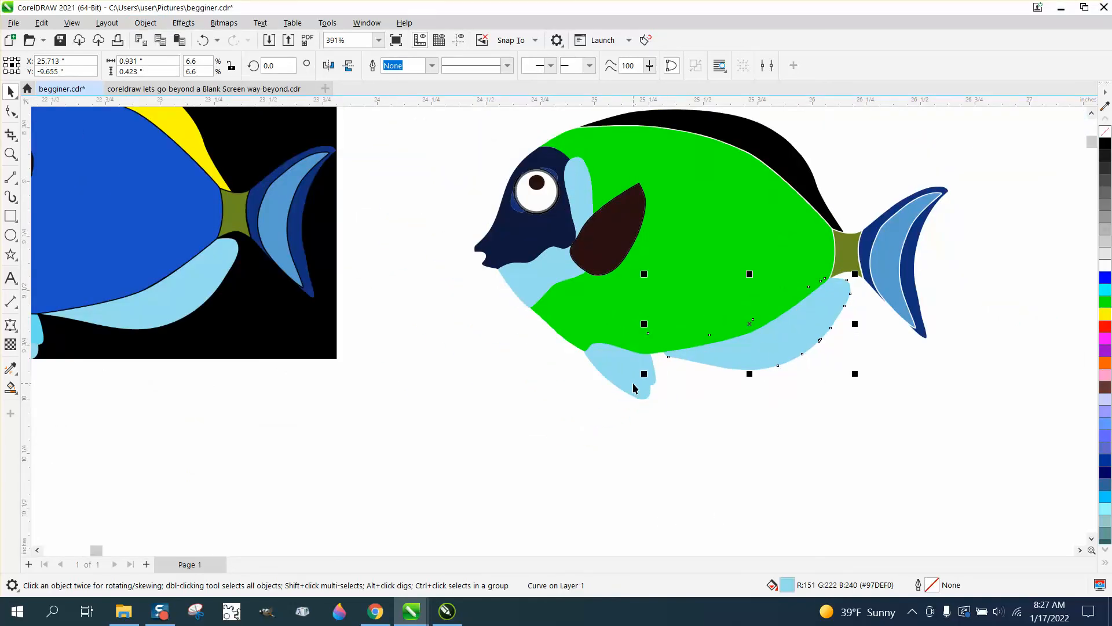
# Fill the fish's body with light gray (#E6E6E6) and the long rear fin below it with black
pyautogui.click(766, 282)
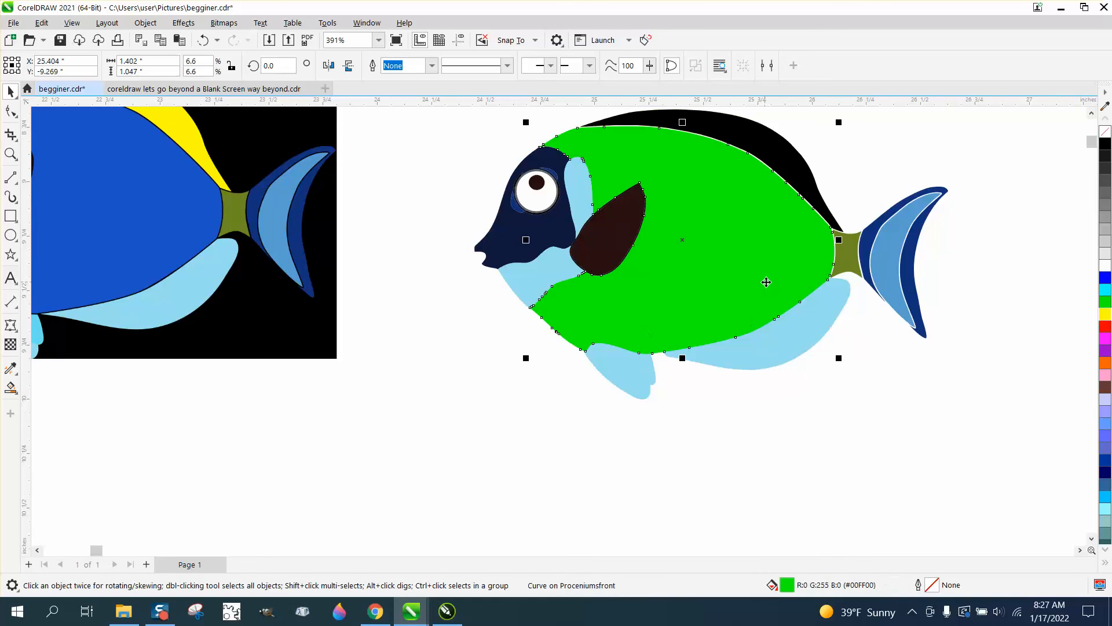
pyautogui.click(1106, 253)
pyautogui.click(844, 298)
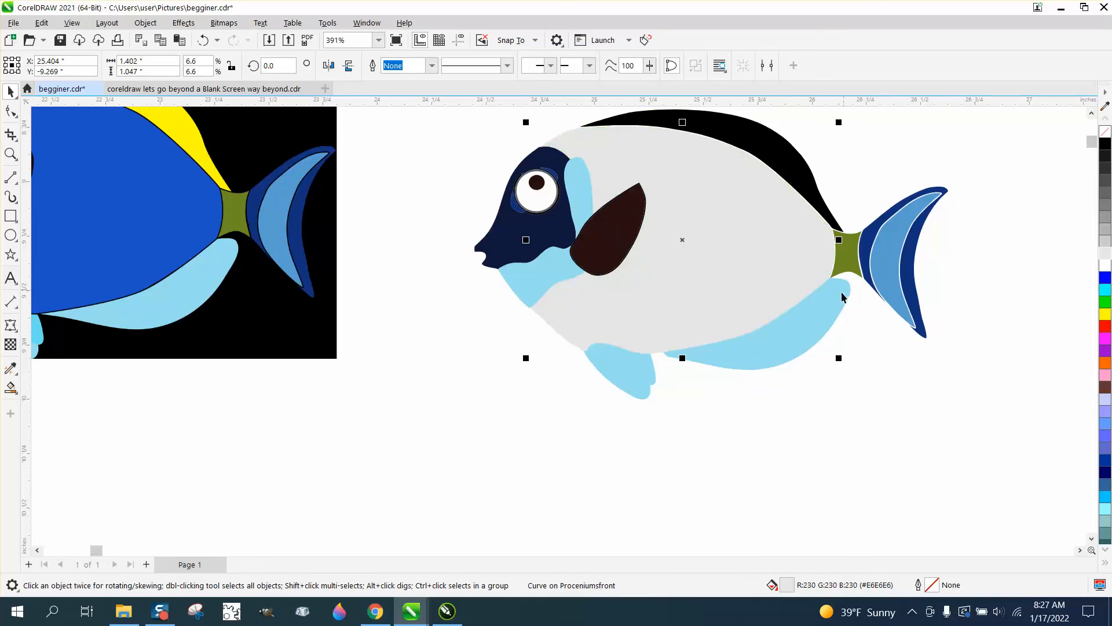
pyautogui.click(1104, 143)
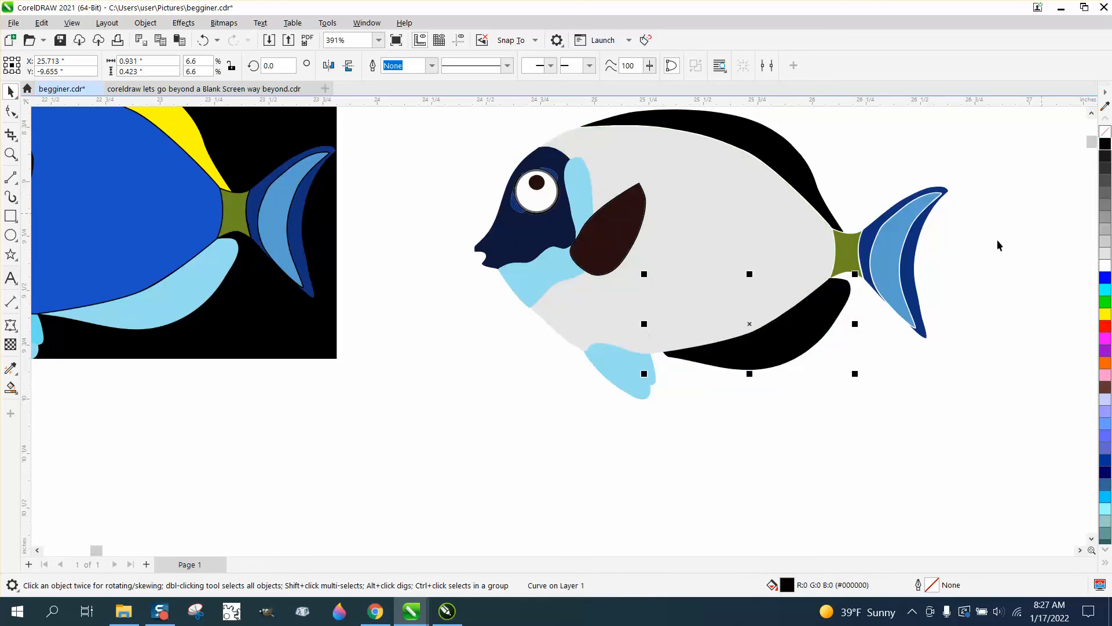
# Recolor the light blue shape under the fish's head with medium gray (#808080)
pyautogui.click(554, 276)
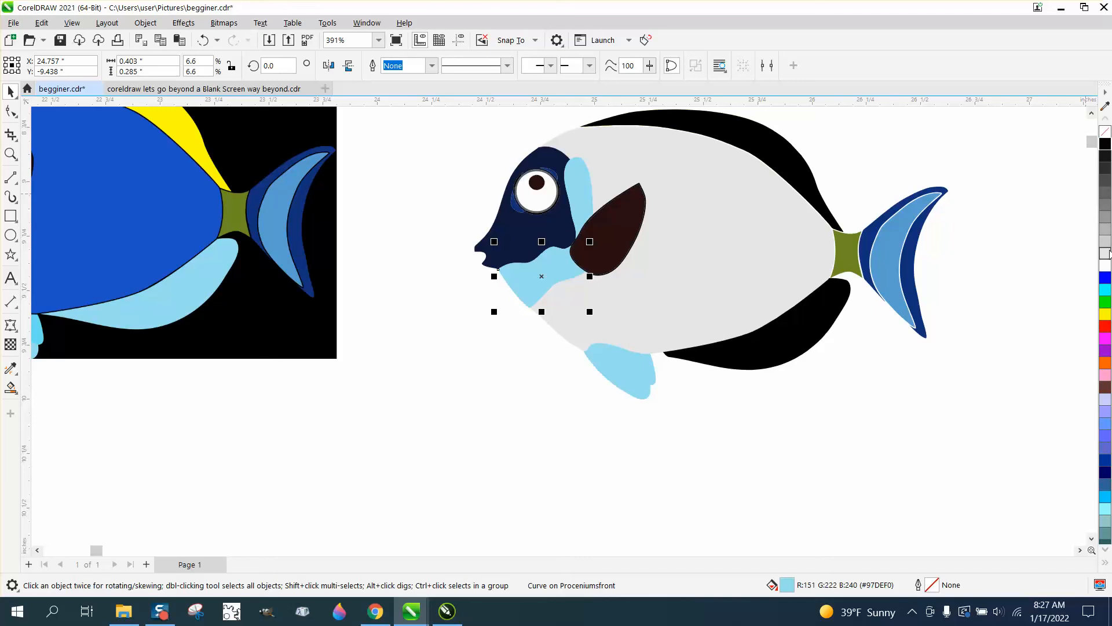
pyautogui.click(1105, 253)
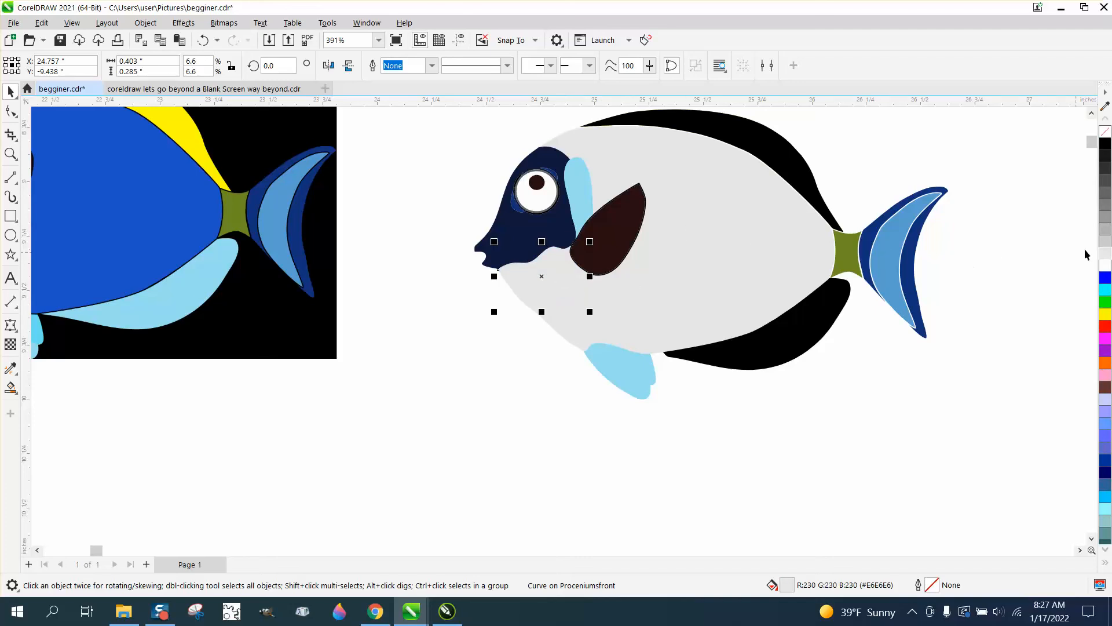
pyautogui.click(1106, 207)
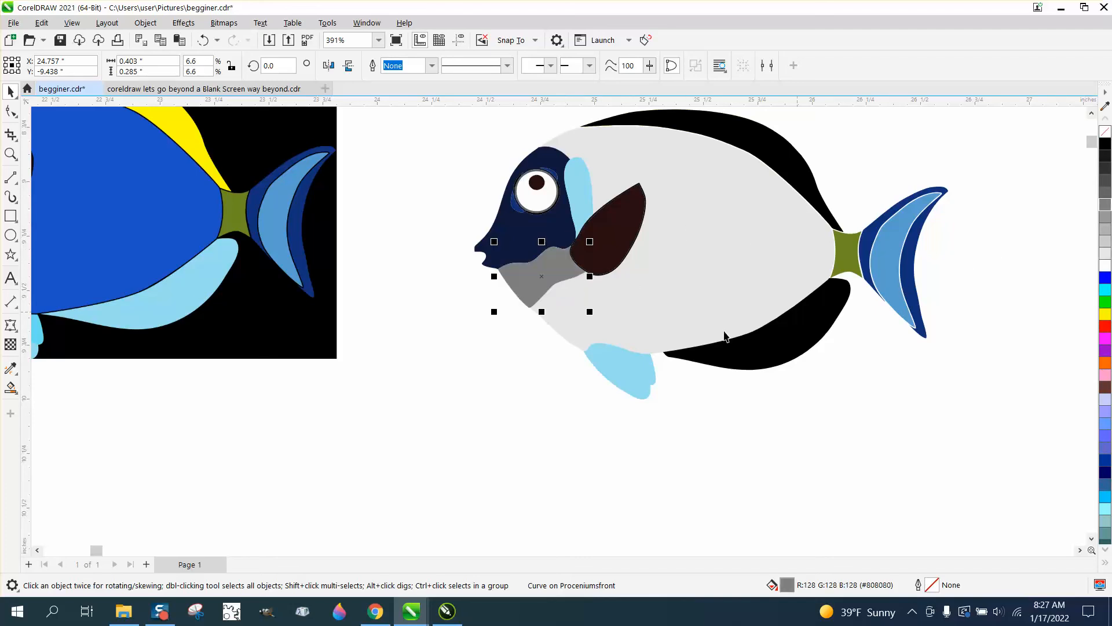
# Convert the original blue fish bitmap to Grayscale (8-bit) mode
pyautogui.scroll(-1, 727, 376)
pyautogui.scroll(-1, 498, 341)
pyautogui.scroll(-1, 321, 306)
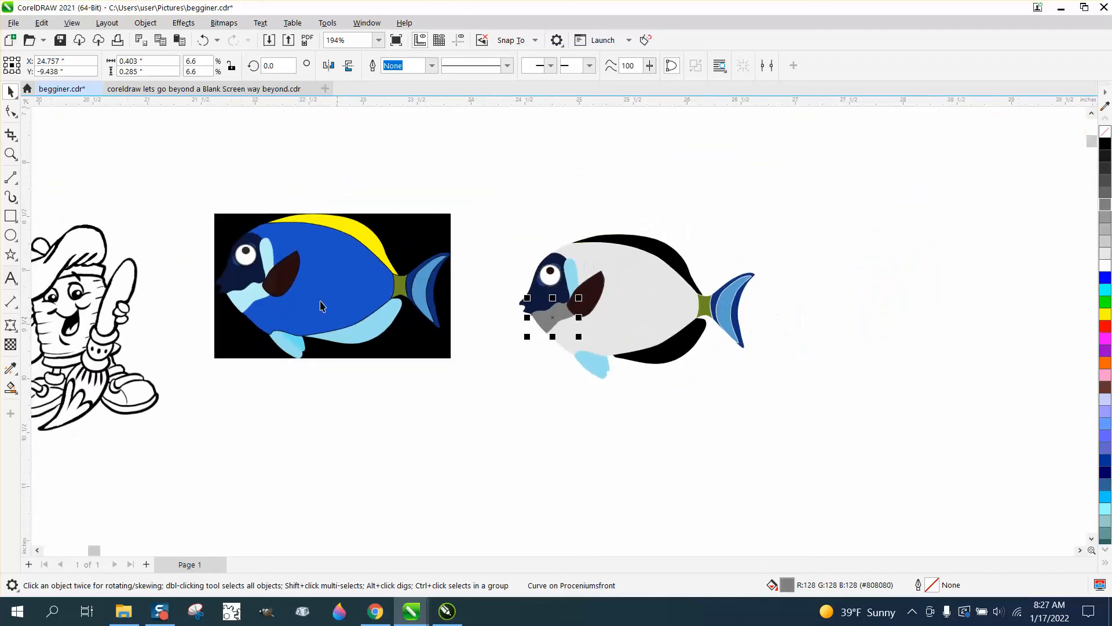
pyautogui.click(223, 24)
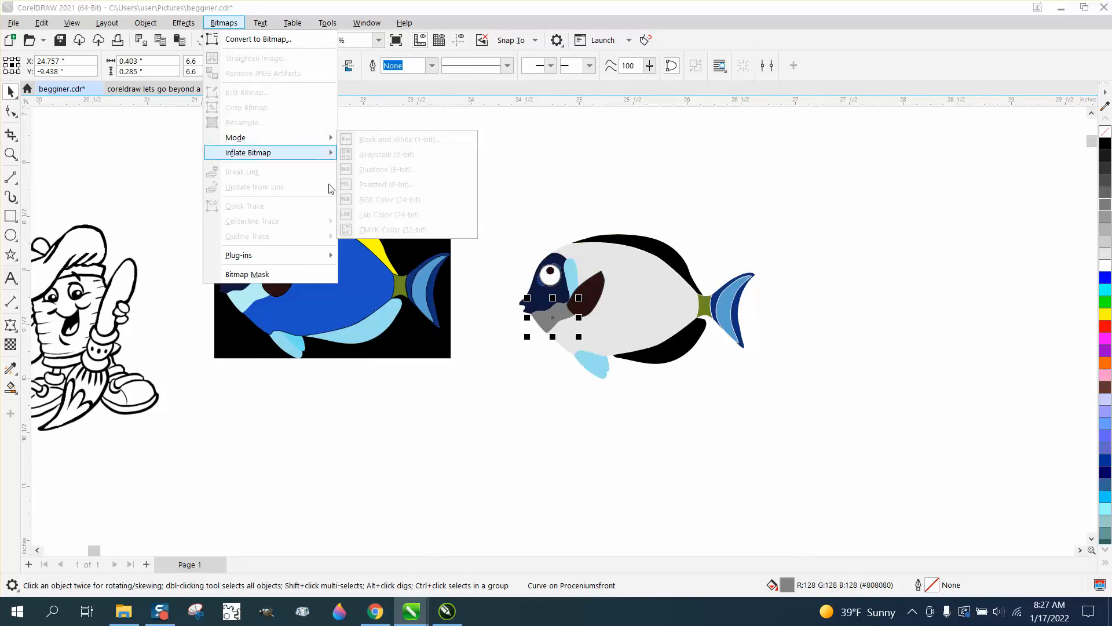
pyautogui.click(343, 243)
pyautogui.click(223, 22)
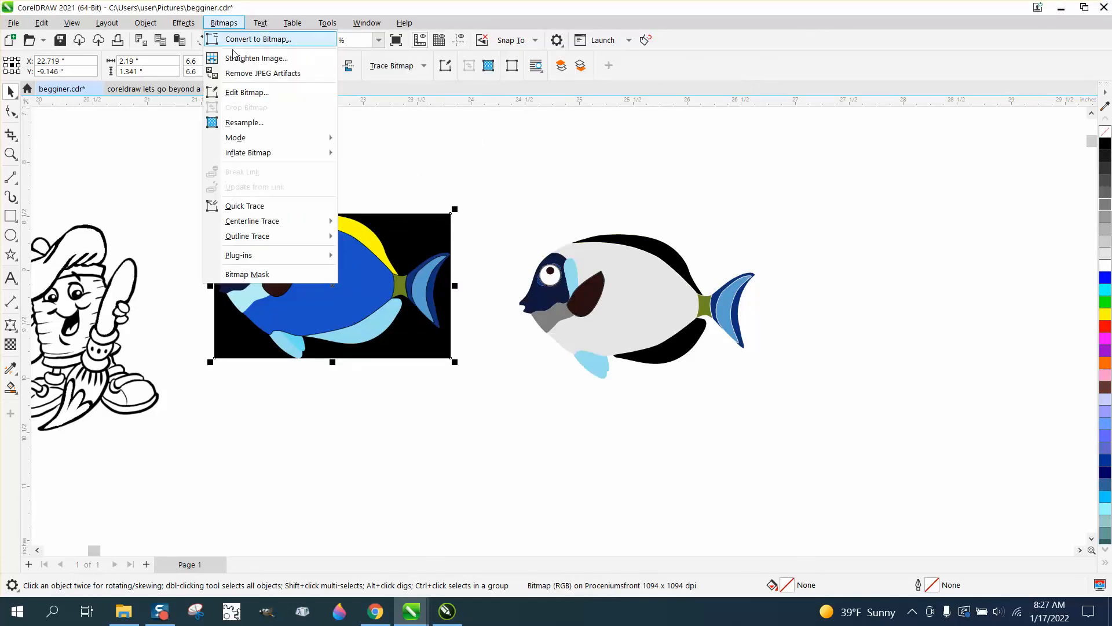
pyautogui.moveTo(278, 140)
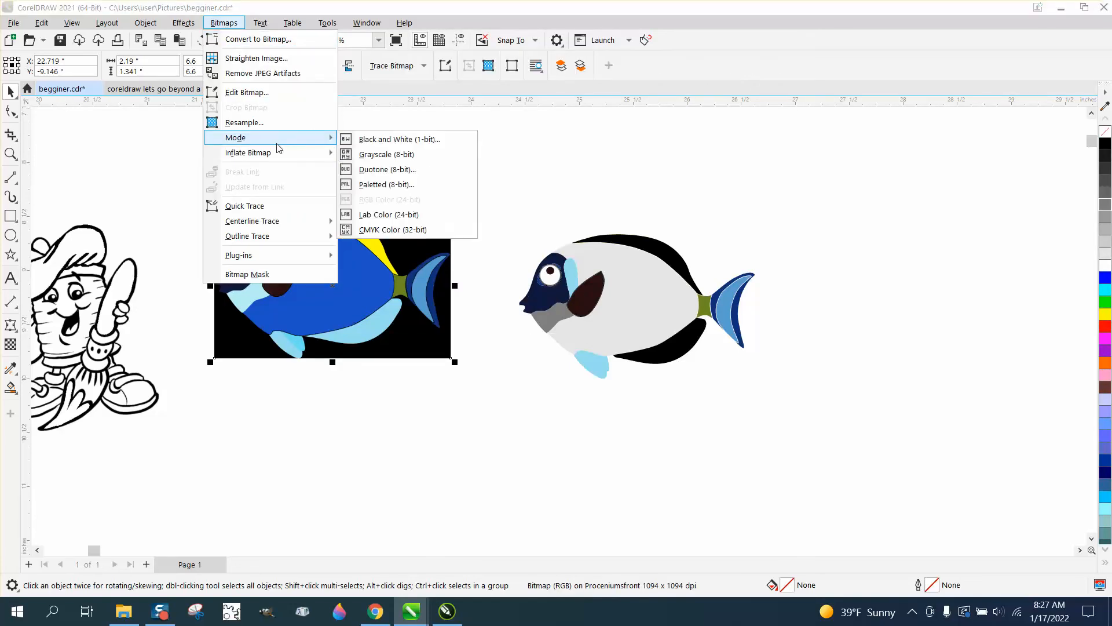
pyautogui.click(387, 155)
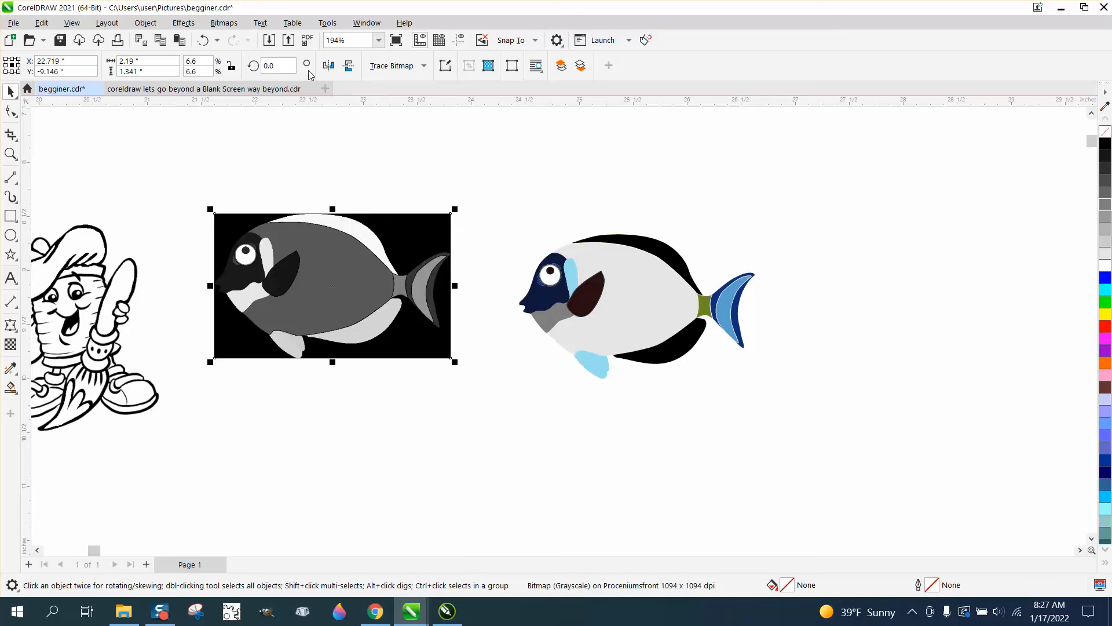
pyautogui.click(225, 24)
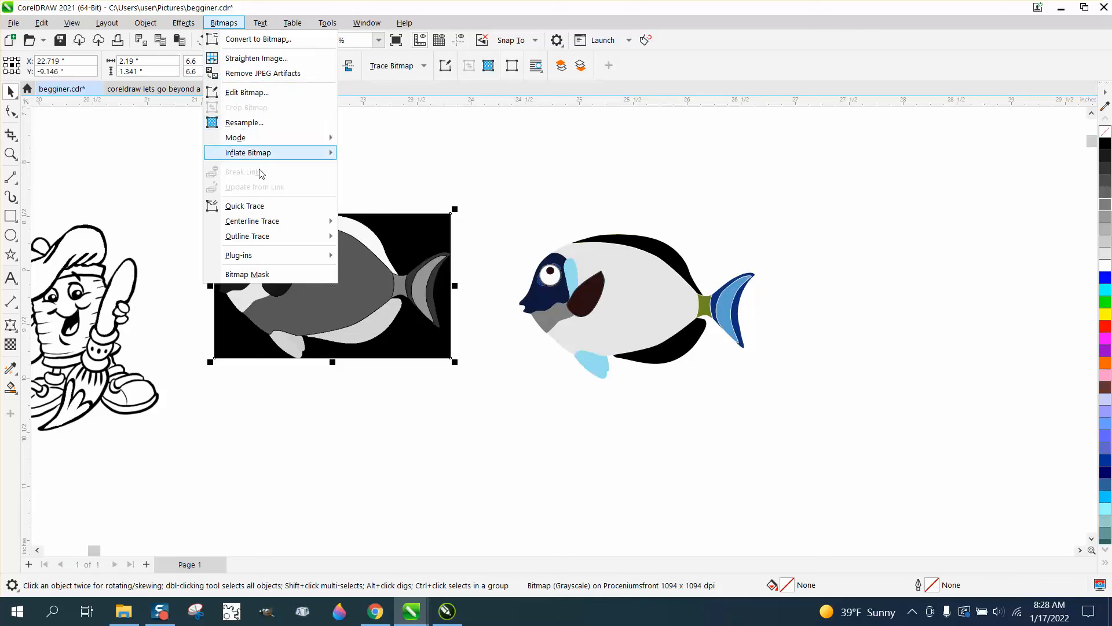
pyautogui.moveTo(242, 225)
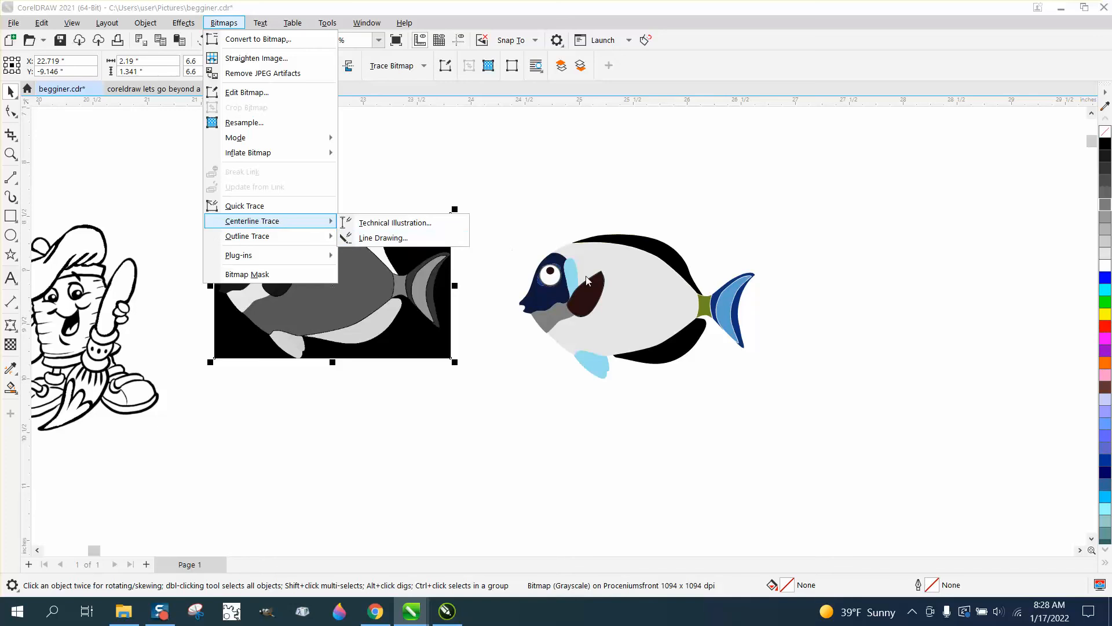
pyautogui.moveTo(263, 243)
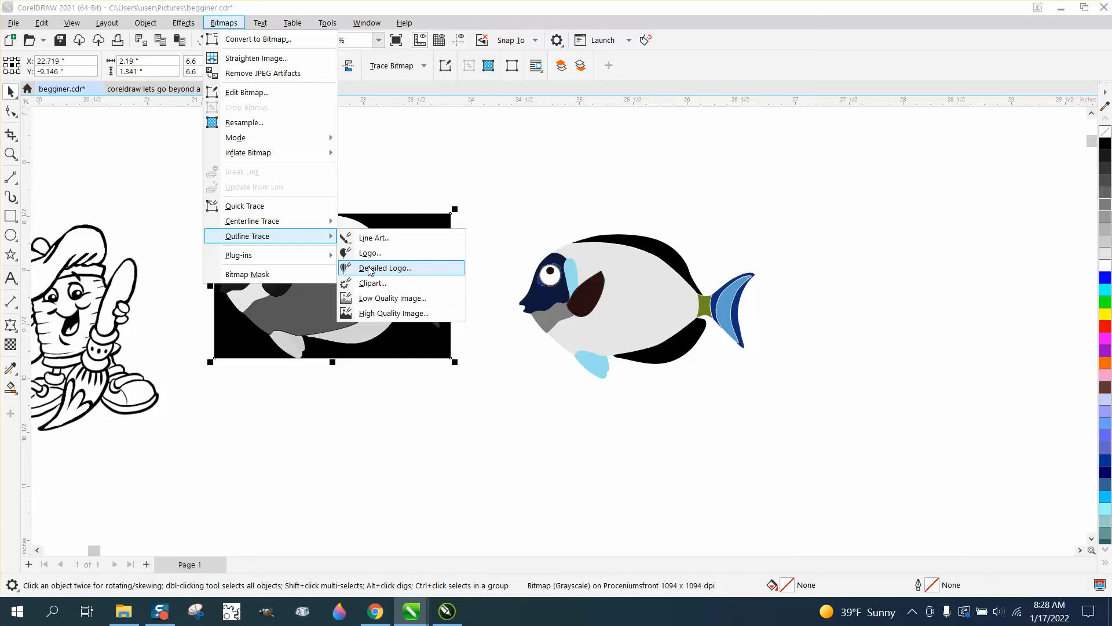
pyautogui.click(497, 218)
pyautogui.scroll(-3, 499, 226)
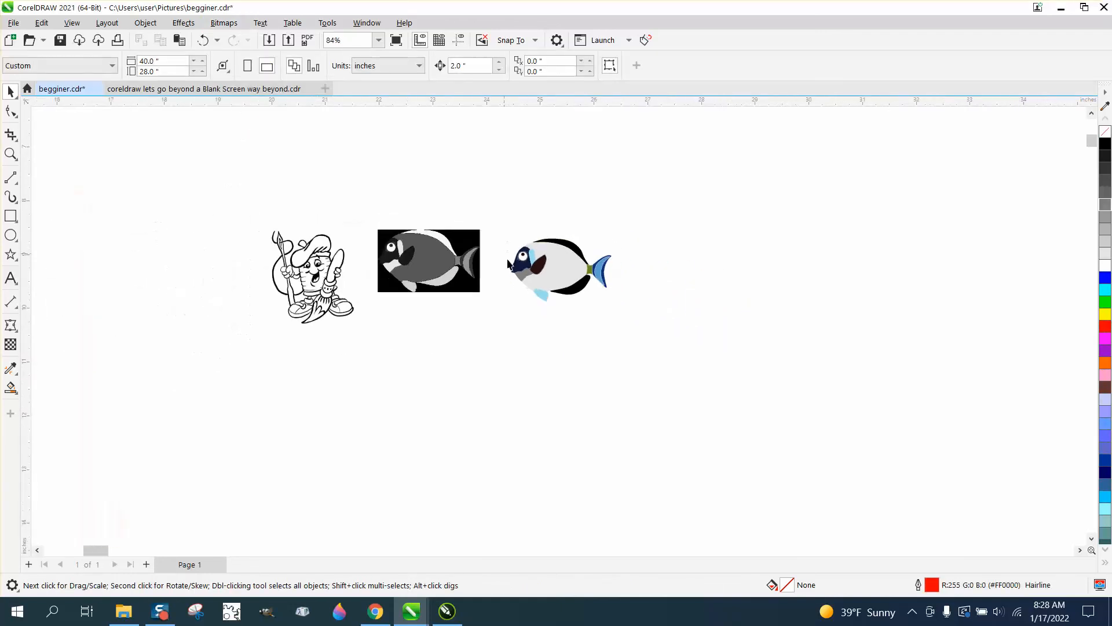
pyautogui.scroll(-6, 510, 270)
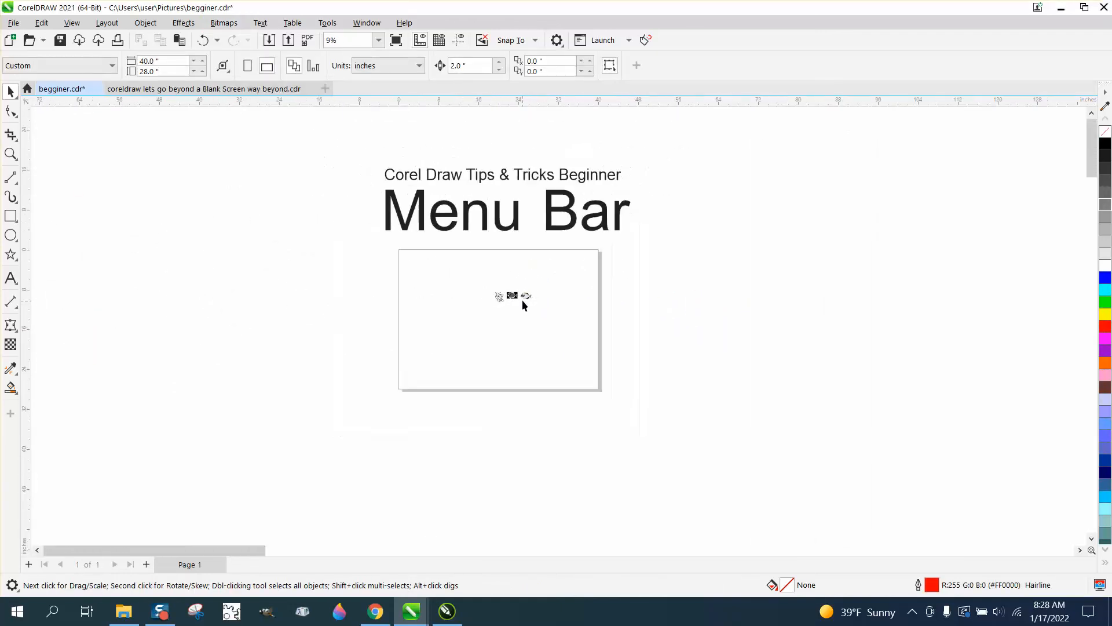